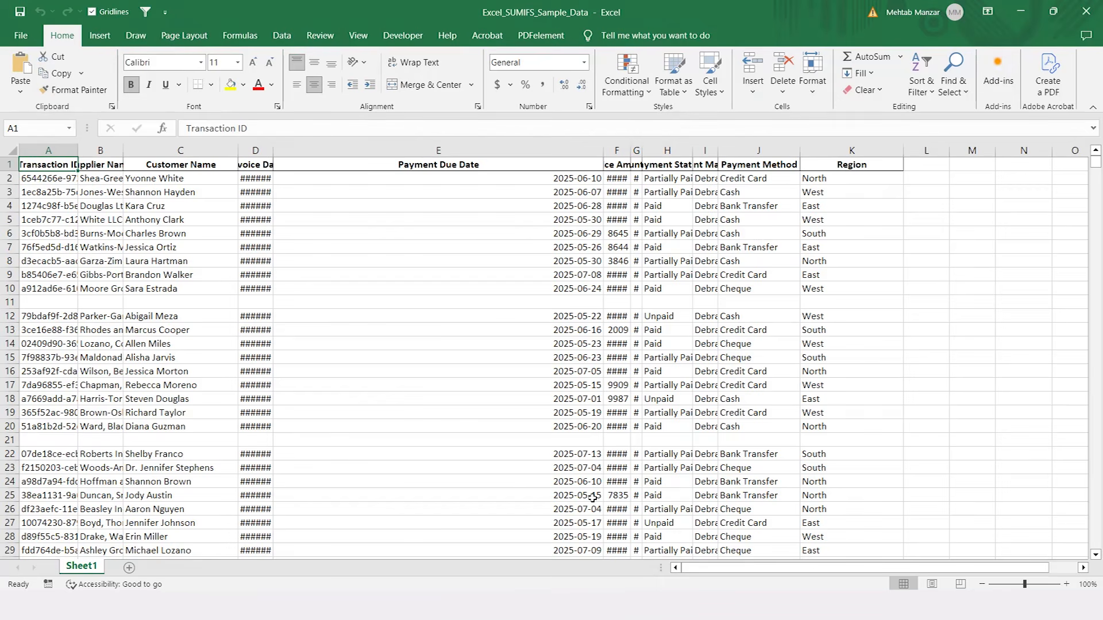
Step: Examine the transaction table's headers, columns and rows to assess column widths, number formats and blank rows
{"action": "key", "text": "Down"}
{"action": "key", "text": "Down"}
{"action": "key", "text": "Down"}
{"action": "key", "text": "Down"}
{"action": "key", "text": "Down"}
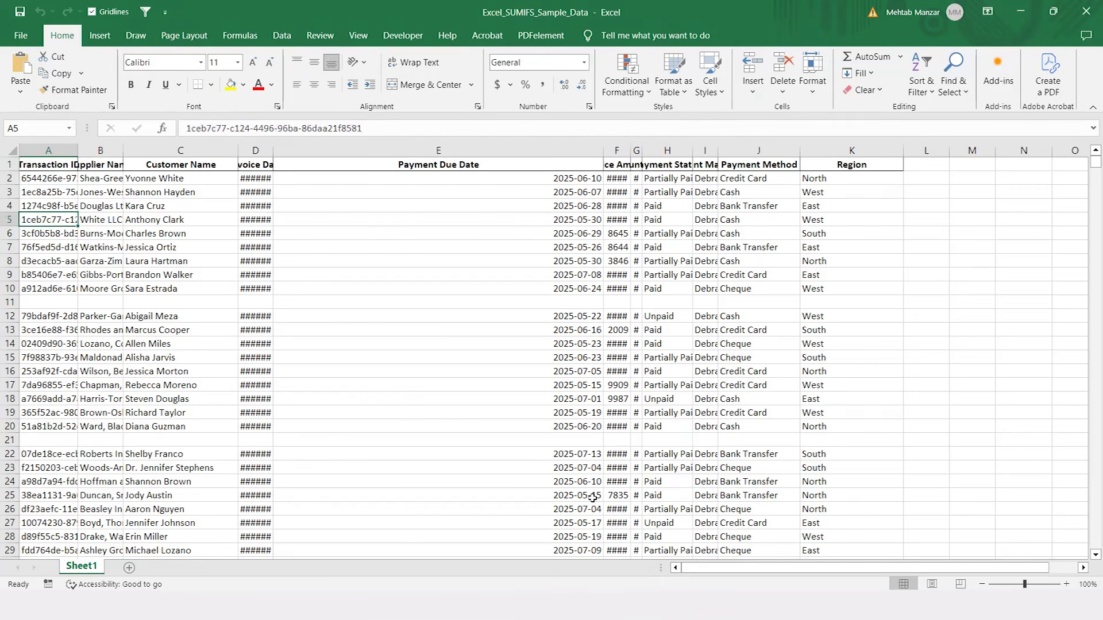
{"action": "key", "text": "Right"}
{"action": "key", "text": "Right"}
{"action": "key", "text": "Right"}
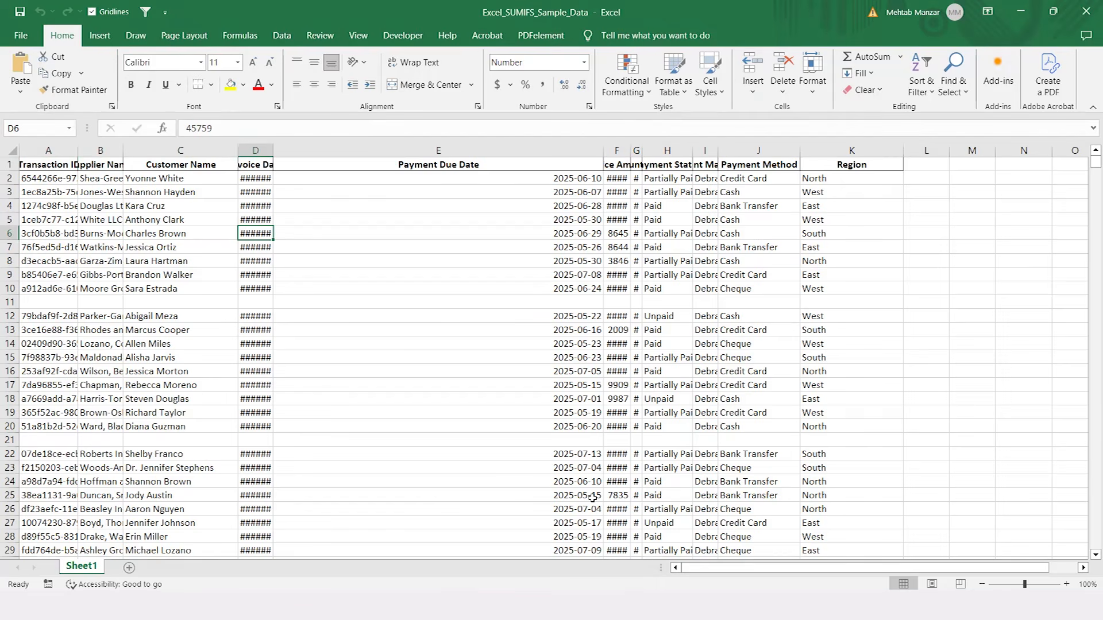
{"action": "key", "text": "Right"}
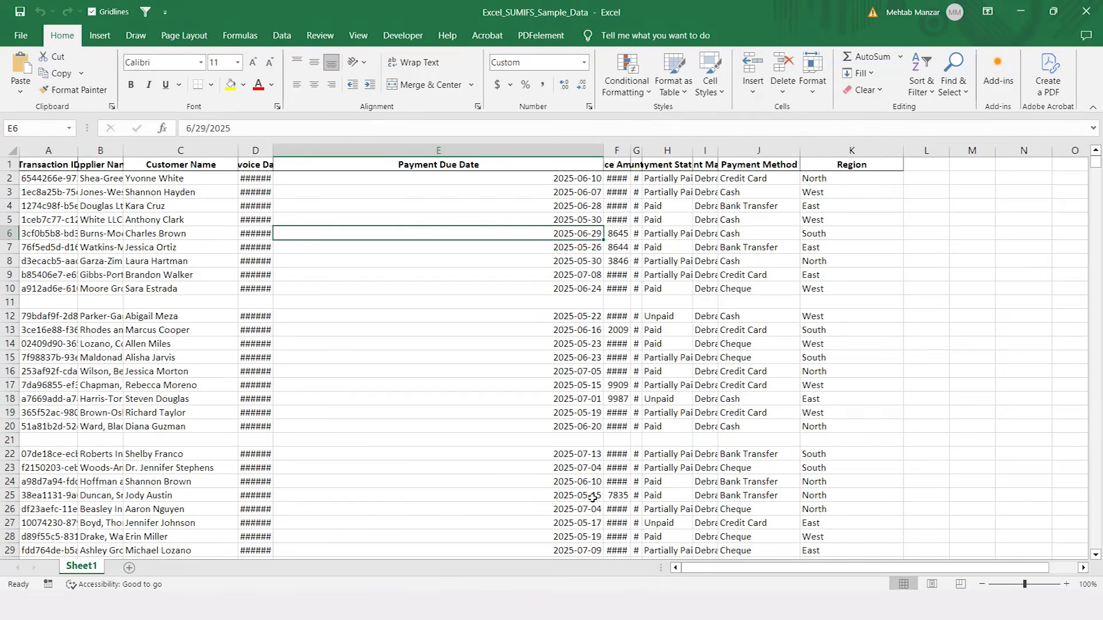
{"action": "key", "text": "Right"}
{"action": "key", "text": "Right"}
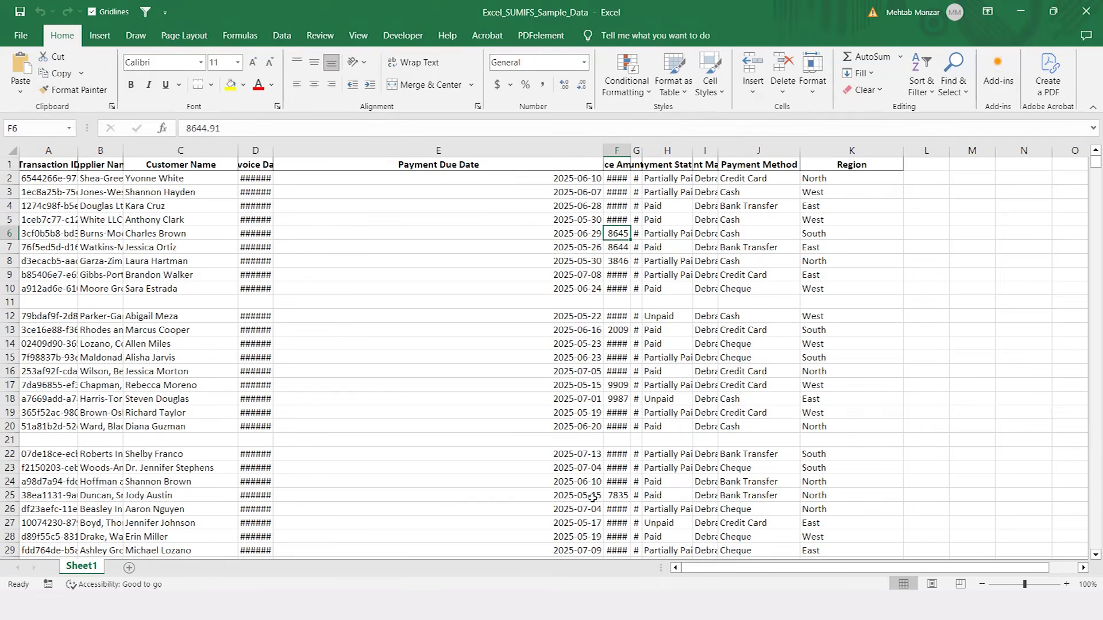
{"action": "key", "text": "Left"}
{"action": "key", "text": "Left"}
{"action": "key", "text": "Left"}
{"action": "key", "text": "Left"}
{"action": "key", "text": "Left"}
{"action": "key", "text": "Down"}
{"action": "key", "text": "Down"}
{"action": "key", "text": "Down"}
{"action": "key", "text": "Down"}
{"action": "key", "text": "Down"}
{"action": "key", "text": "Down"}
{"action": "key", "text": "Down"}
{"action": "key", "text": "Down"}
{"action": "key", "text": "Down"}
{"action": "key", "text": "Down"}
{"action": "key", "text": "Down"}
{"action": "key", "text": "Down"}
{"action": "key", "text": "Down"}
{"action": "key", "text": "Down"}
{"action": "key", "text": "Down"}
{"action": "key", "text": "Down"}
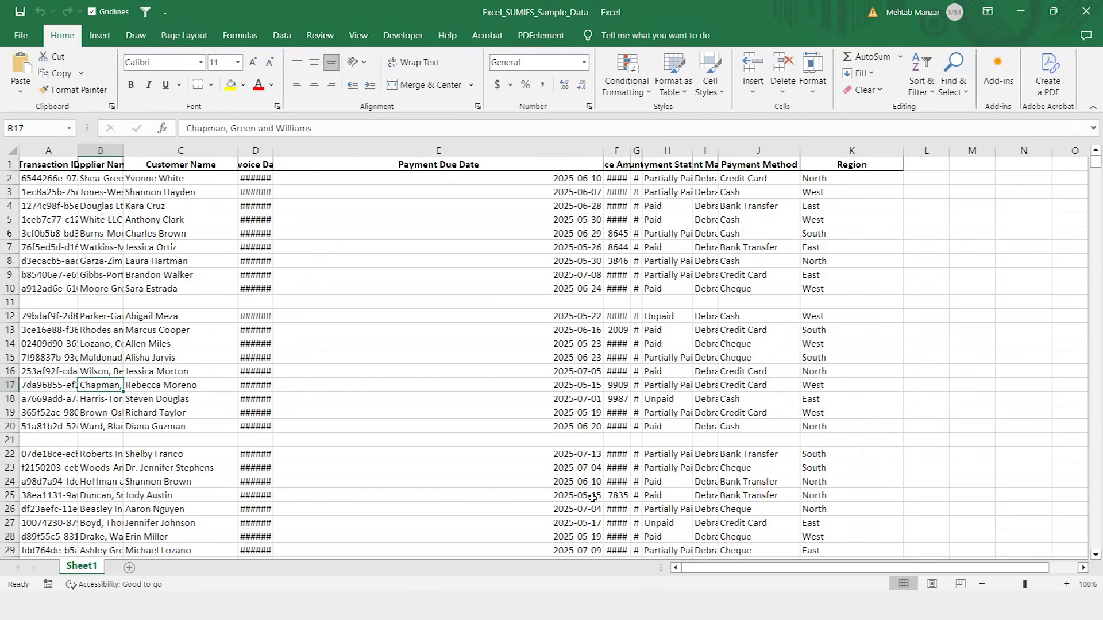
{"action": "key", "text": "Up"}
{"action": "key", "text": "Up"}
{"action": "key", "text": "Up"}
{"action": "key", "text": "Up"}
{"action": "key", "text": "Up"}
{"action": "key", "text": "Up"}
{"action": "key", "text": "Up"}
{"action": "key", "text": "Up"}
{"action": "key", "text": "Up"}
{"action": "key", "text": "Up"}
{"action": "key", "text": "Up"}
{"action": "key", "text": "Up"}
{"action": "key", "text": "Up"}
{"action": "key", "text": "Up"}
{"action": "key", "text": "Up"}
{"action": "key", "text": "Up"}
{"action": "key", "text": "Up"}
{"action": "key", "text": "Up"}
{"action": "key", "text": "Up"}
{"action": "key", "text": "Up"}
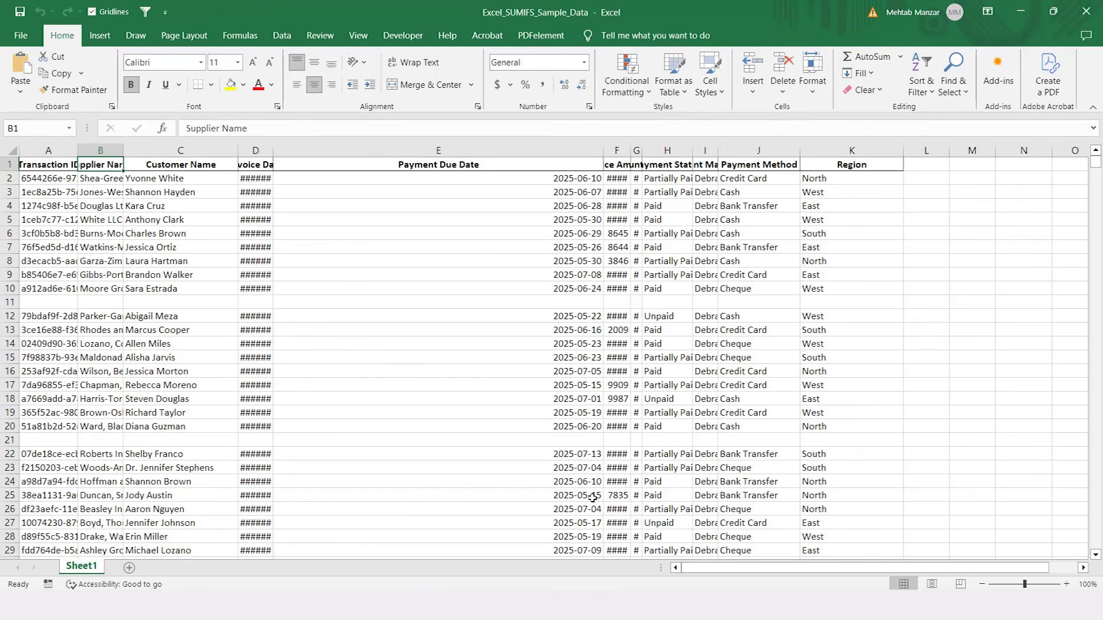
{"action": "key", "text": "Left"}
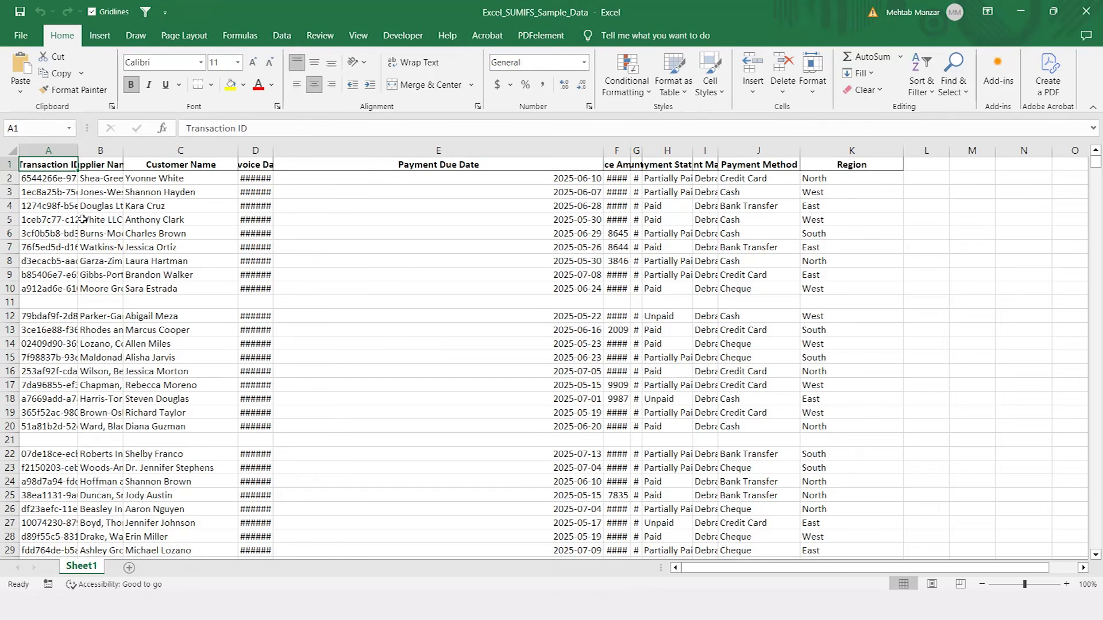
Step: AutoFit the column widths across the entire sheet so every column fits its contents
{"action": "left_click", "coordinate": [9, 149]}
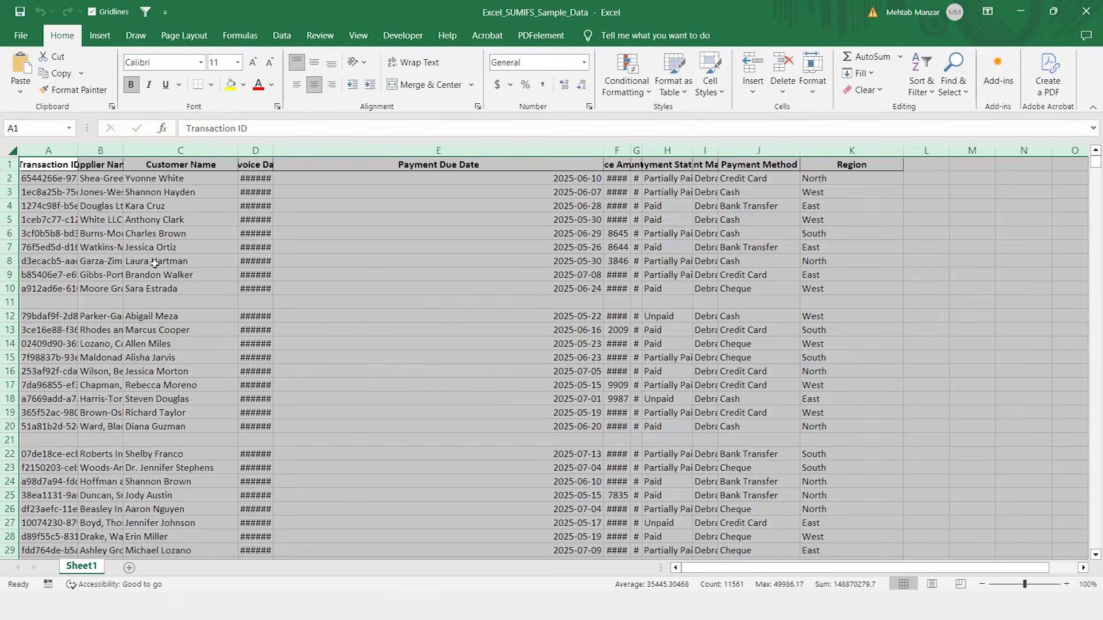
{"action": "key", "text": "alt+h"}
{"action": "key", "text": "o"}
{"action": "key", "text": "i"}
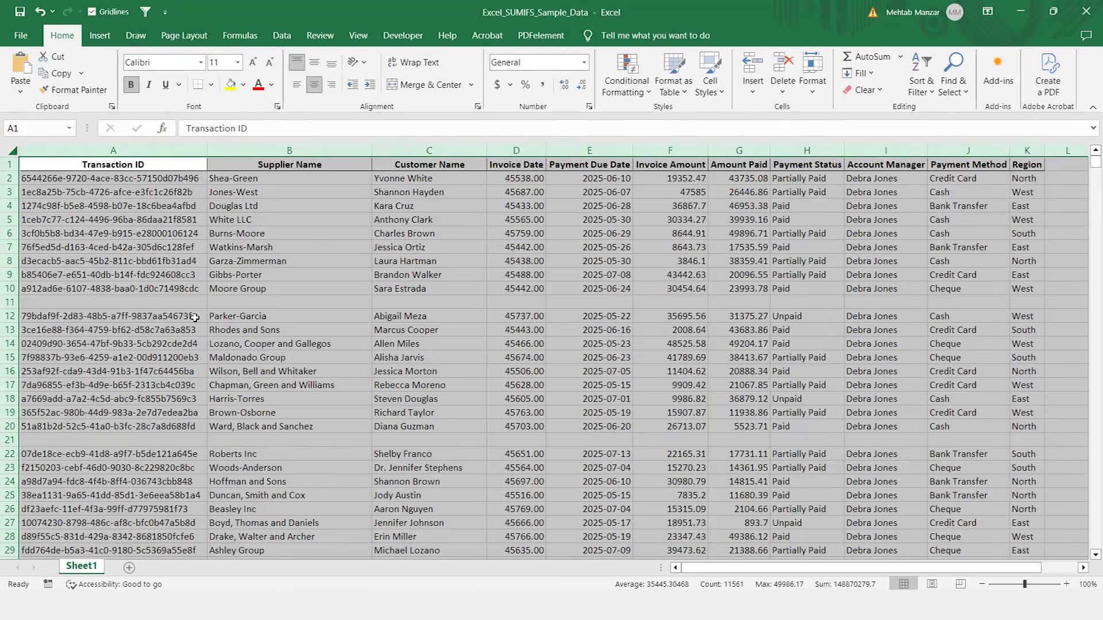
{"action": "left_click", "coordinate": [173, 304]}
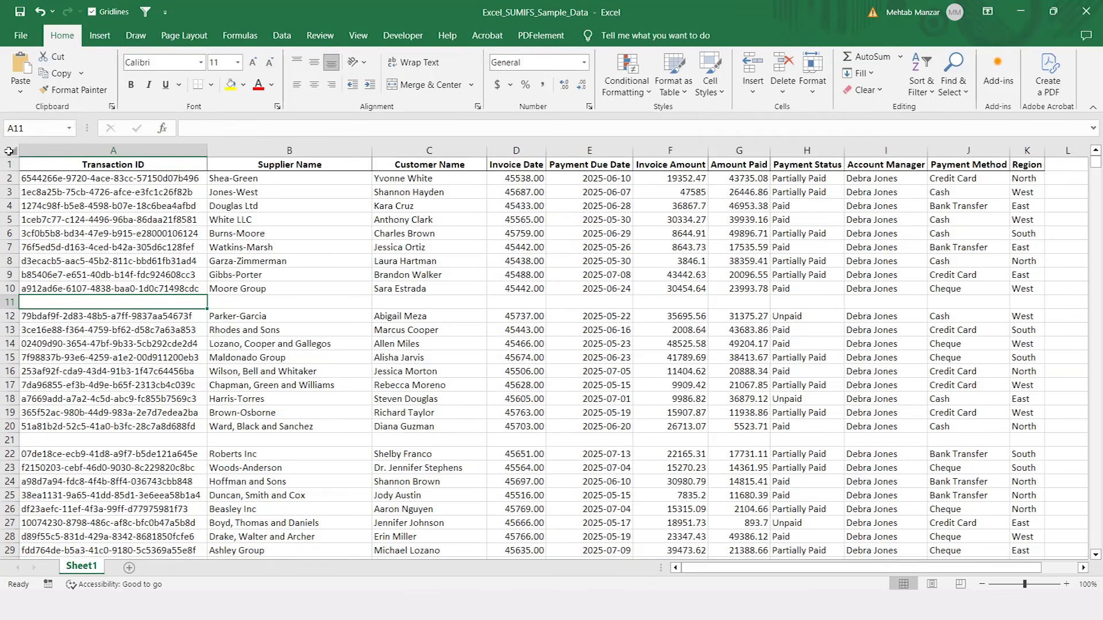
Step: Select the full data range from the Transaction ID header through the last record's Region cell, A1:K1070
{"action": "left_click", "coordinate": [9, 150]}
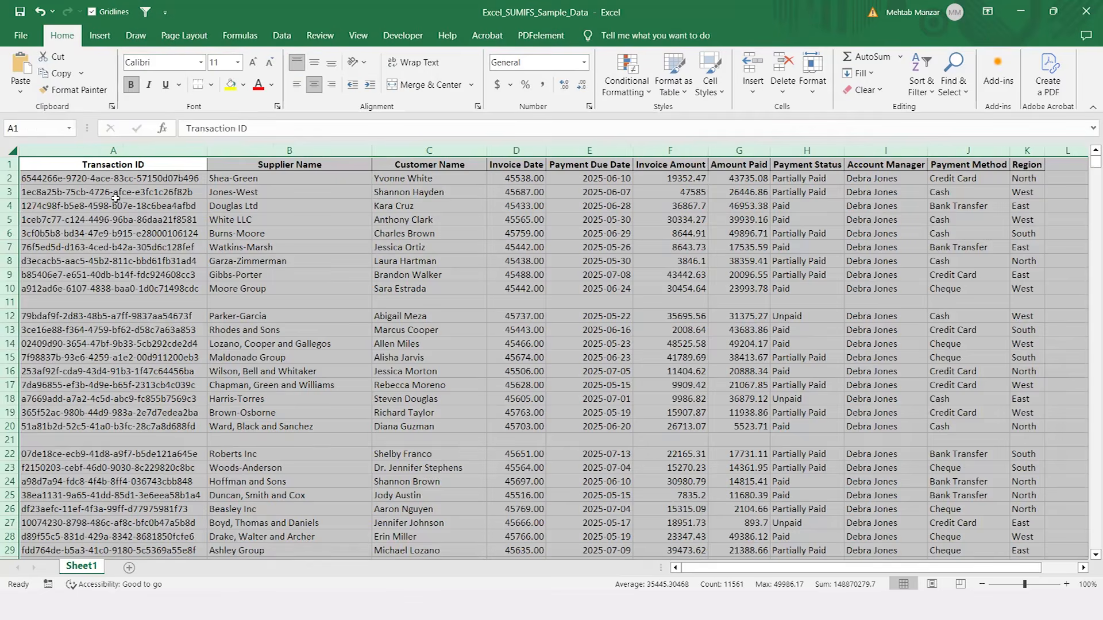
{"action": "left_click", "coordinate": [115, 200]}
{"action": "left_click", "coordinate": [97, 164]}
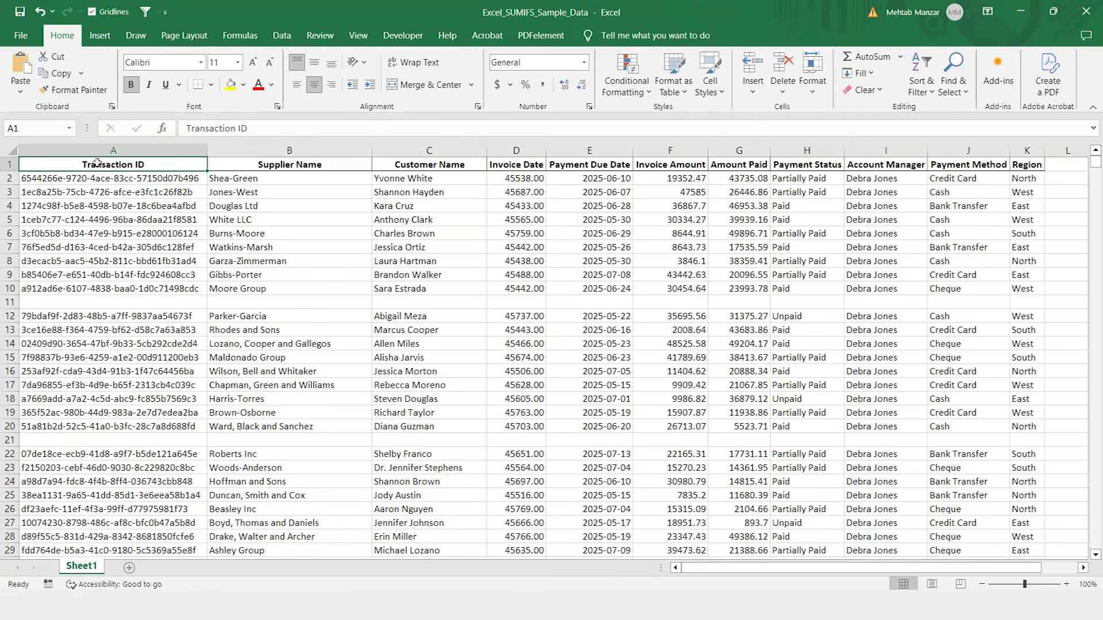
{"action": "key", "text": "ctrl+shift+Down"}
{"action": "key", "text": "ctrl+shift+Down"}
{"action": "key", "text": "ctrl+shift+Down"}
{"action": "key", "text": "ctrl+shift+Down"}
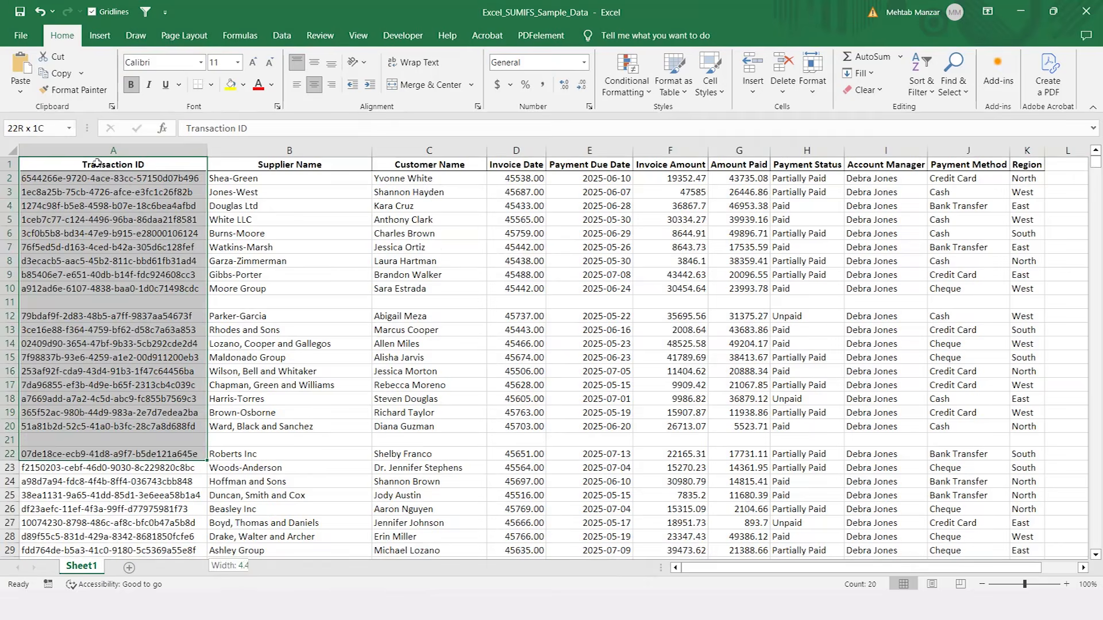
{"action": "key", "text": "ctrl+shift+Down"}
{"action": "key", "text": "ctrl+shift+Down"}
{"action": "key", "text": "ctrl+shift+Down"}
{"action": "key", "text": "ctrl+shift+Down"}
{"action": "key", "text": "ctrl+shift+Down"}
{"action": "key", "text": "ctrl+shift+Down"}
{"action": "key", "text": "ctrl+shift+Down"}
{"action": "key", "text": "ctrl+shift+Down"}
{"action": "key", "text": "ctrl+shift+Down"}
{"action": "key", "text": "ctrl+shift+Down"}
{"action": "key", "text": "ctrl+shift+Down"}
{"action": "key", "text": "ctrl+shift+Down"}
{"action": "key", "text": "ctrl+shift+Down"}
{"action": "key", "text": "ctrl+shift+Down"}
{"action": "key", "text": "ctrl+shift+Down"}
{"action": "key", "text": "ctrl+shift+Down"}
{"action": "key", "text": "ctrl+shift+Down"}
{"action": "key", "text": "ctrl+shift+Down"}
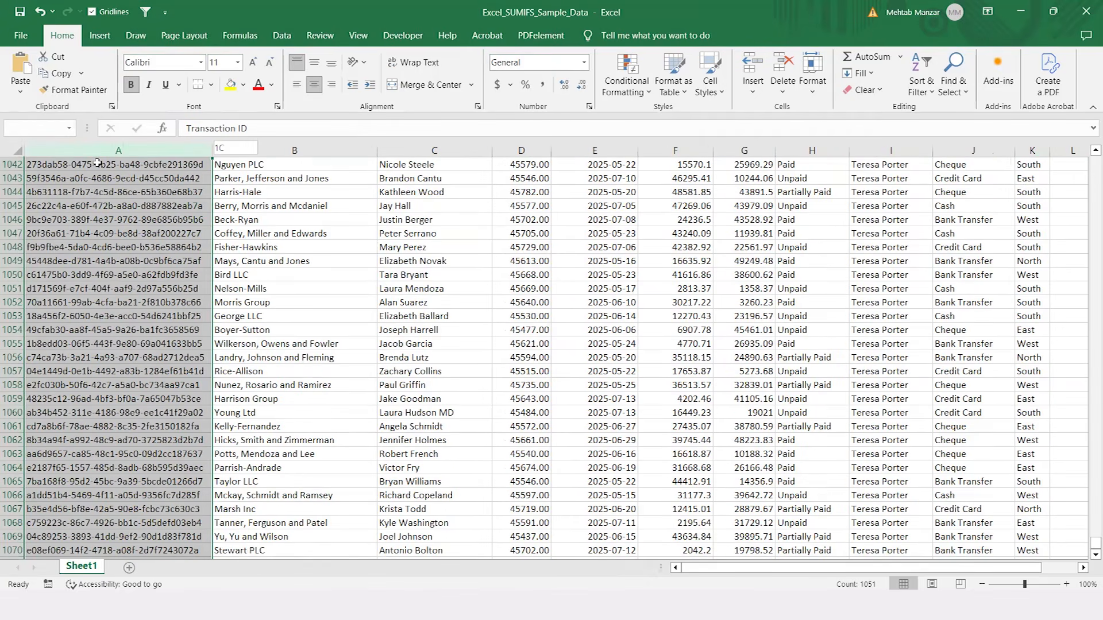
{"action": "key", "text": "ctrl+shift+Down"}
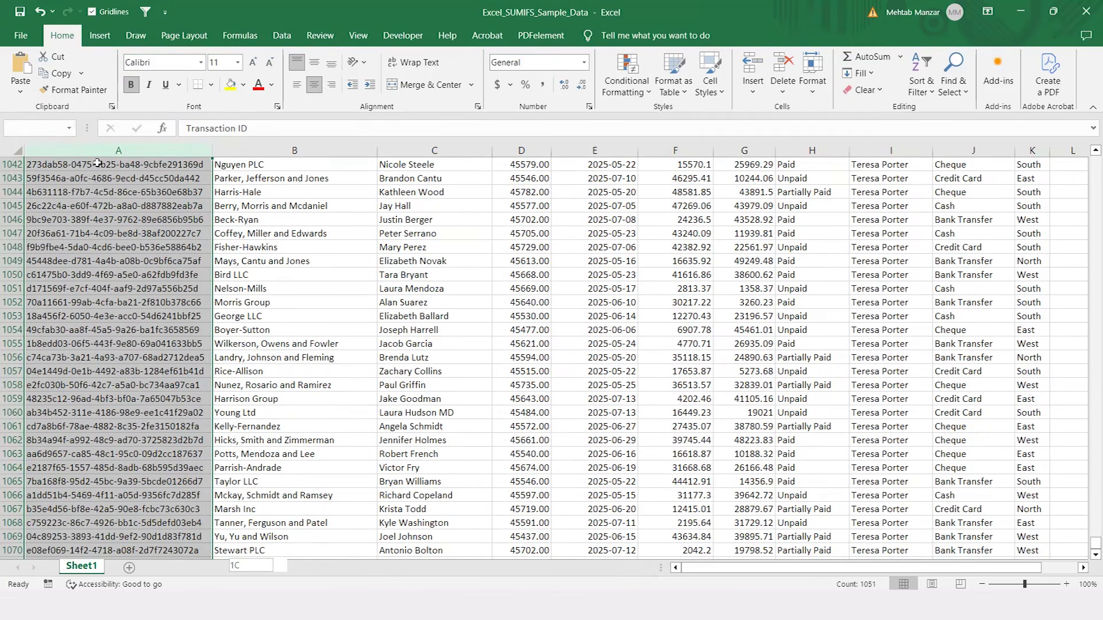
{"action": "key", "text": "ctrl+shift+Down"}
{"action": "key", "text": "ctrl+shift+Up"}
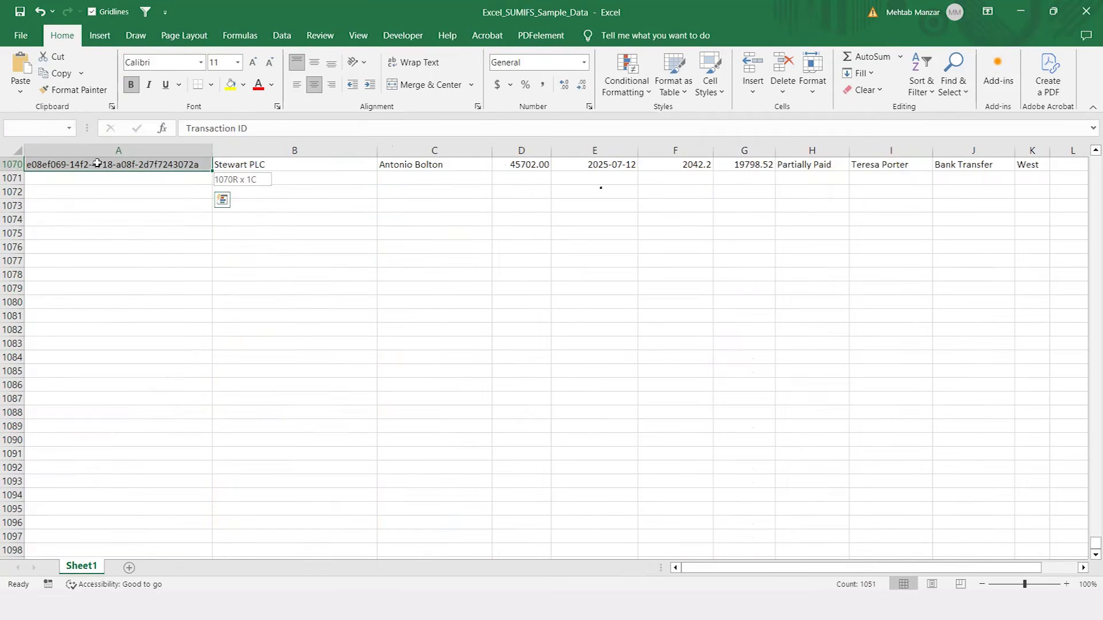
{"action": "key", "text": "shift+Right"}
{"action": "key", "text": "shift+Right"}
{"action": "key", "text": "shift+Right"}
{"action": "key", "text": "shift+Right"}
{"action": "key", "text": "shift+Right"}
{"action": "key", "text": "shift+Right"}
{"action": "key", "text": "shift+Right"}
{"action": "key", "text": "shift+Right"}
{"action": "key", "text": "shift+Right"}
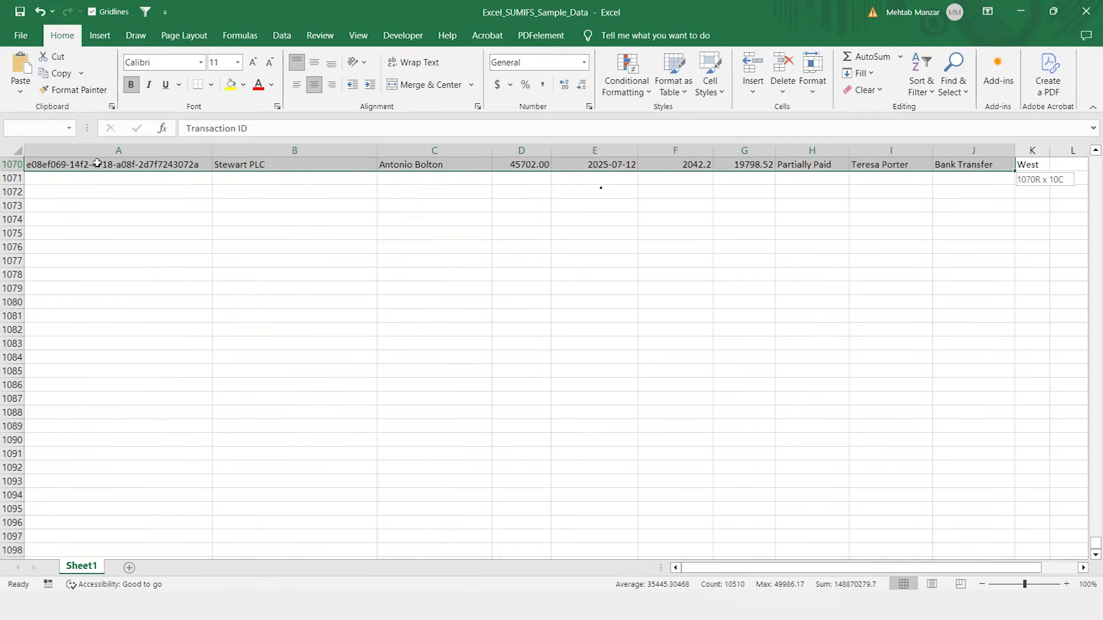
{"action": "key", "text": "shift+Right"}
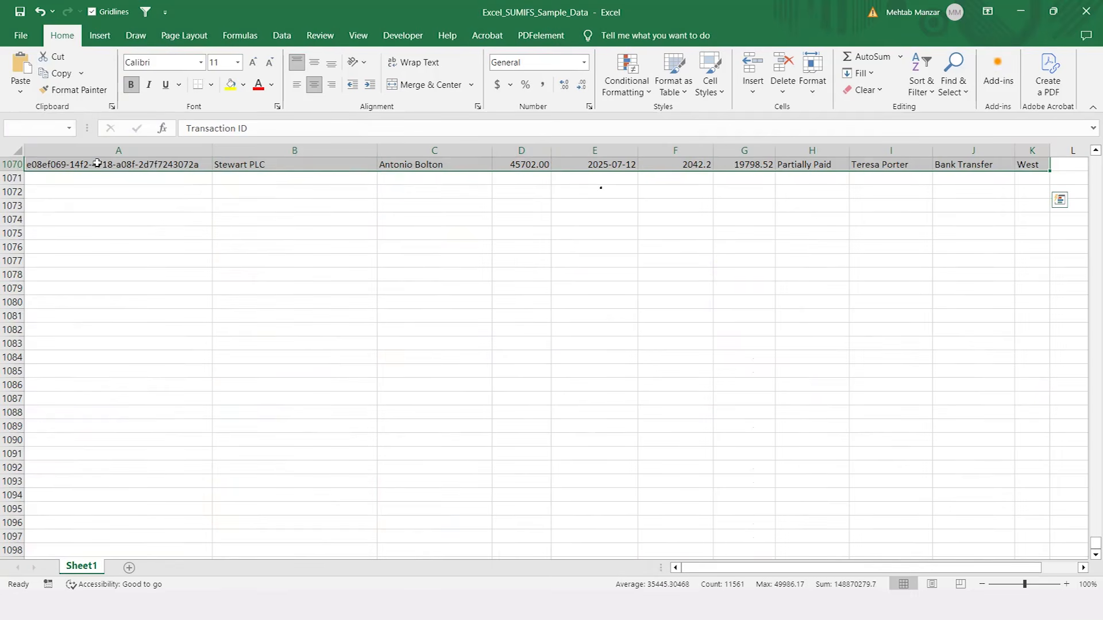
Step: Use Go To Special to select only the blank cells within the selected data range
{"action": "key", "text": "ctrl+g"}
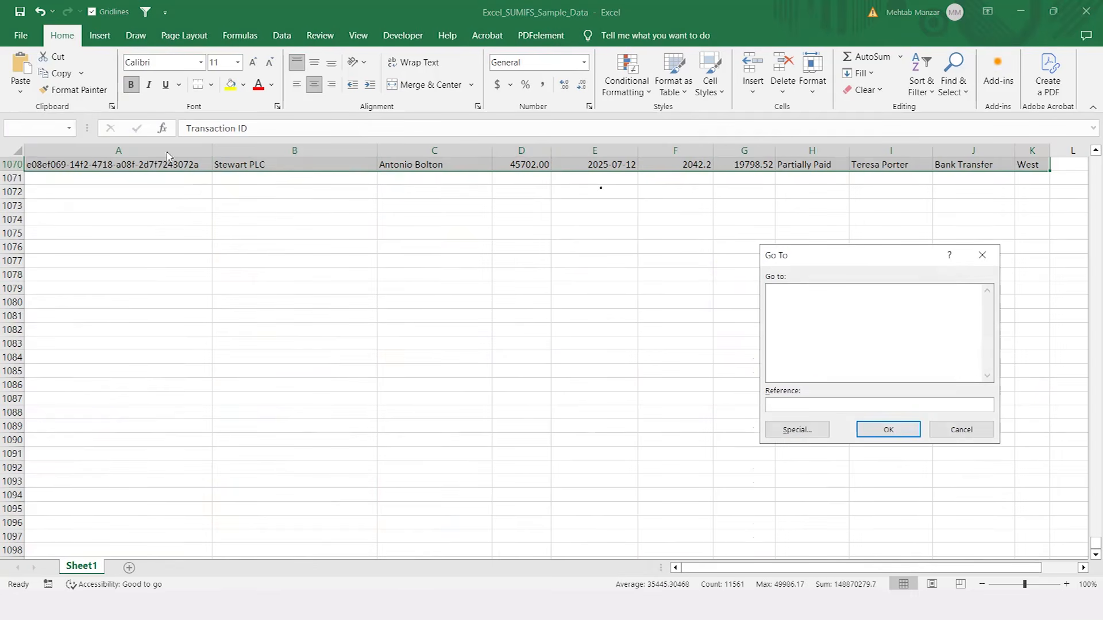
{"action": "left_click", "coordinate": [796, 431]}
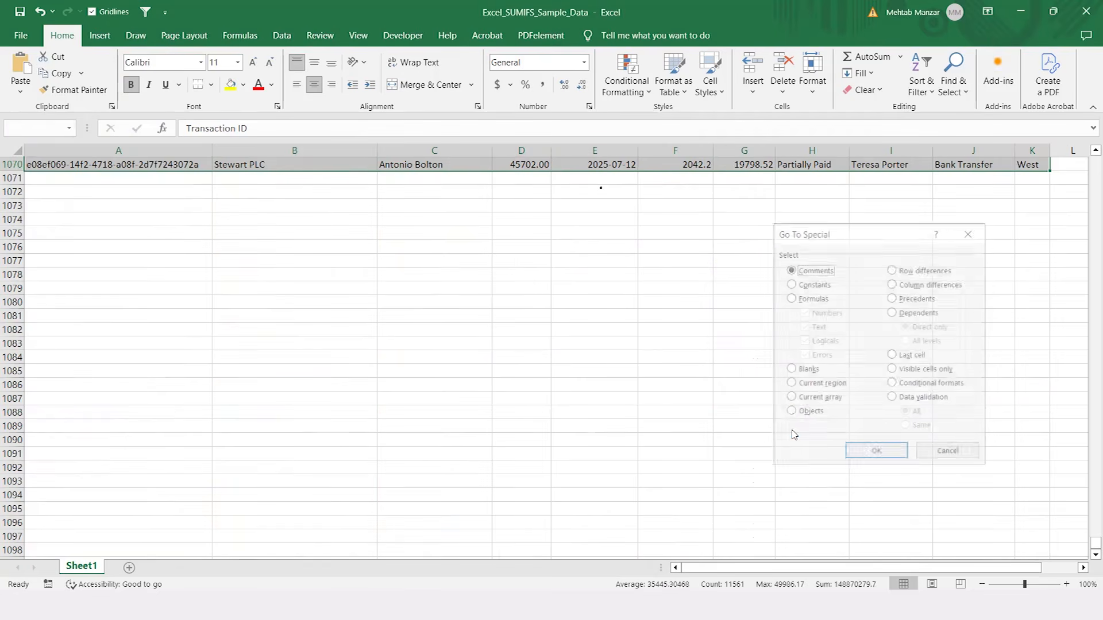
{"action": "left_click", "coordinate": [790, 370]}
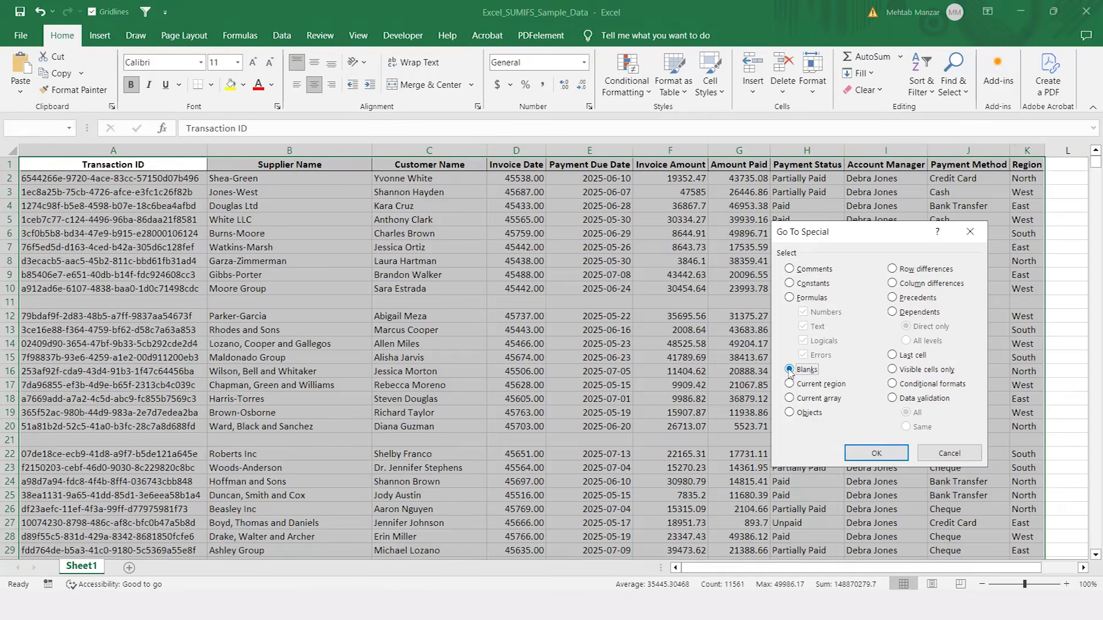
{"action": "left_click", "coordinate": [892, 457]}
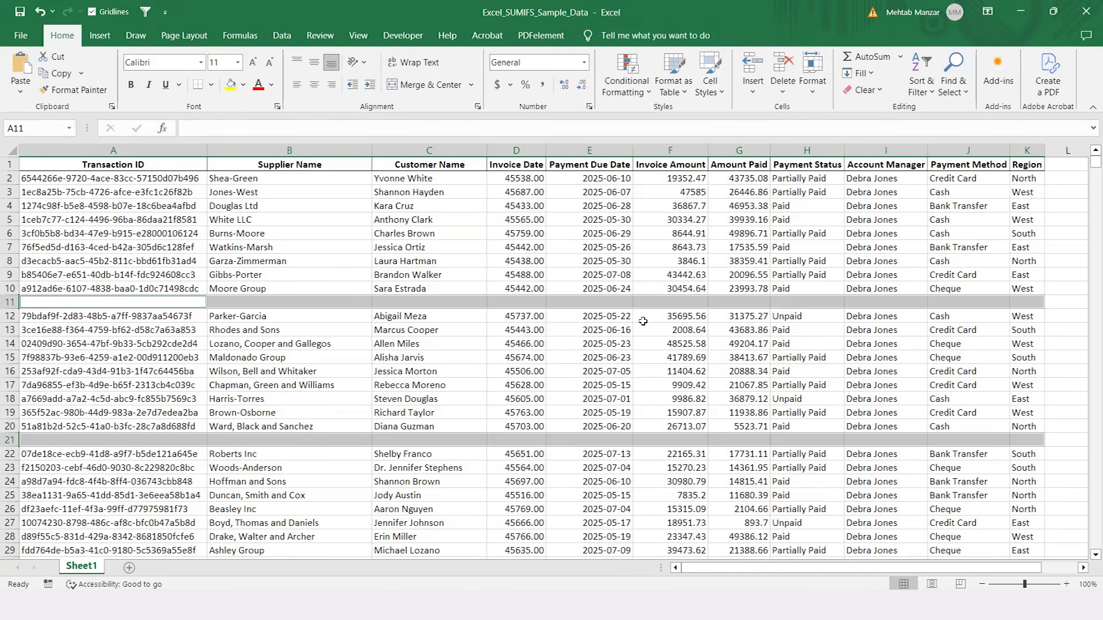
Step: Delete the entire rows containing the selected blank cells and return to the Transaction ID header in A1
{"action": "key", "text": "ctrl+minus"}
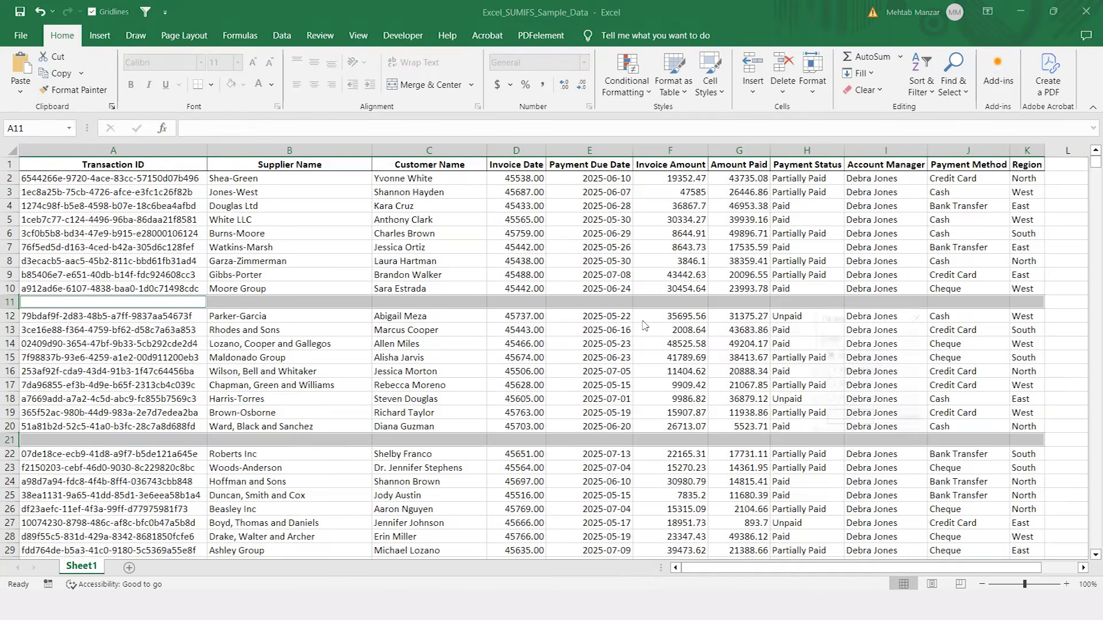
{"action": "left_click", "coordinate": [829, 384]}
{"action": "left_click", "coordinate": [855, 421]}
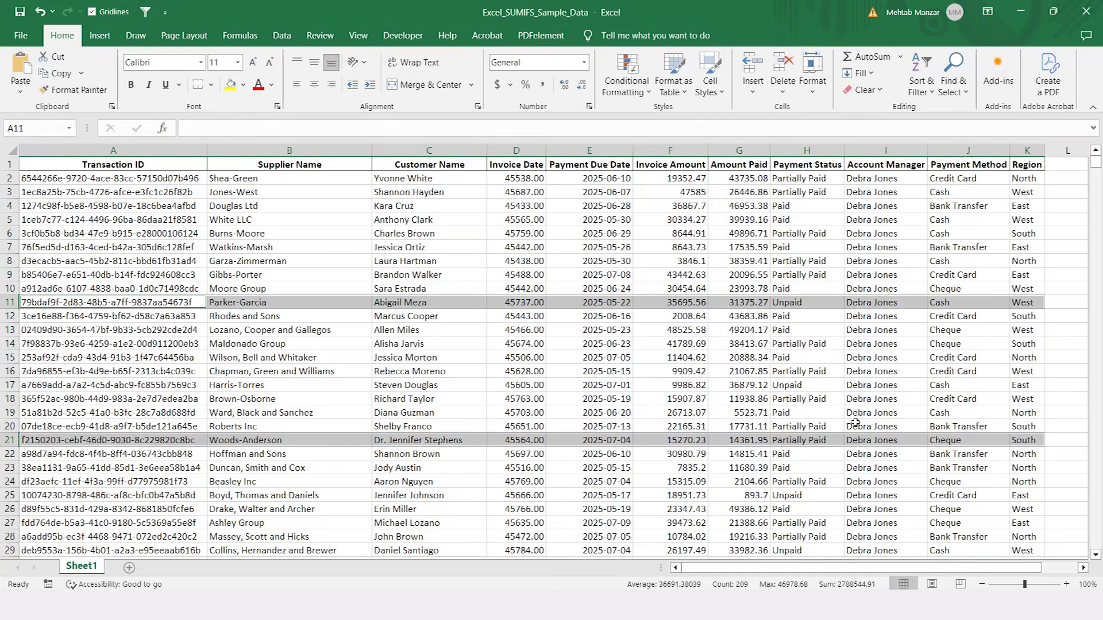
{"action": "key", "text": "Up"}
{"action": "key", "text": "Up"}
{"action": "key", "text": "Up"}
{"action": "key", "text": "Up"}
{"action": "key", "text": "Up"}
{"action": "key", "text": "Up"}
{"action": "key", "text": "Up"}
{"action": "key", "text": "Up"}
{"action": "key", "text": "Up"}
{"action": "key", "text": "Up"}
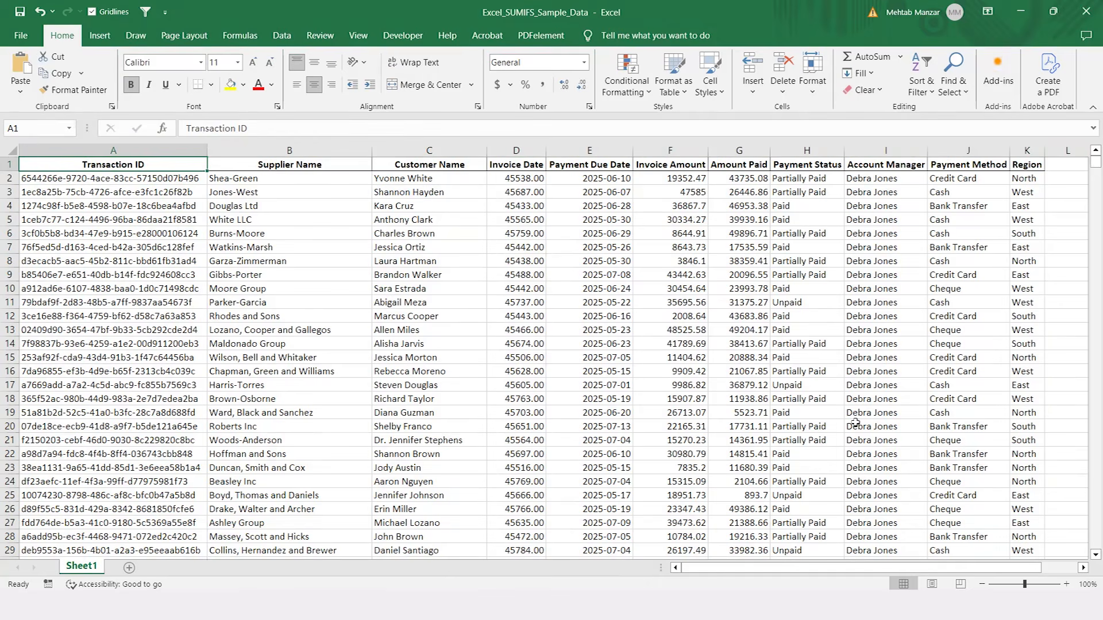
Step: Examine the cleaned table's headers and check how the values in the Invoice Date column are formatted
{"action": "key", "text": "Right"}
{"action": "key", "text": "Right"}
{"action": "key", "text": "Left"}
{"action": "key", "text": "Left"}
{"action": "scroll", "coordinate": [1070, 538], "scroll_direction": "up", "scroll_amount": 1}
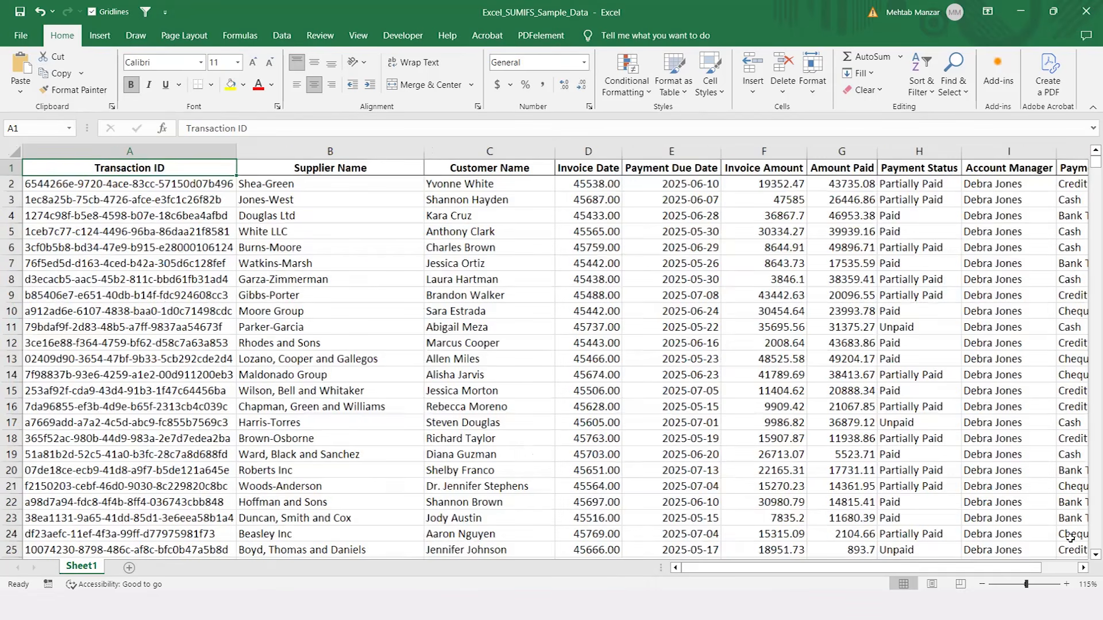
{"action": "scroll", "coordinate": [1071, 539], "scroll_direction": "up", "scroll_amount": 1}
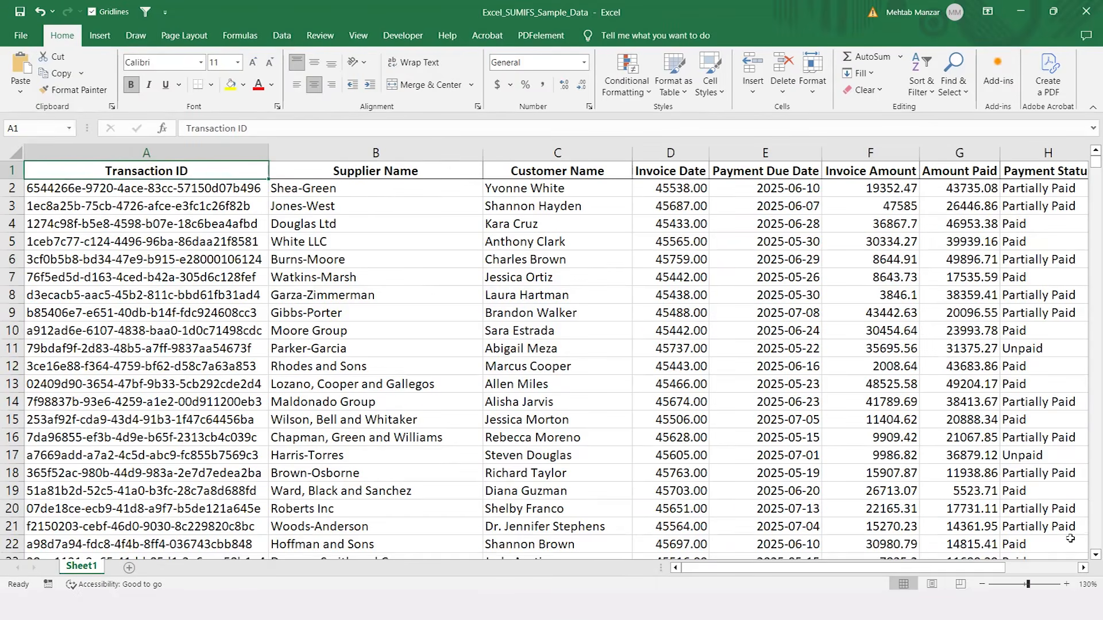
{"action": "key", "text": "Right"}
{"action": "key", "text": "Right"}
{"action": "key", "text": "Right"}
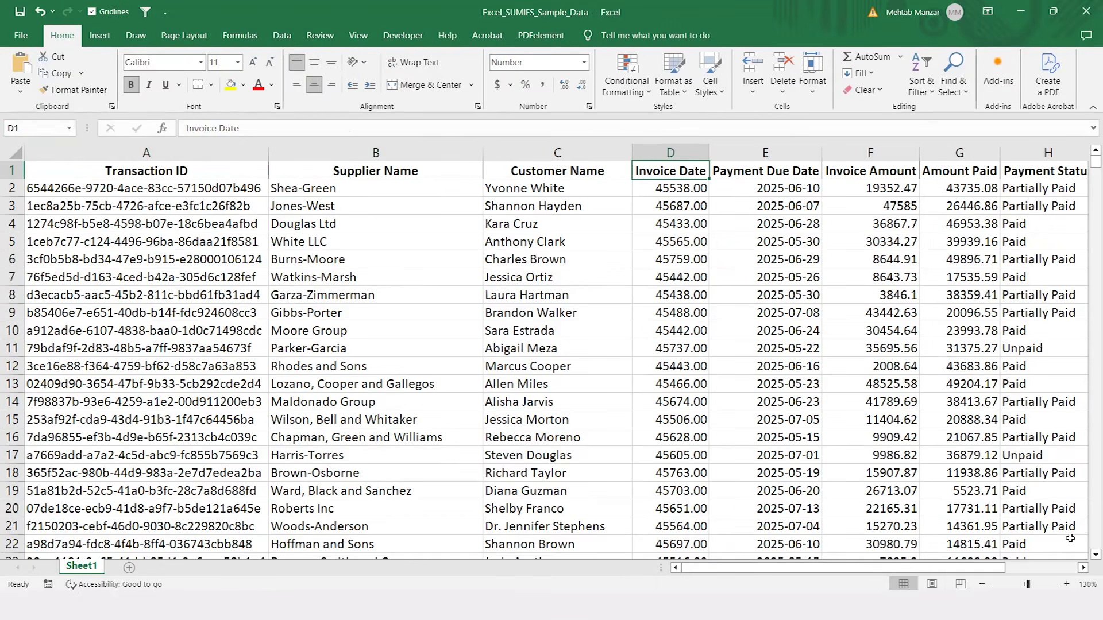
{"action": "key", "text": "Down"}
{"action": "key", "text": "Down"}
{"action": "key", "text": "Down"}
{"action": "key", "text": "Down"}
{"action": "key", "text": "Down"}
{"action": "key", "text": "Down"}
{"action": "key", "text": "Down"}
{"action": "key", "text": "Down"}
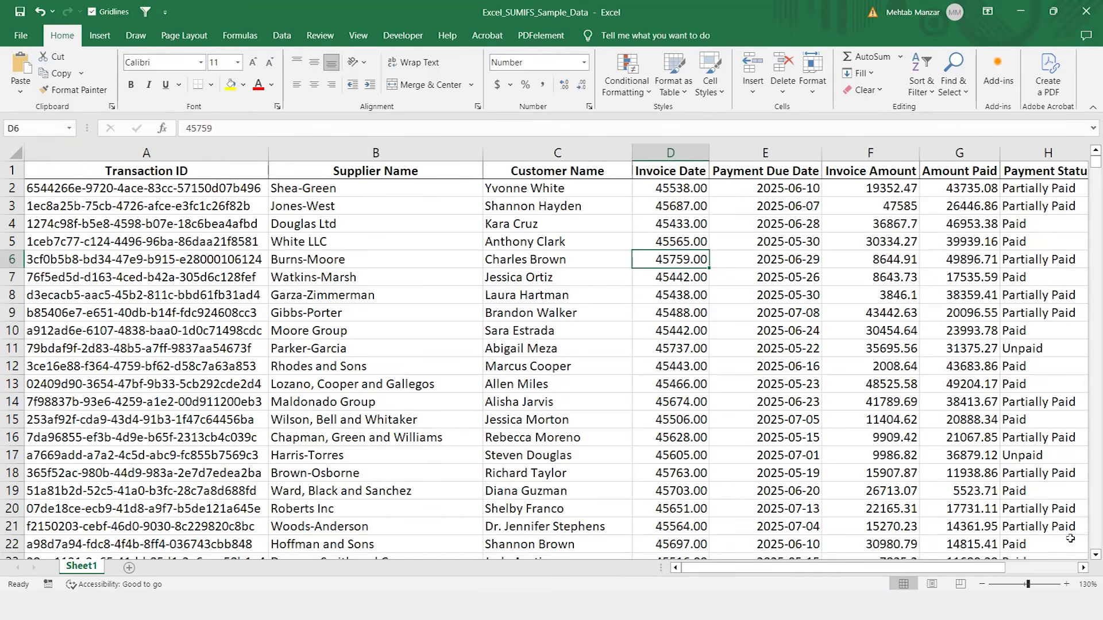
{"action": "key", "text": "Down"}
{"action": "key", "text": "Up"}
{"action": "key", "text": "Up"}
{"action": "key", "text": "Up"}
{"action": "key", "text": "Up"}
Step: Format the whole Invoice Date column as Short Date and change its date type to 2012-03-14
{"action": "left_click", "coordinate": [680, 151]}
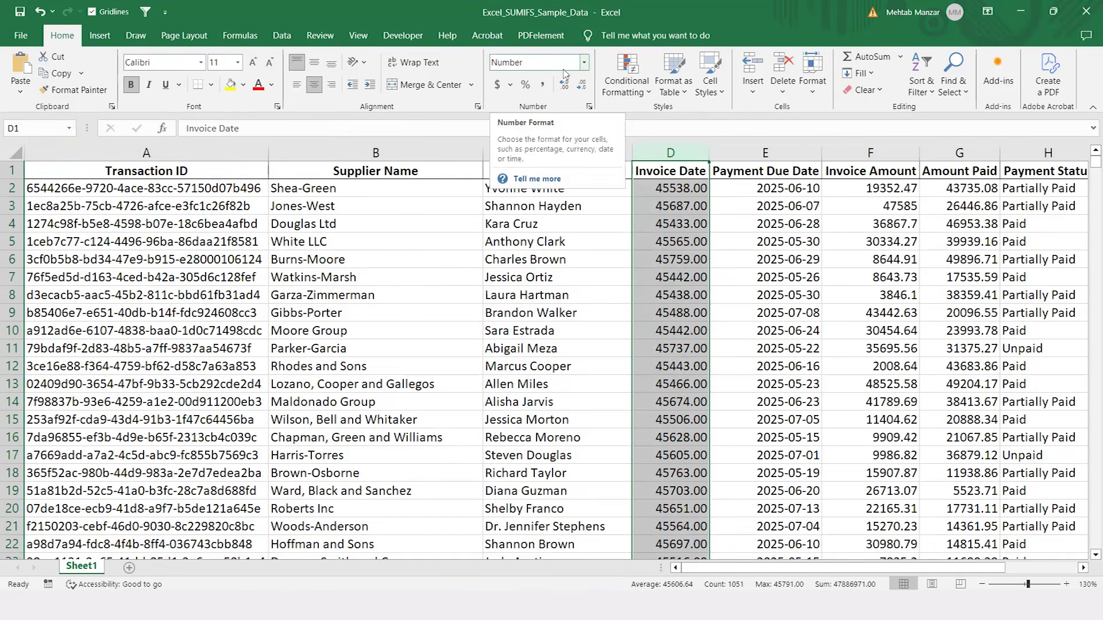
{"action": "left_click", "coordinate": [584, 63]}
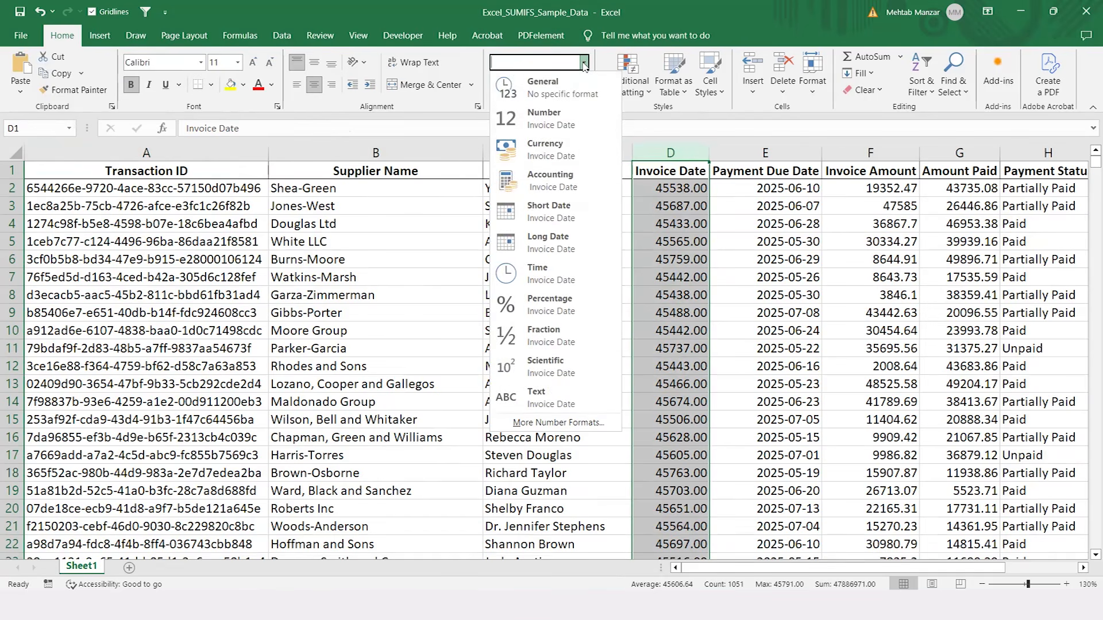
{"action": "left_click", "coordinate": [563, 211]}
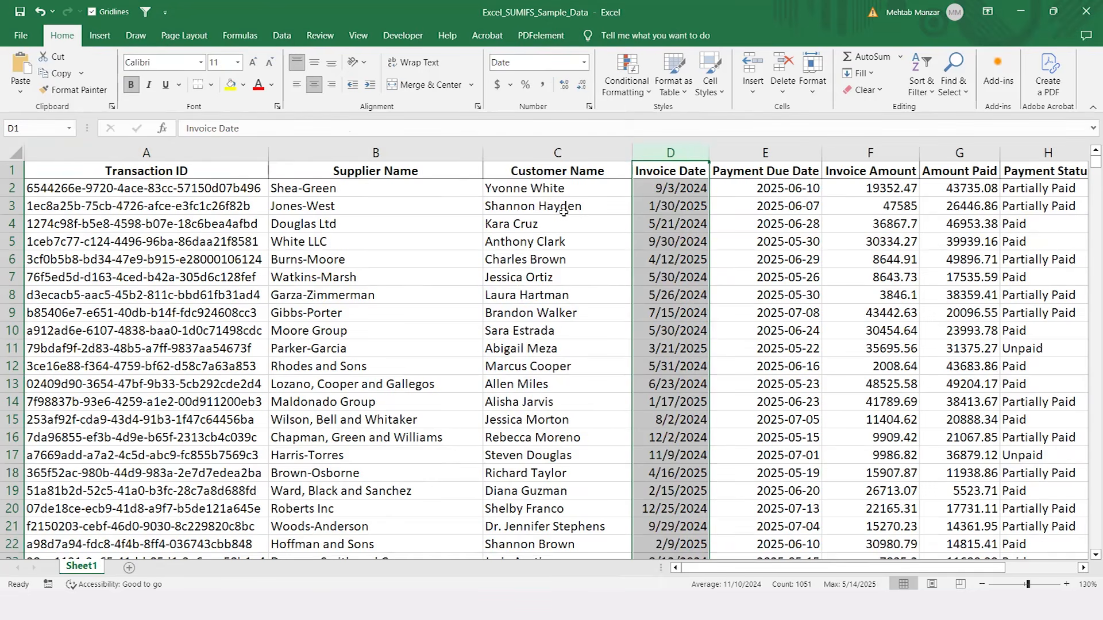
{"action": "key", "text": "ctrl+1"}
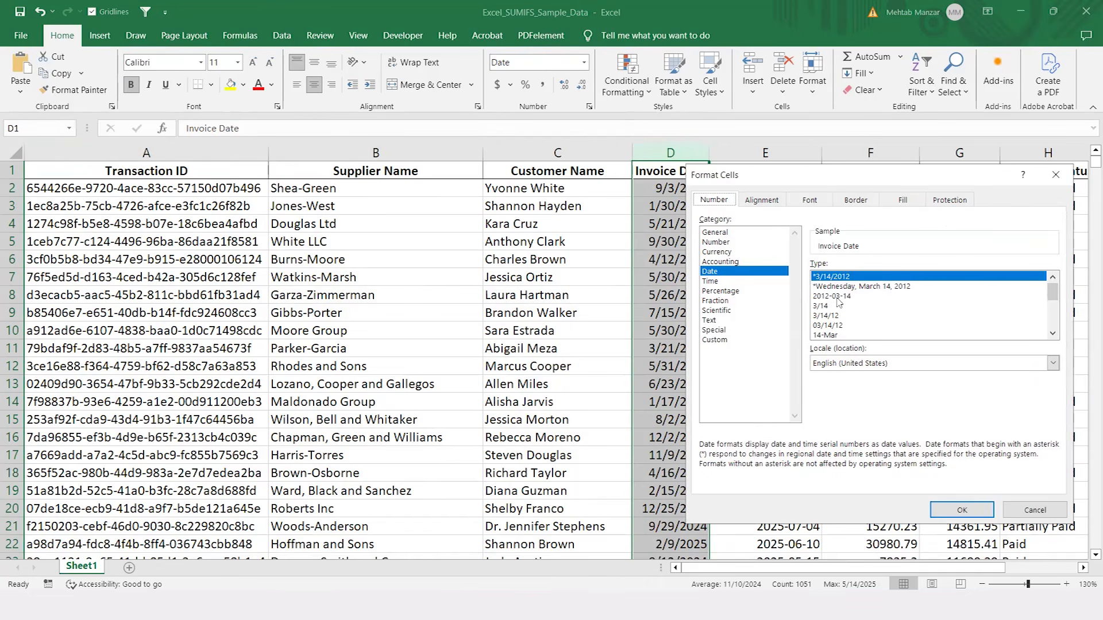
{"action": "left_click", "coordinate": [838, 297]}
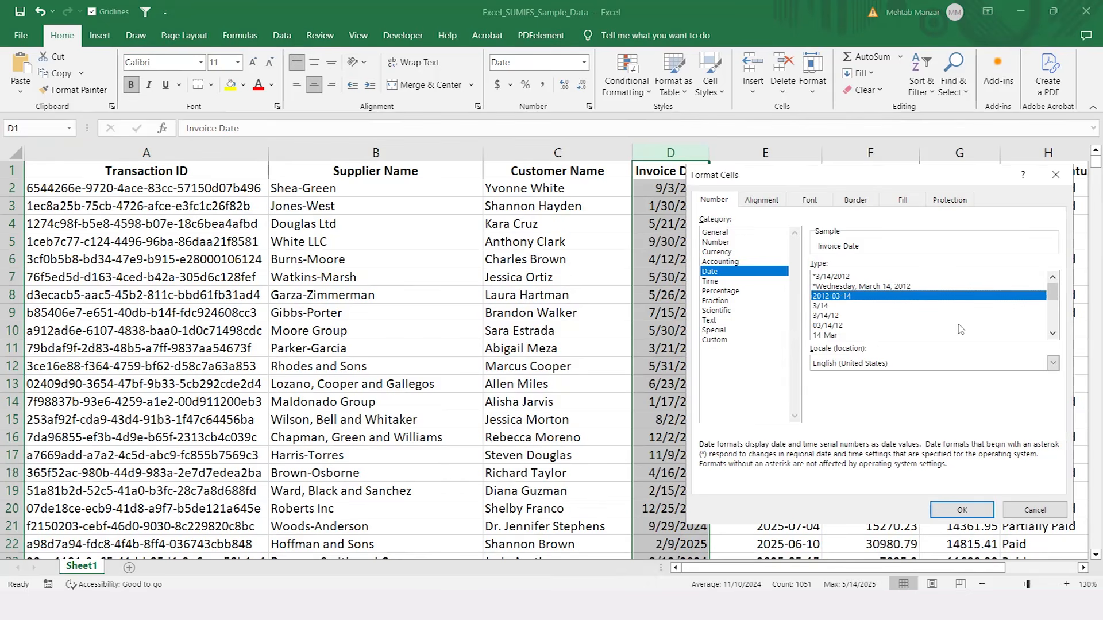
{"action": "left_click", "coordinate": [964, 510]}
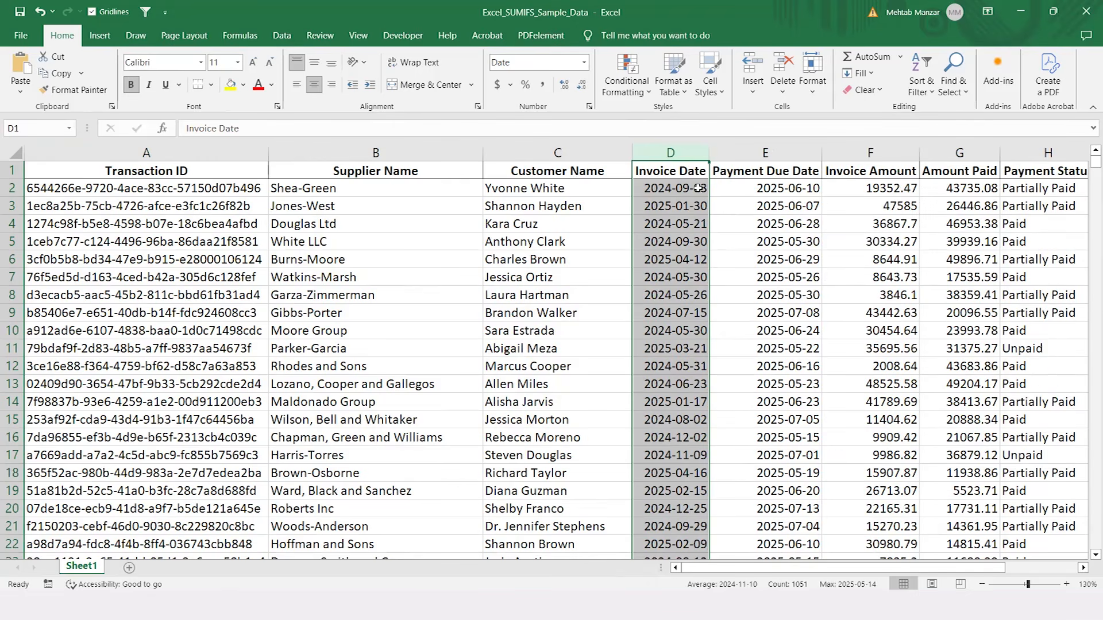
Step: Review the table's fields along row 3, from Invoice Date and the amount columns through to Payment Method and Region
{"action": "left_click", "coordinate": [683, 207]}
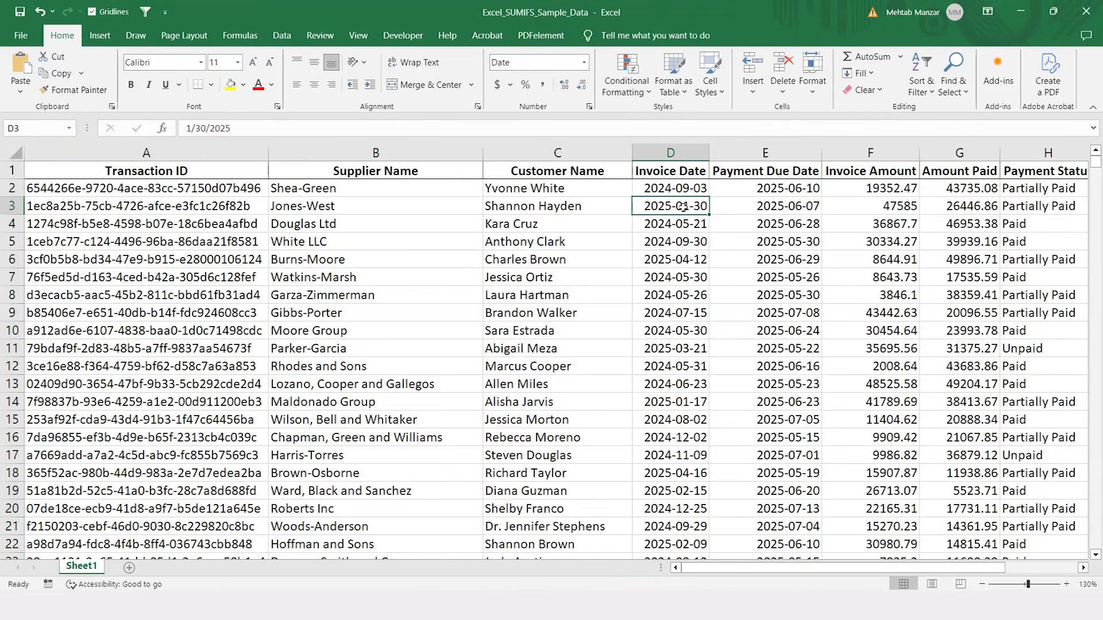
{"action": "key", "text": "Right"}
{"action": "key", "text": "Right"}
{"action": "key", "text": "Right"}
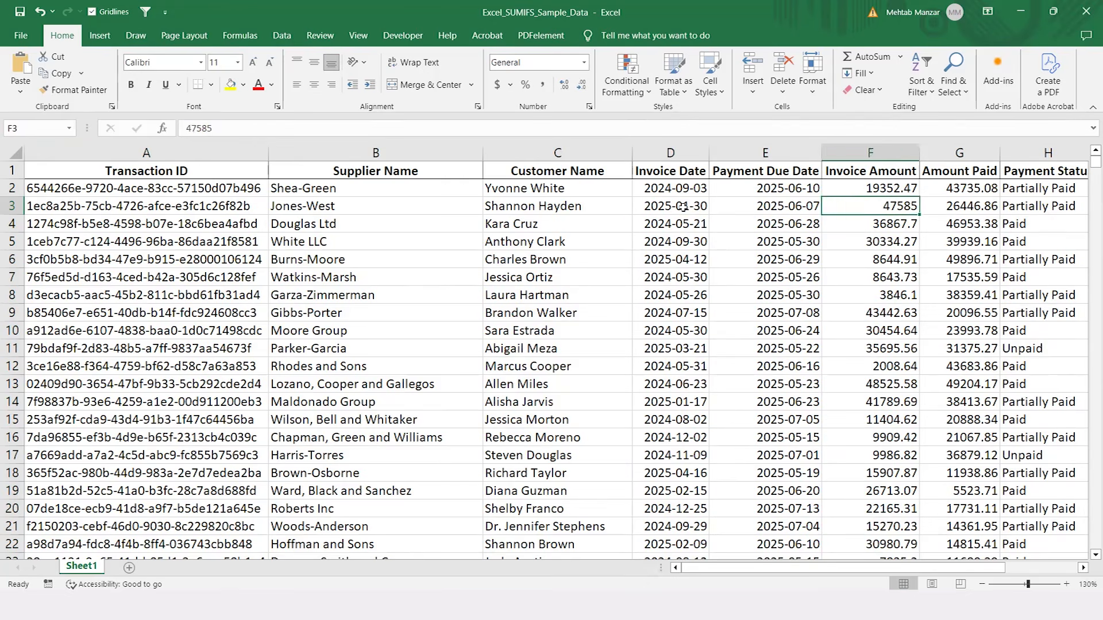
{"action": "key", "text": "Left"}
{"action": "key", "text": "Left"}
{"action": "key", "text": "Left"}
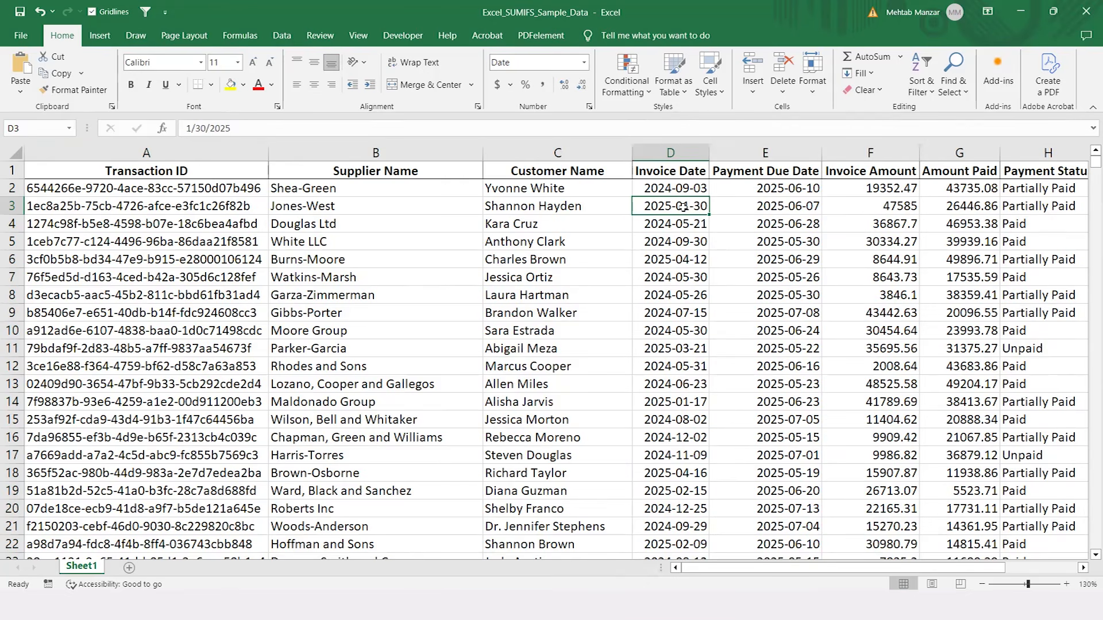
{"action": "key", "text": "Right"}
{"action": "key", "text": "Right"}
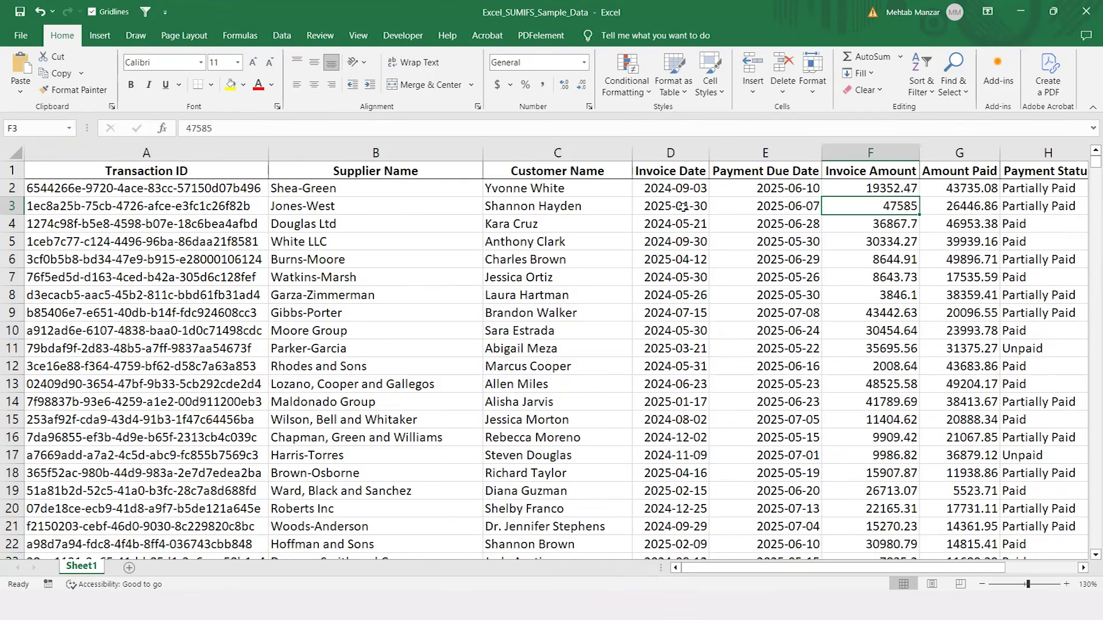
{"action": "key", "text": "Right"}
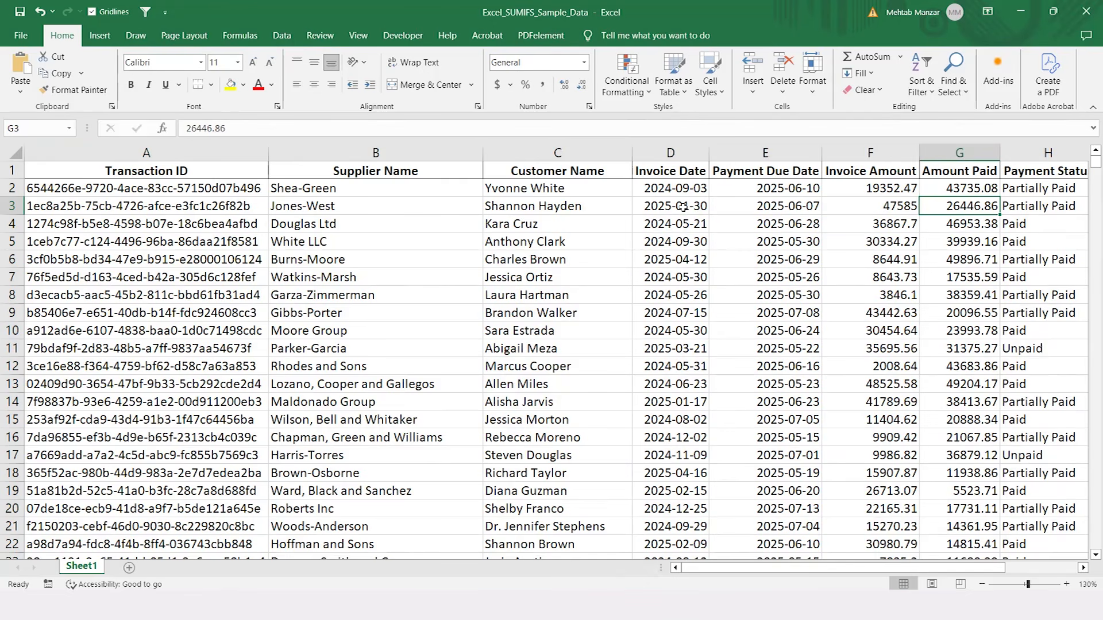
{"action": "key", "text": "Right"}
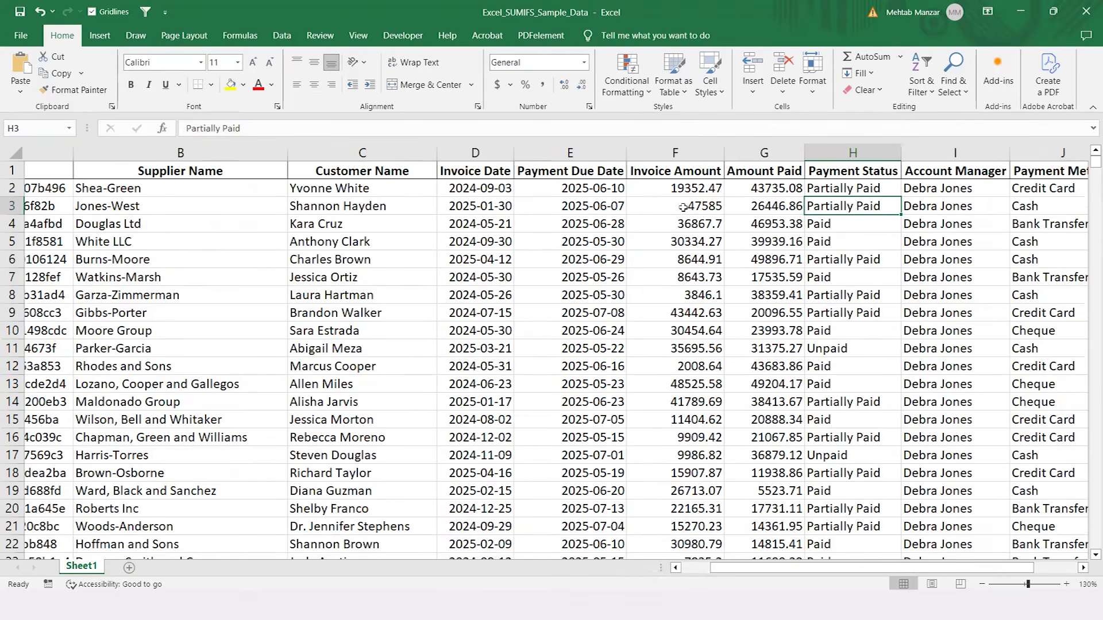
{"action": "scroll", "coordinate": [683, 207], "scroll_direction": "right", "scroll_amount": 1}
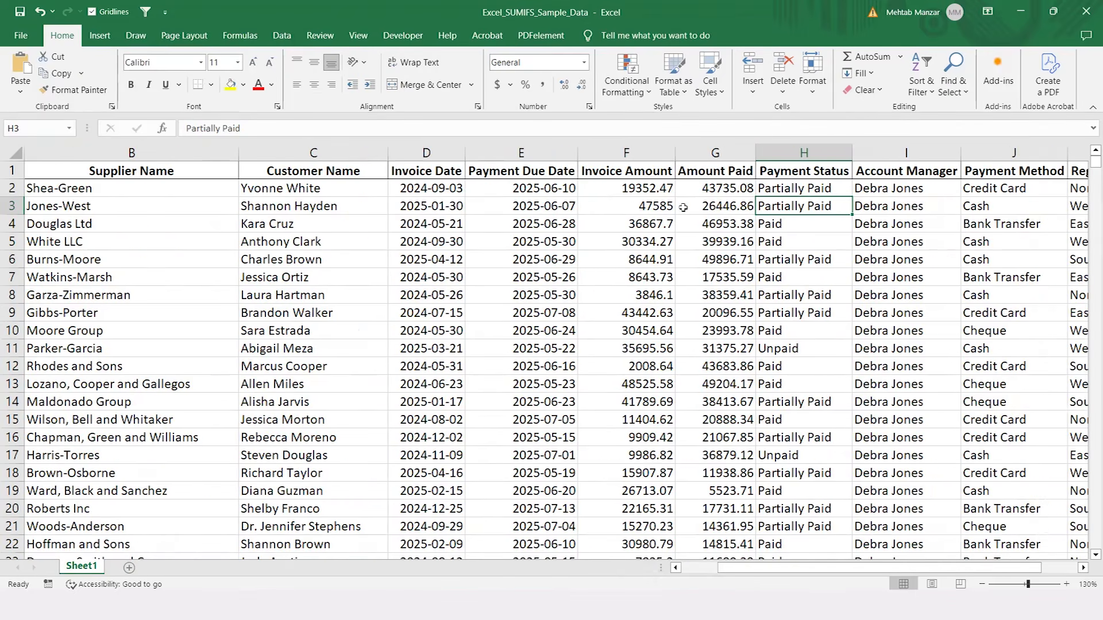
{"action": "key", "text": "Right"}
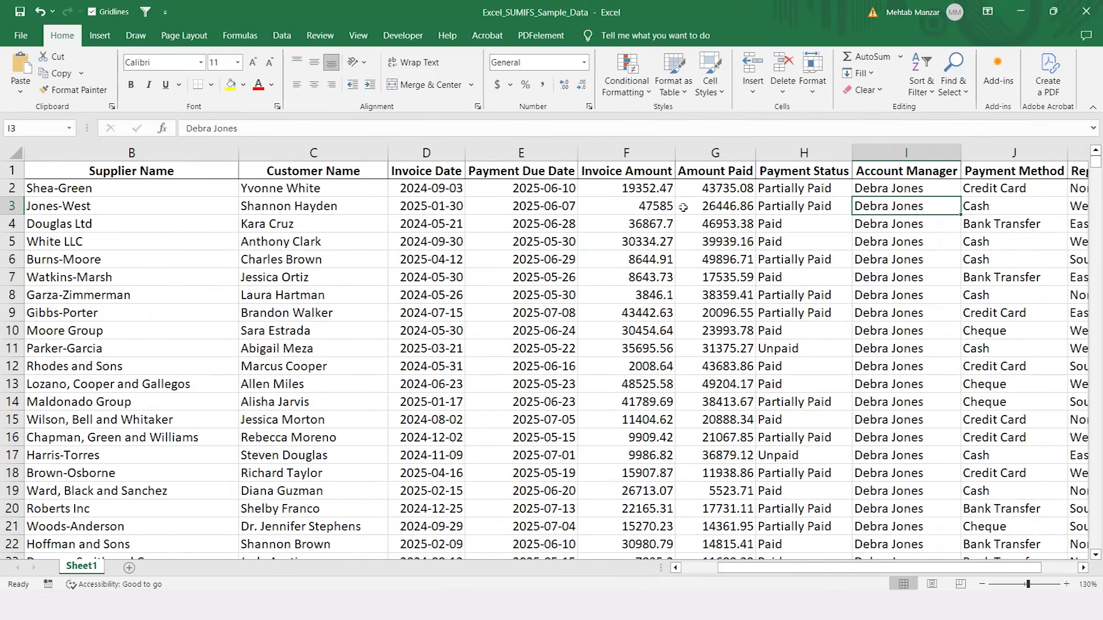
{"action": "key", "text": "Right"}
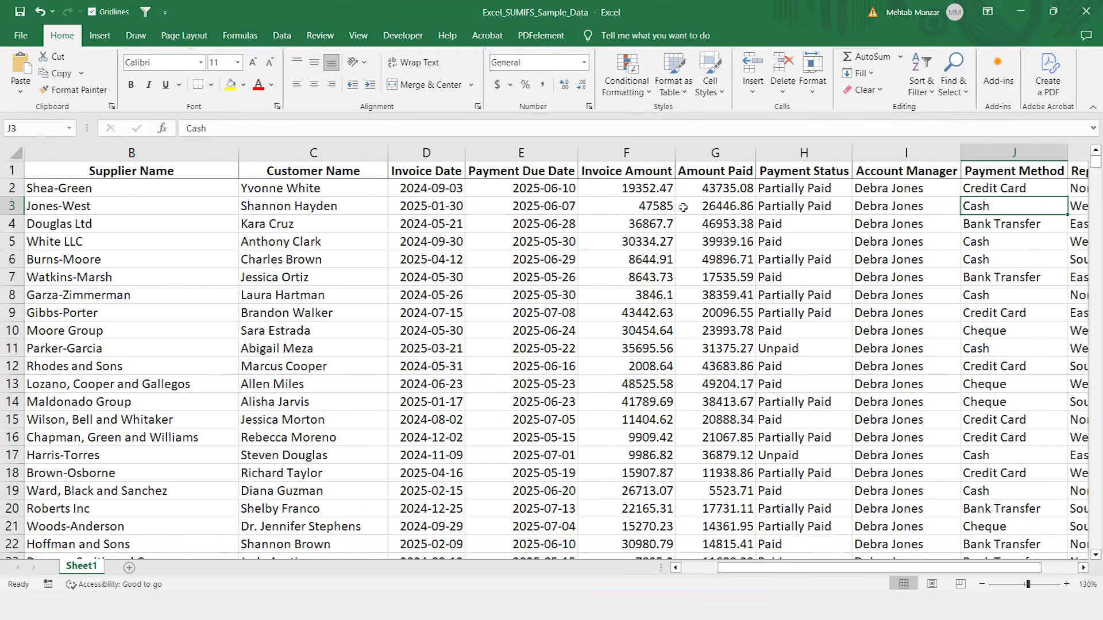
{"action": "key", "text": "Right"}
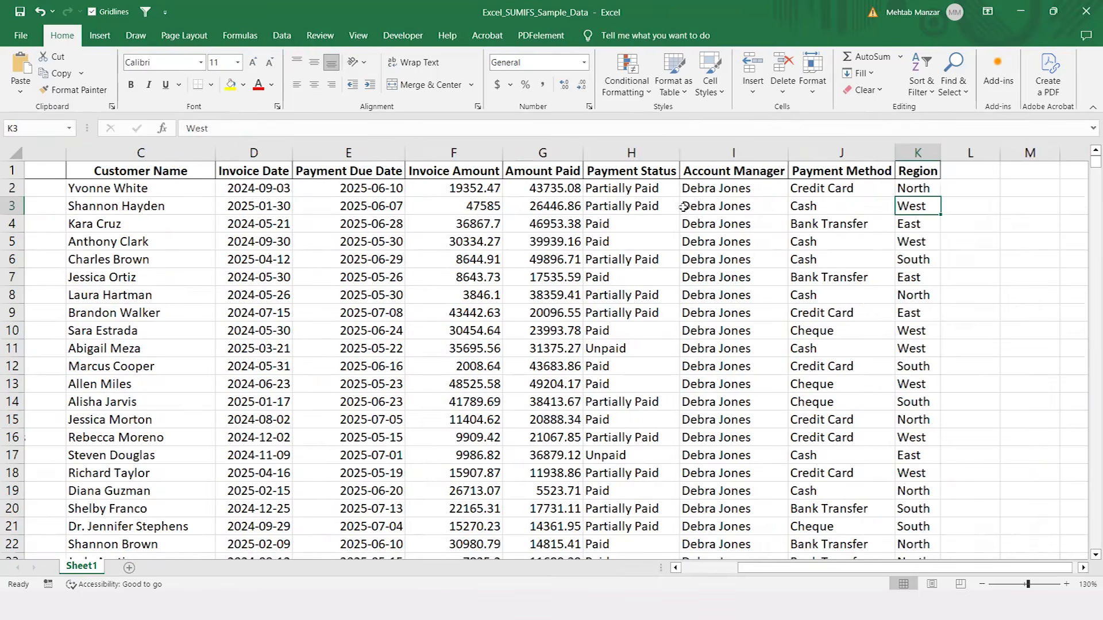
{"action": "scroll", "coordinate": [684, 207], "scroll_direction": "right", "scroll_amount": 1}
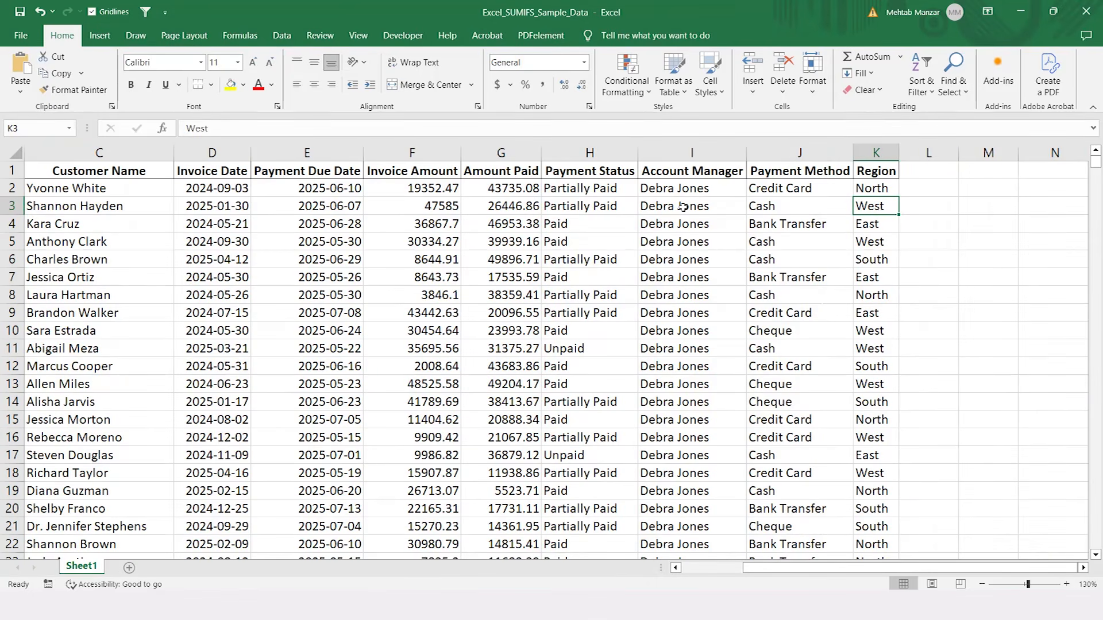
{"action": "key", "text": "Left"}
{"action": "key", "text": "Left"}
{"action": "key", "text": "Left"}
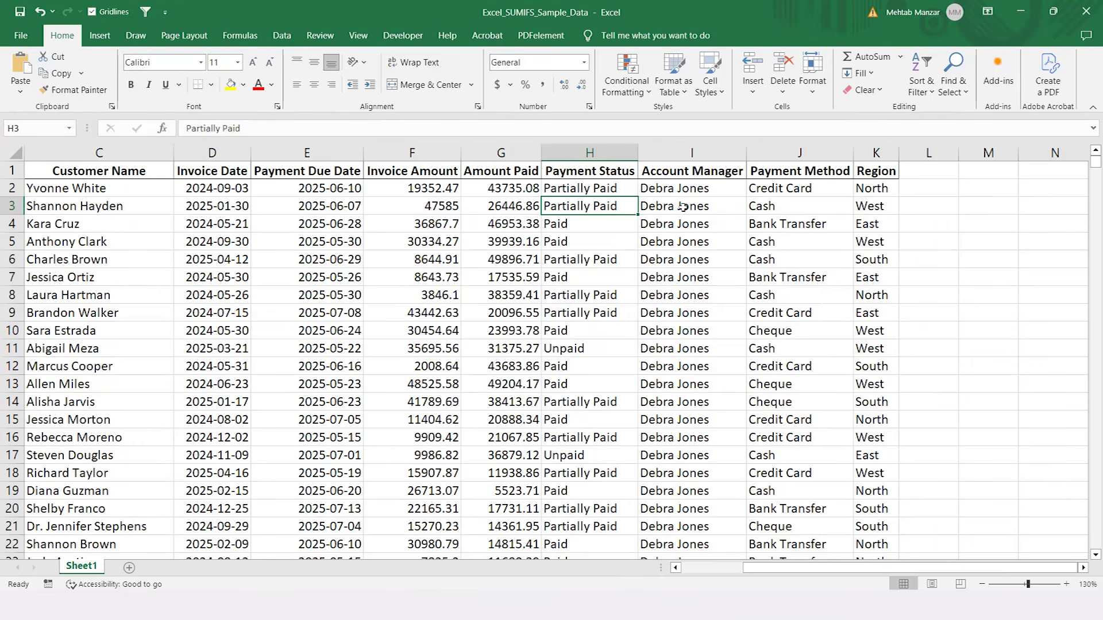
{"action": "key", "text": "Right"}
{"action": "key", "text": "Right"}
{"action": "key", "text": "Right"}
{"action": "key", "text": "Right"}
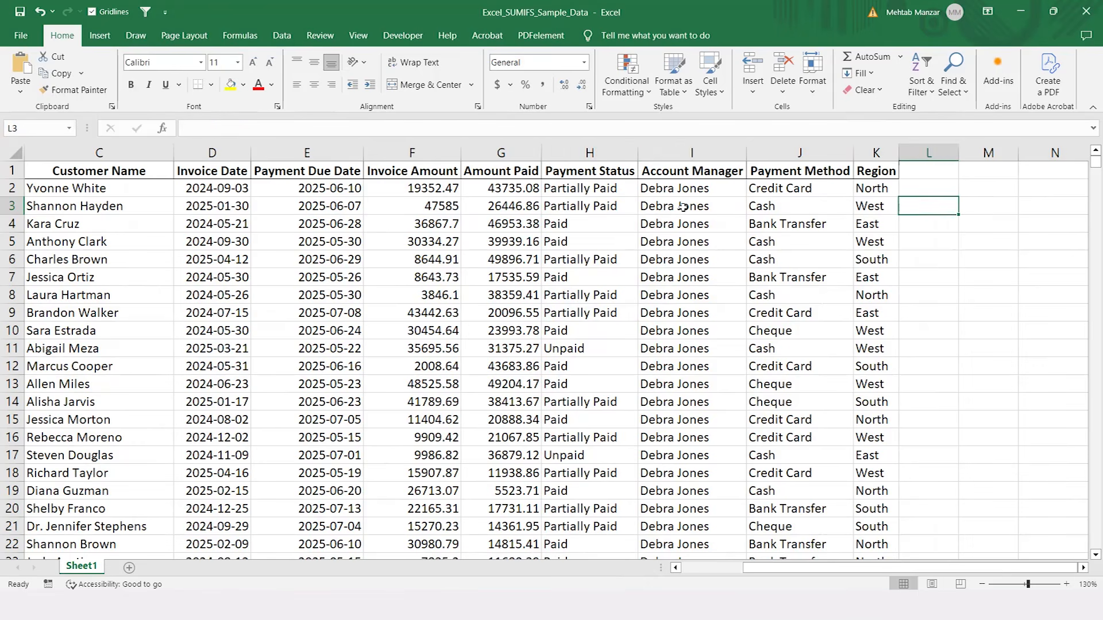
Step: Copy all the Region values from K2 downward and paste them into column M starting at M2
{"action": "key", "text": "Up"}
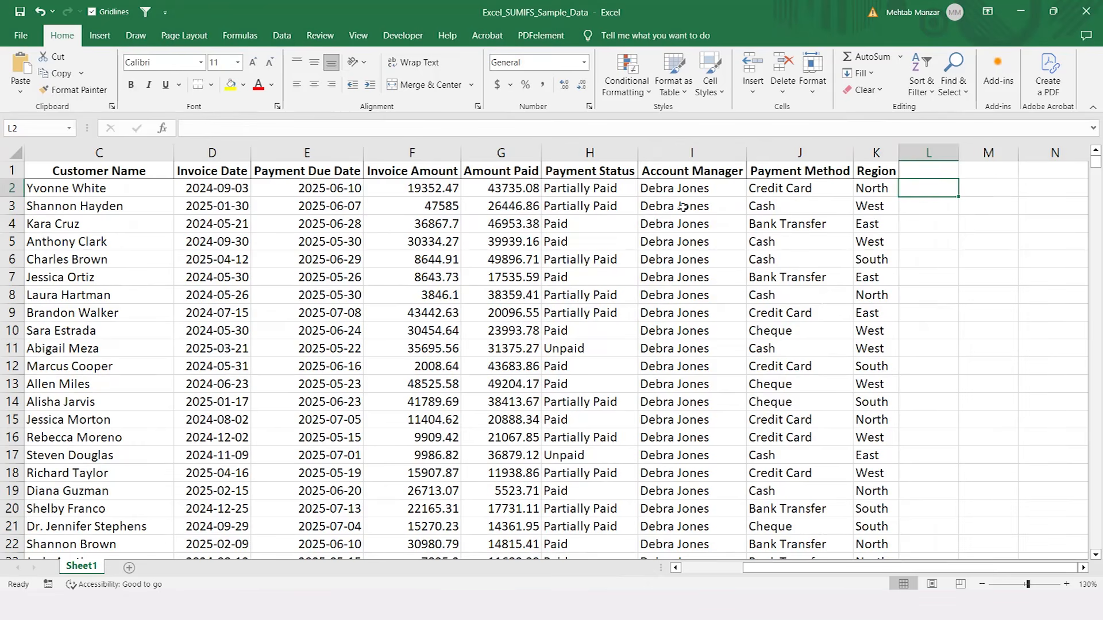
{"action": "key", "text": "Left"}
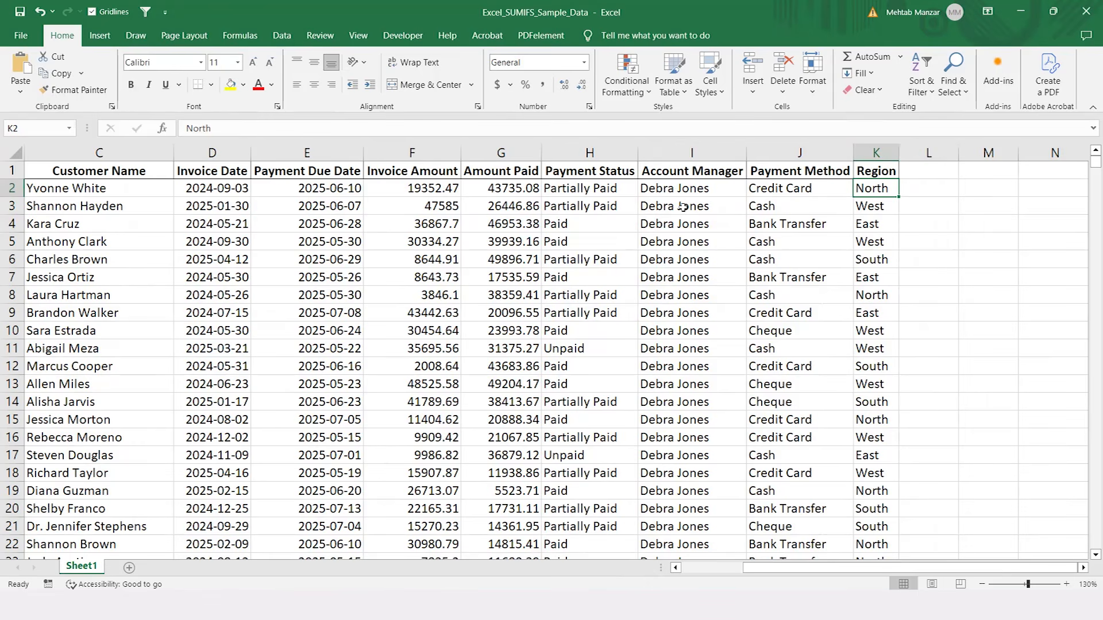
{"action": "key", "text": "ctrl+shift+Down"}
{"action": "key", "text": "ctrl+c"}
{"action": "key", "text": "Right"}
{"action": "key", "text": "Up"}
{"action": "key", "text": "Right"}
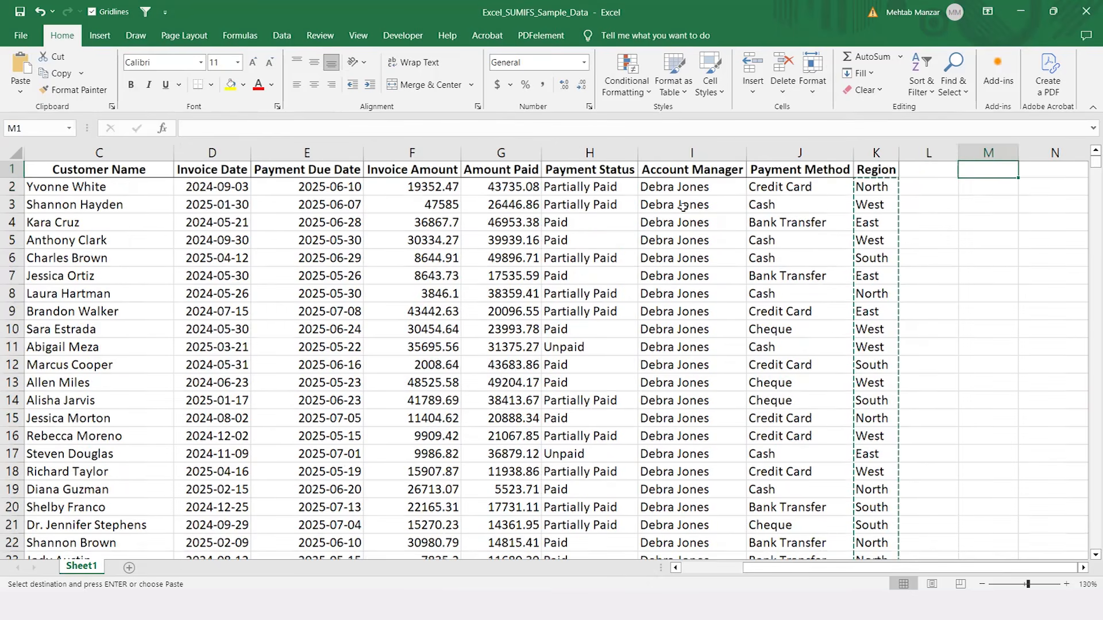
{"action": "key", "text": "Down"}
{"action": "scroll", "coordinate": [683, 207], "scroll_direction": "right", "scroll_amount": 1}
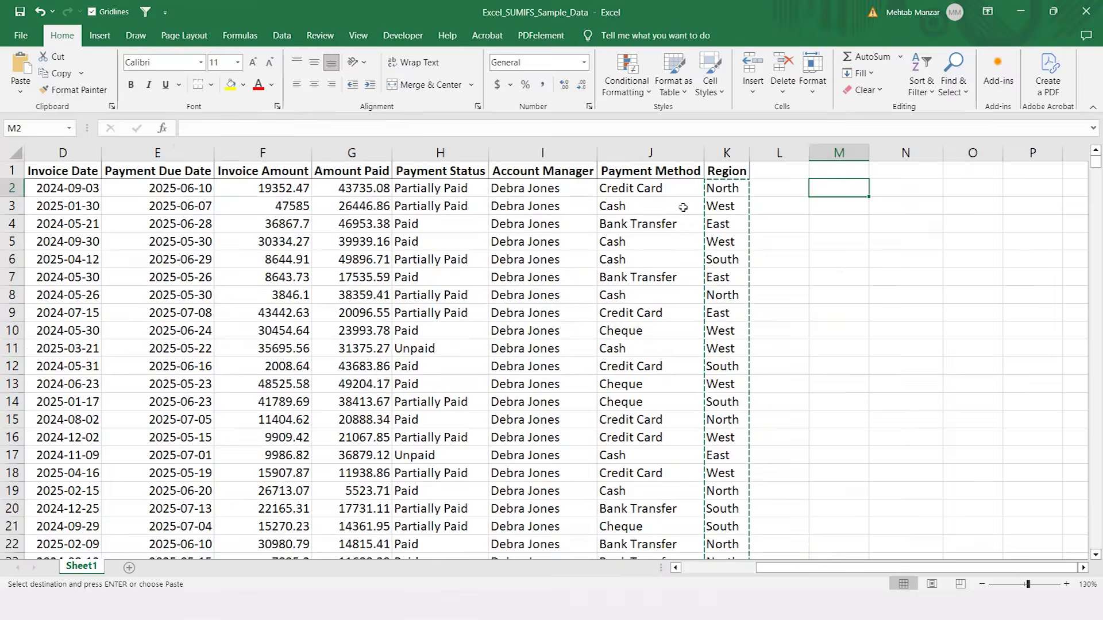
{"action": "key", "text": "ctrl+v"}
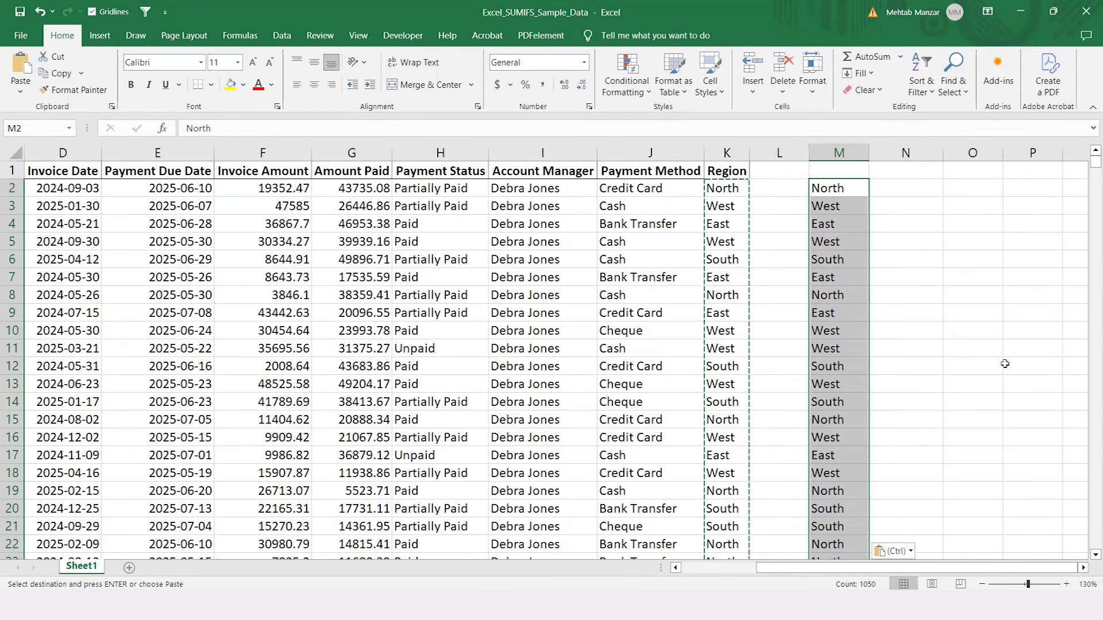
Step: Remove the duplicates from the pasted region list in column M, treating the data as having no headers
{"action": "key", "text": "alt"}
{"action": "key", "text": "a"}
{"action": "key", "text": "m"}
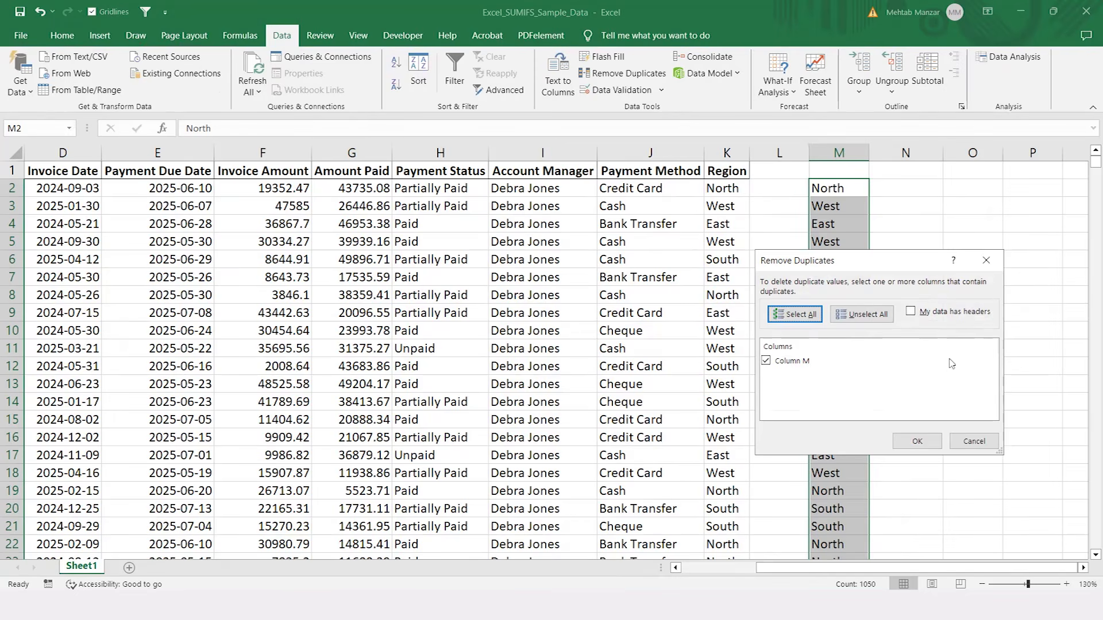
{"action": "left_click", "coordinate": [917, 444]}
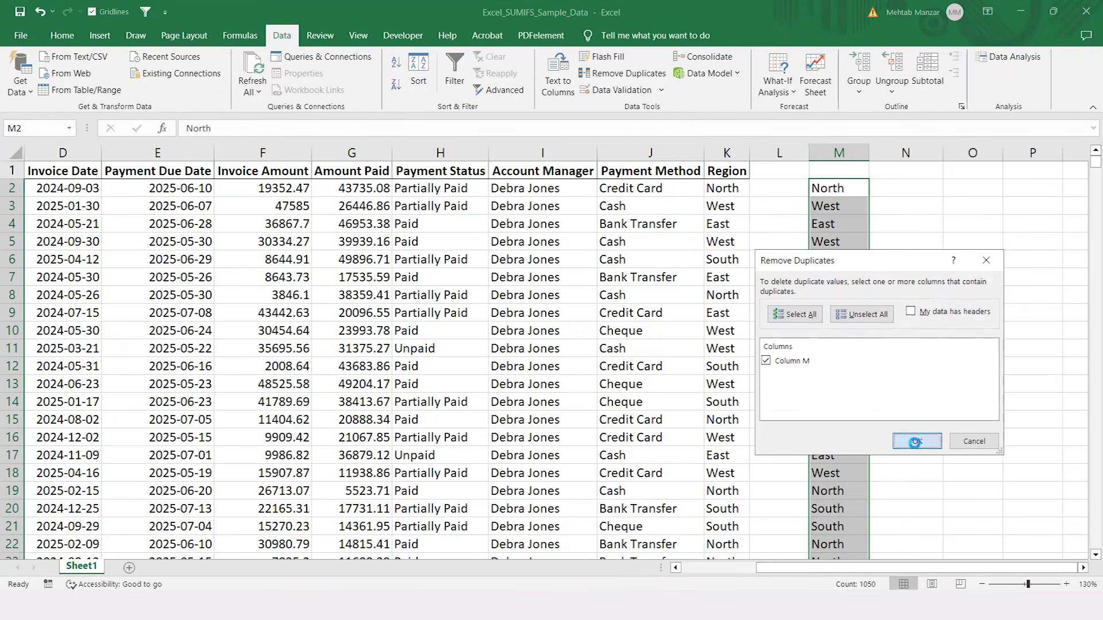
{"action": "left_click", "coordinate": [573, 343]}
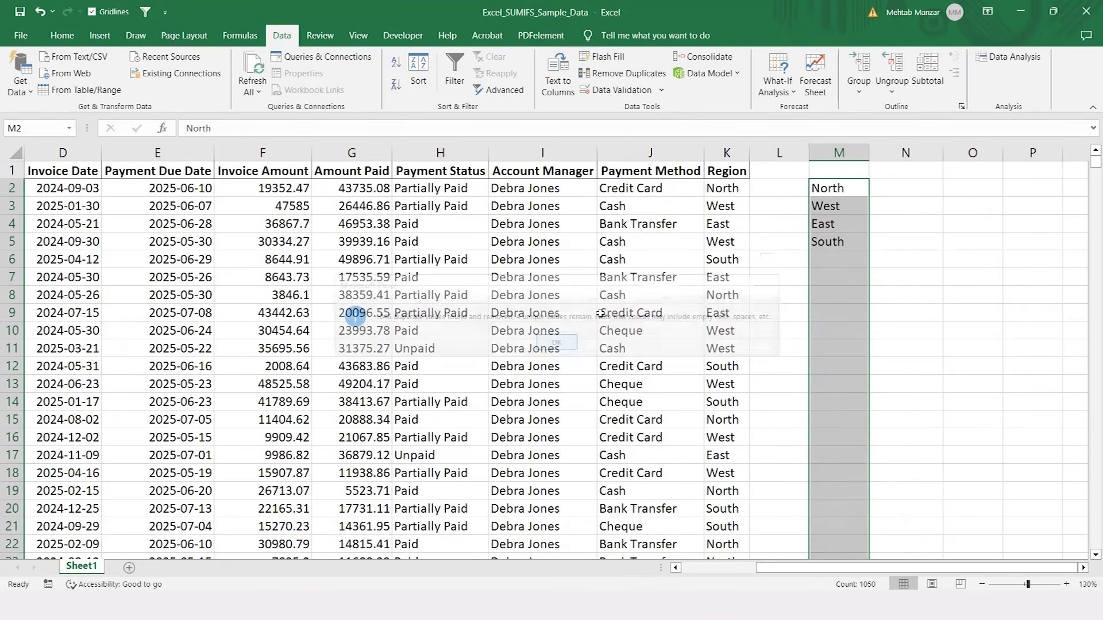
Step: Look through the unique region names in column M and return to M2
{"action": "left_click", "coordinate": [821, 190]}
{"action": "key", "text": "Down"}
{"action": "key", "text": "Down"}
{"action": "key", "text": "Down"}
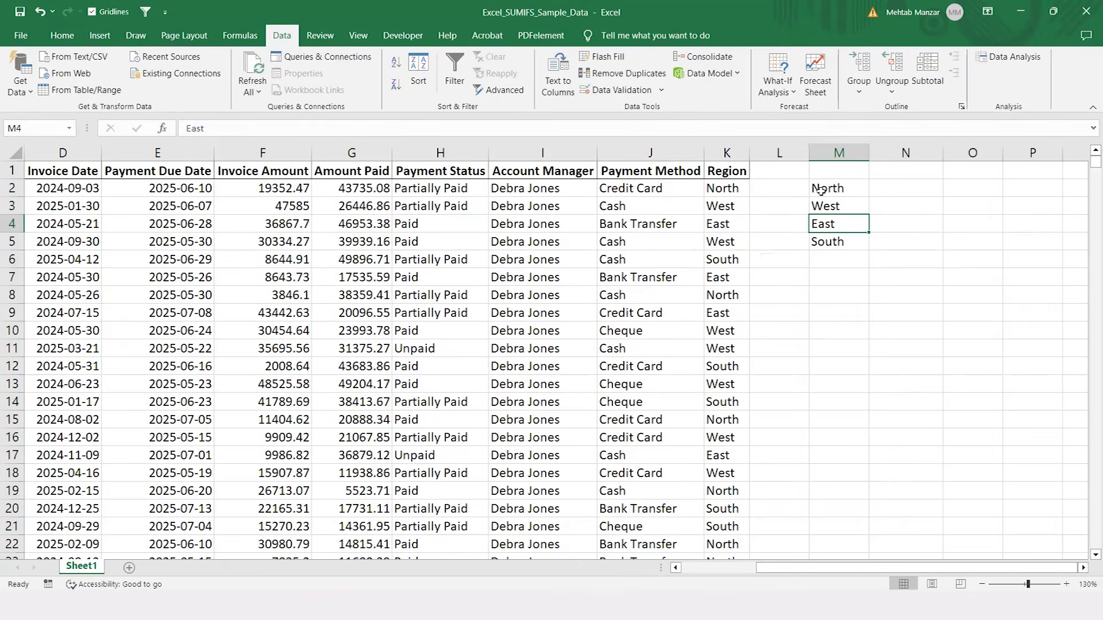
{"action": "key", "text": "Up"}
{"action": "key", "text": "Up"}
{"action": "key", "text": "Up"}
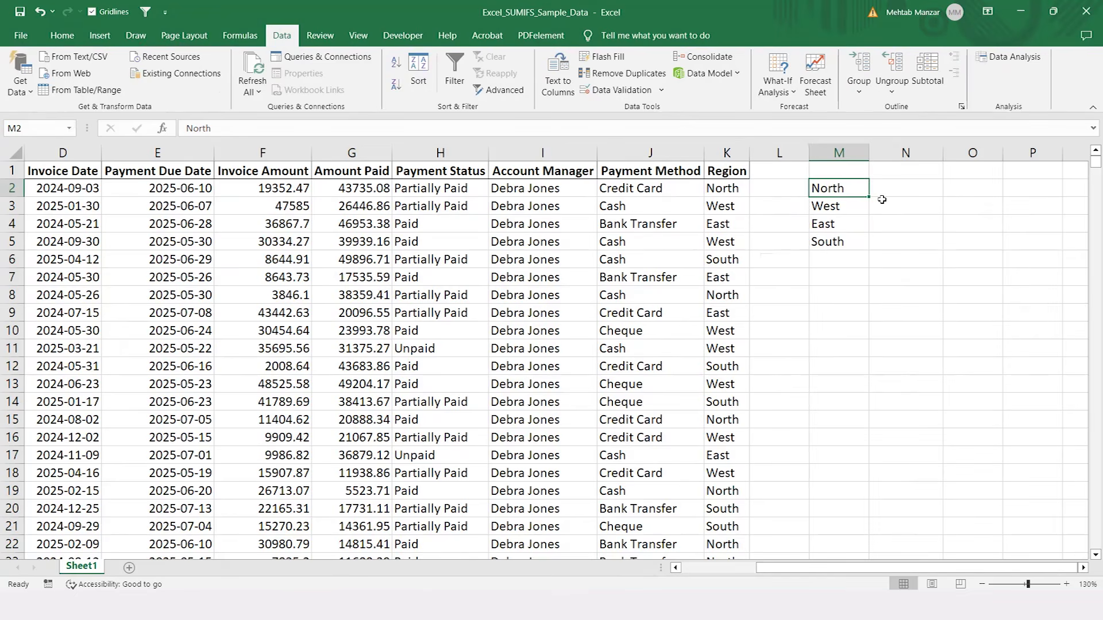
Step: Start a SUMIF formula in N2 with the whole Region column, K:K, as its range
{"action": "key", "text": "Right"}
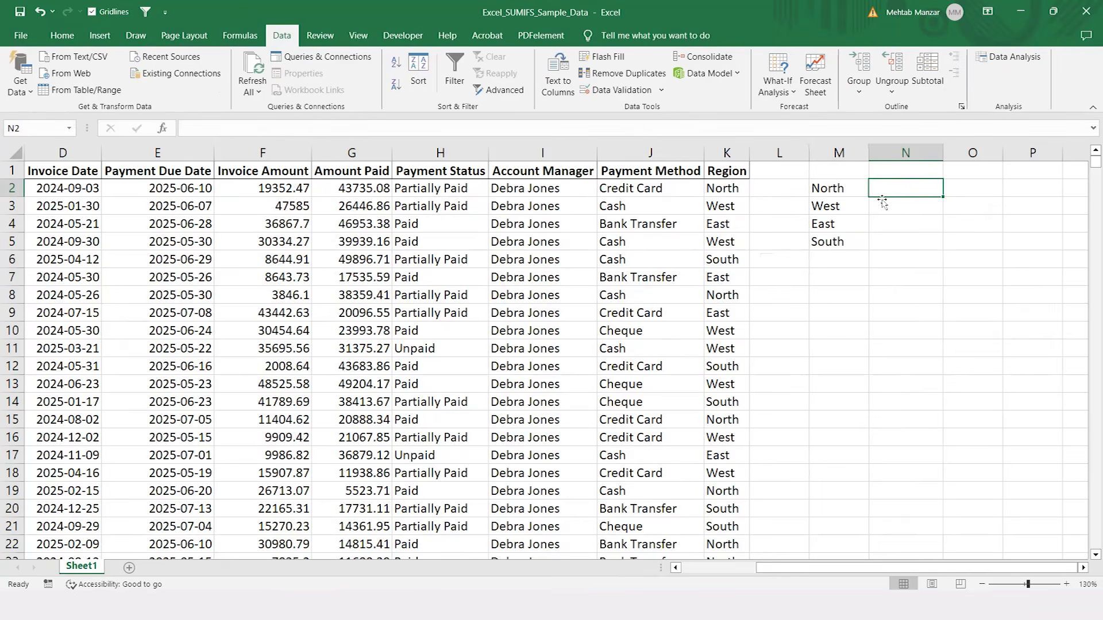
{"action": "type", "text": "=sum"}
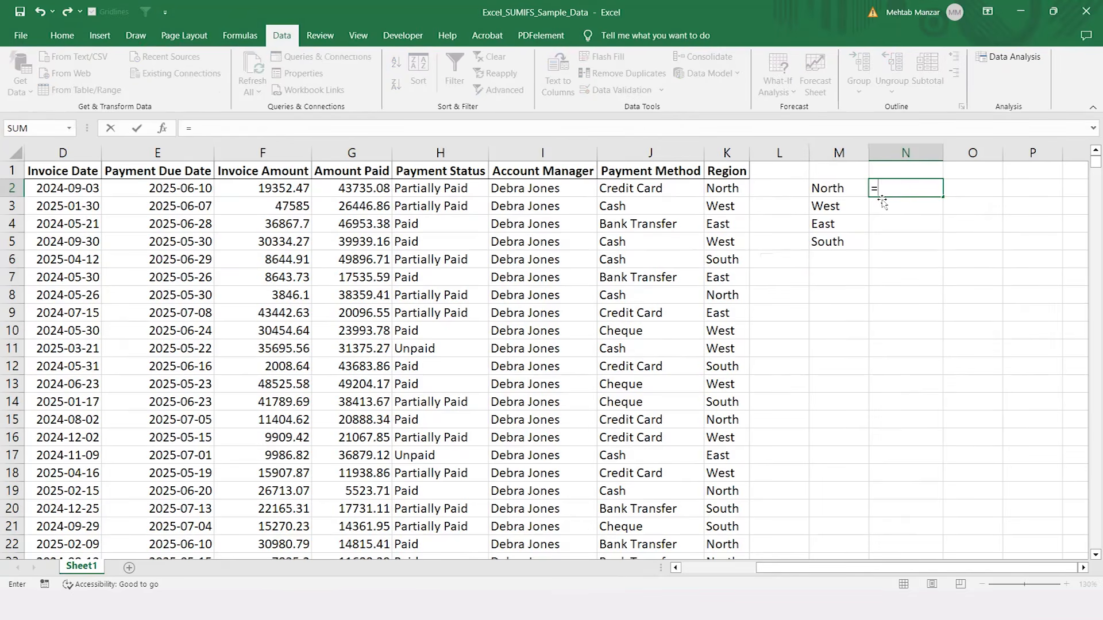
{"action": "key", "text": "Down"}
{"action": "key", "text": "Tab"}
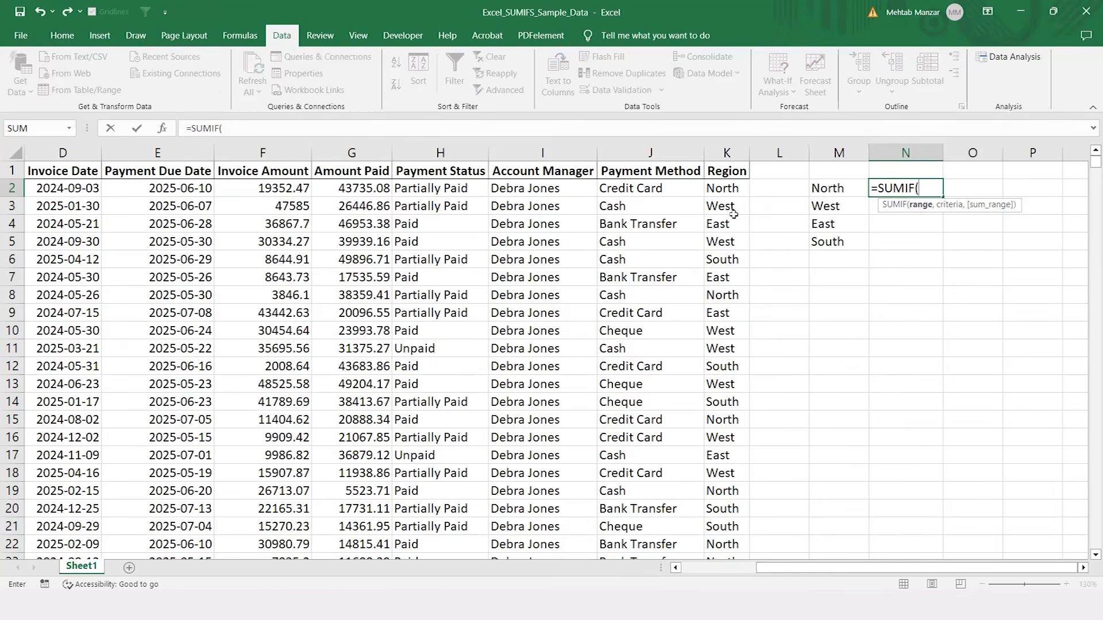
{"action": "left_click", "coordinate": [726, 152]}
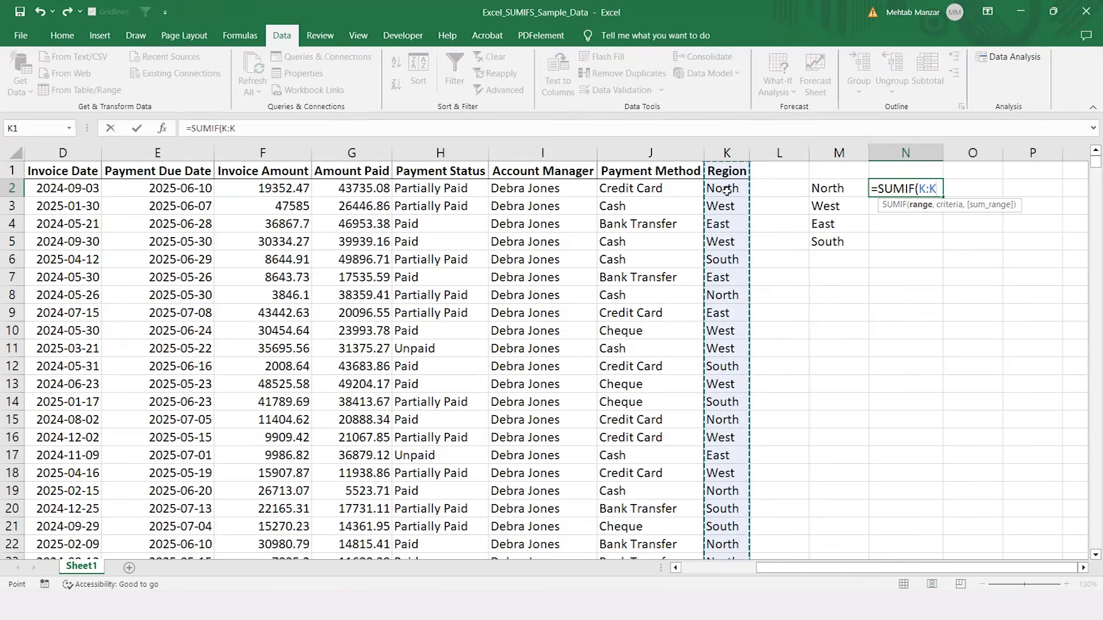
{"action": "left_click", "coordinate": [730, 148]}
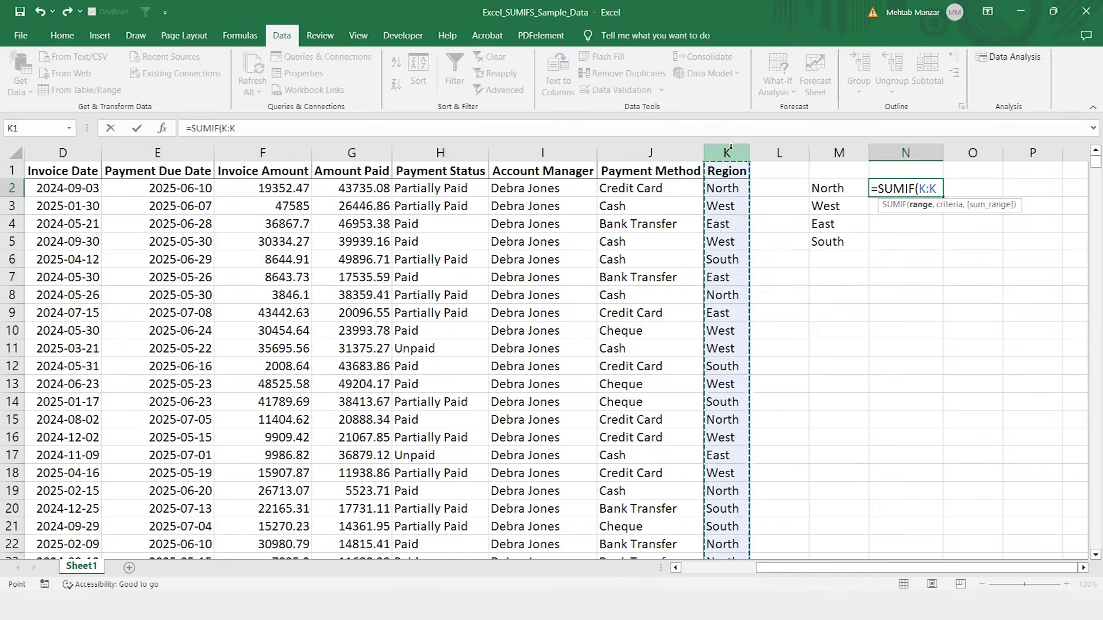
{"action": "type", "text": ","}
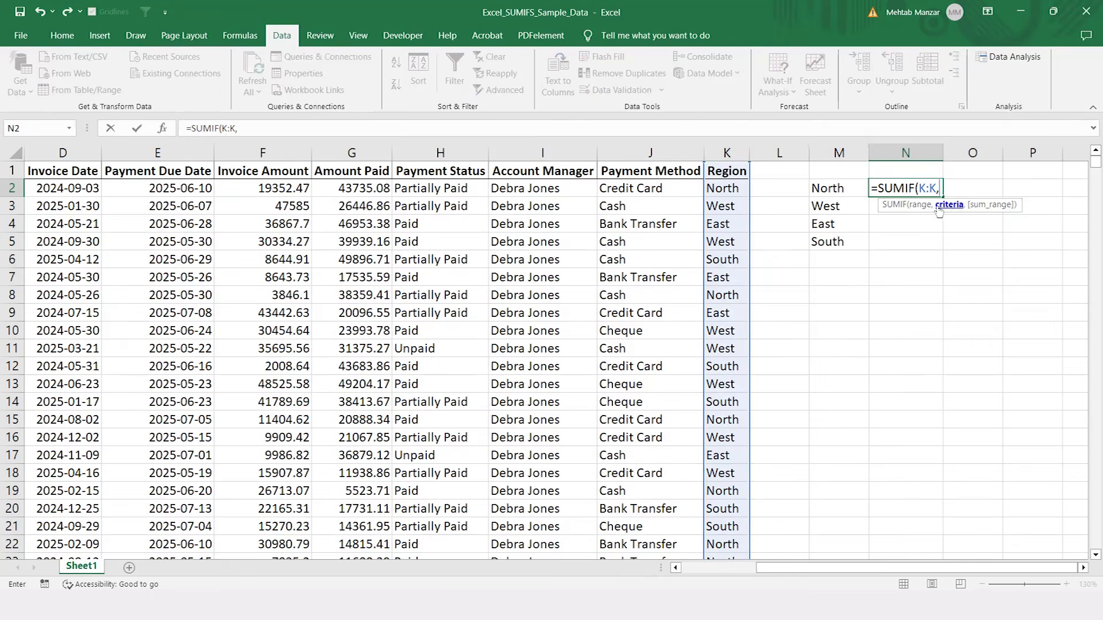
Step: Complete the N2 formula with criteria M2 and sum range F:F (Invoice Amount), and fill it down to N5
{"action": "left_click", "coordinate": [831, 189]}
{"action": "type", "text": ","}
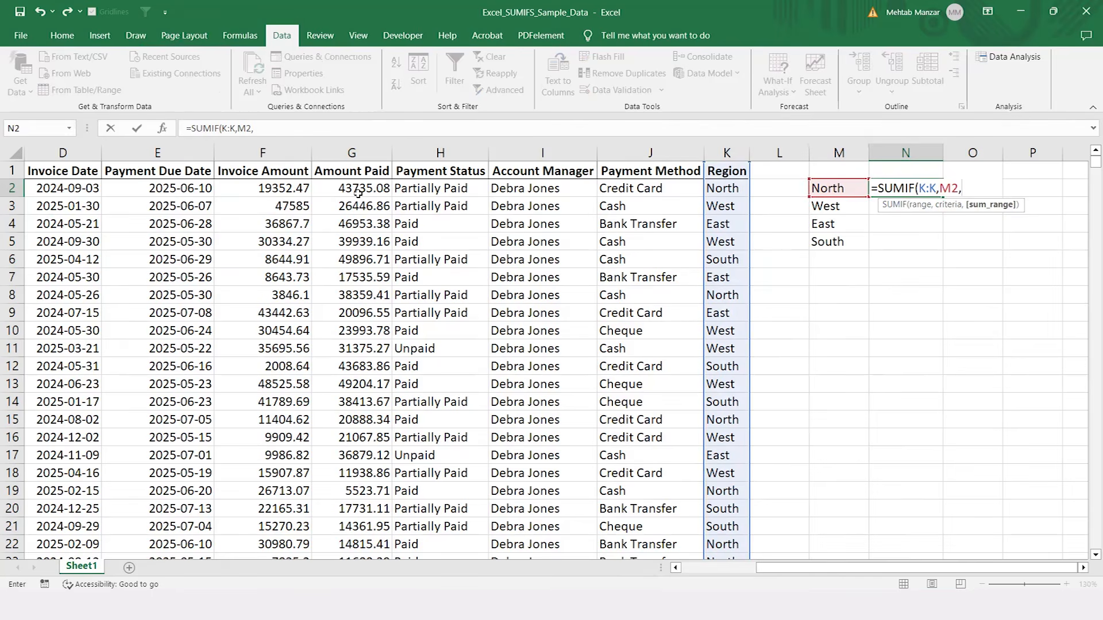
{"action": "left_click", "coordinate": [287, 150]}
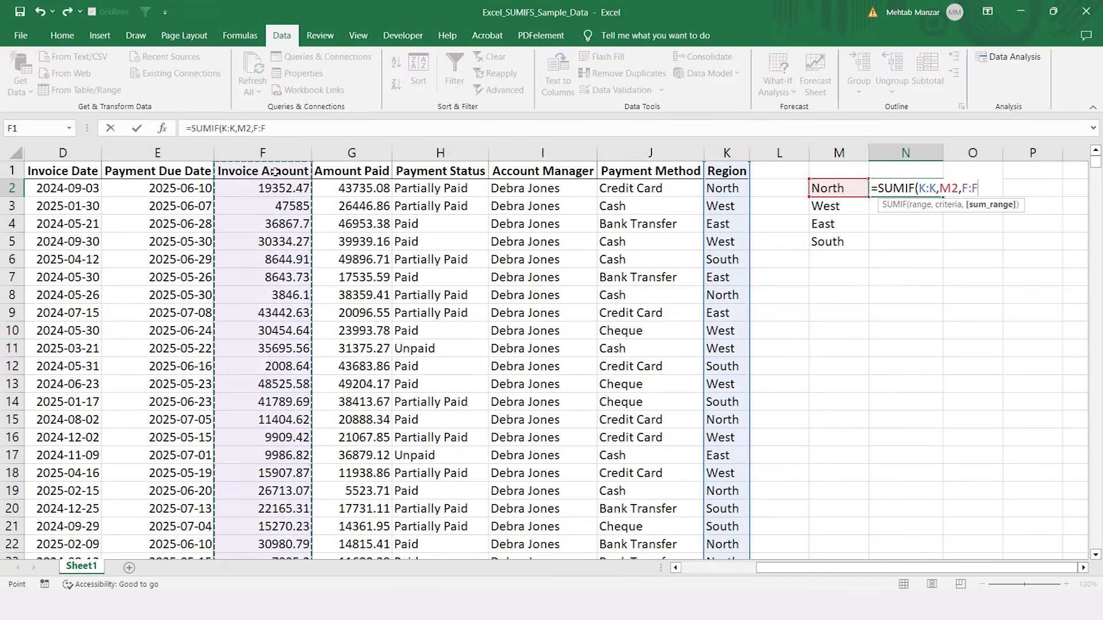
{"action": "type", "text": ")"}
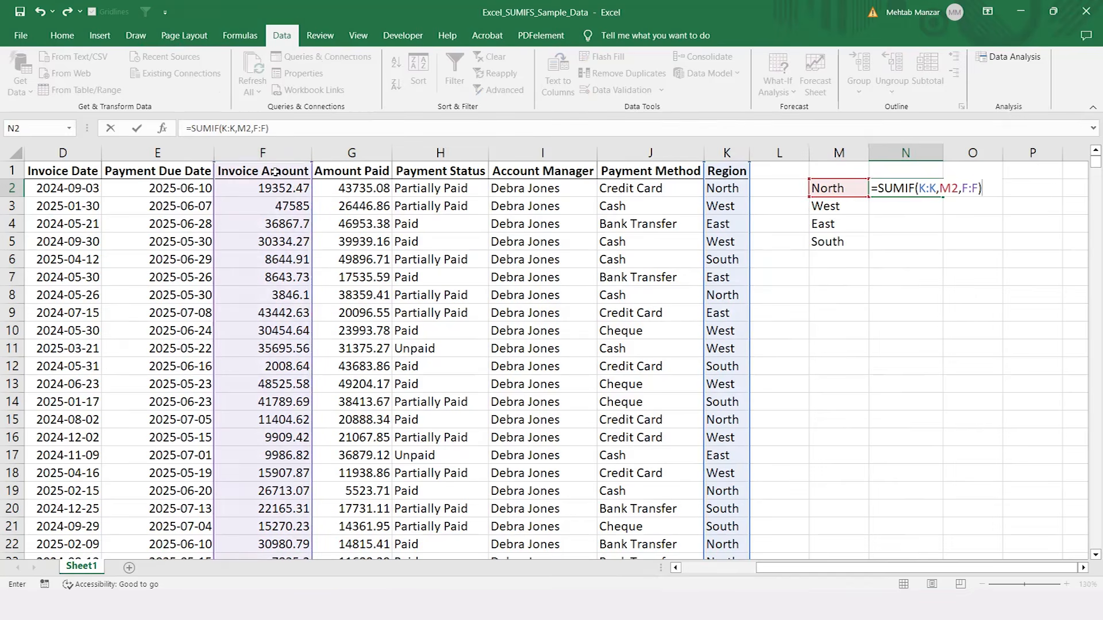
{"action": "key", "text": "Return"}
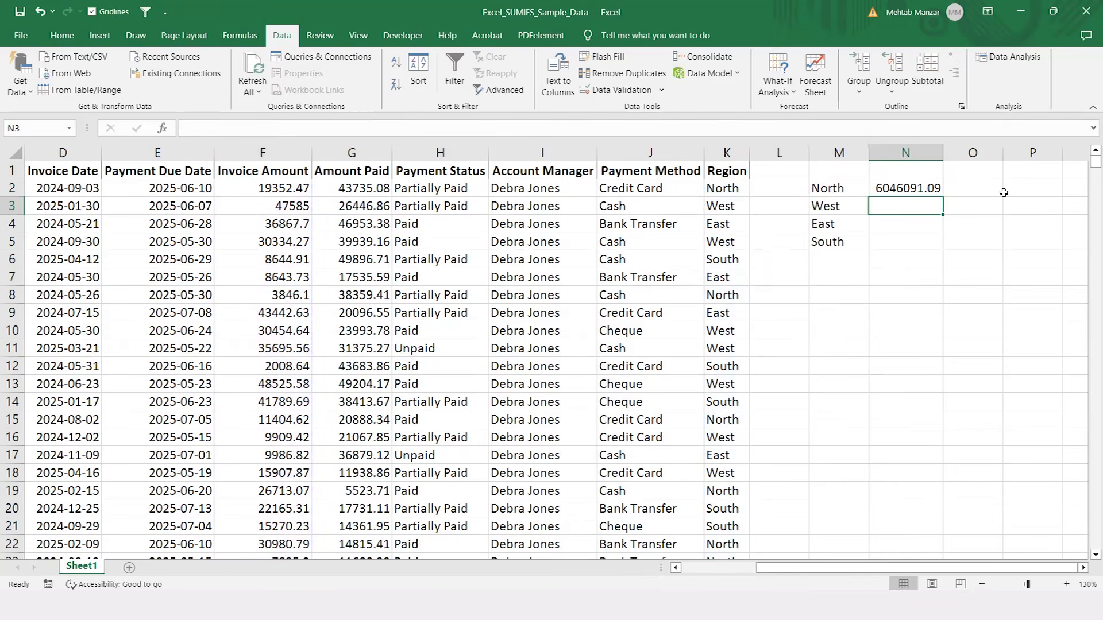
{"action": "left_click", "coordinate": [924, 189]}
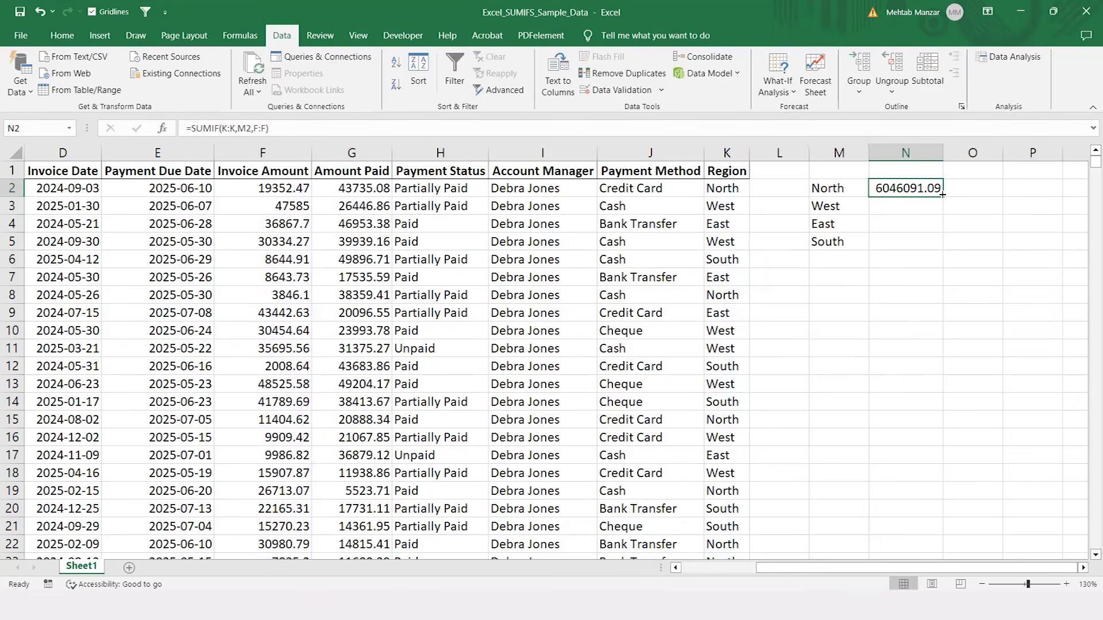
{"action": "double_click", "coordinate": [942, 195]}
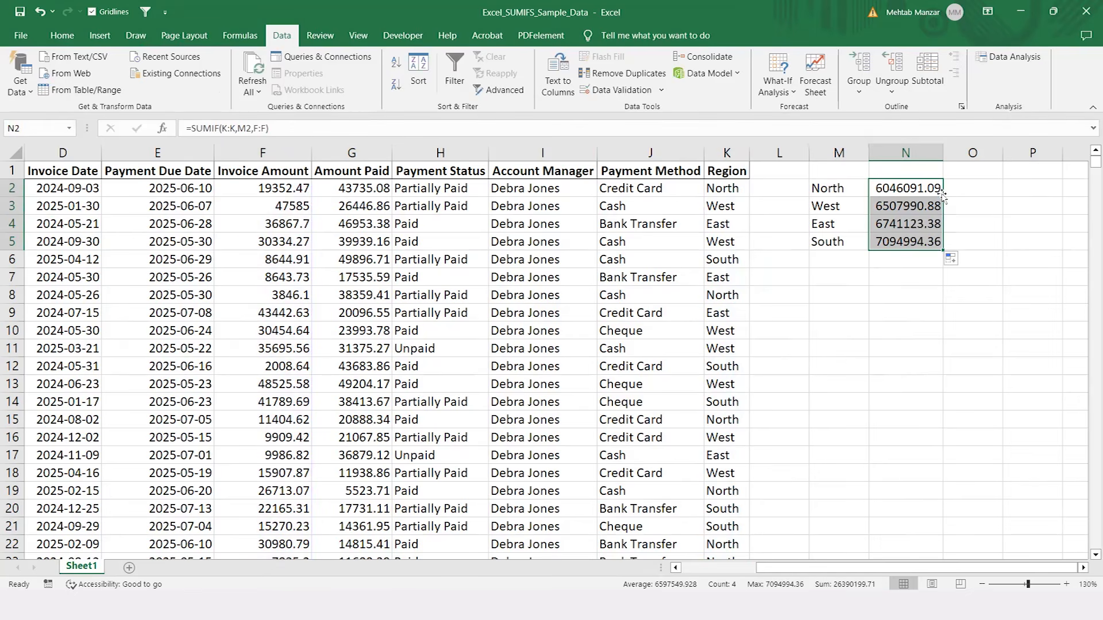
Step: Add up the four regional totals N2:N5 with a SUM formula in N6
{"action": "left_click", "coordinate": [905, 263]}
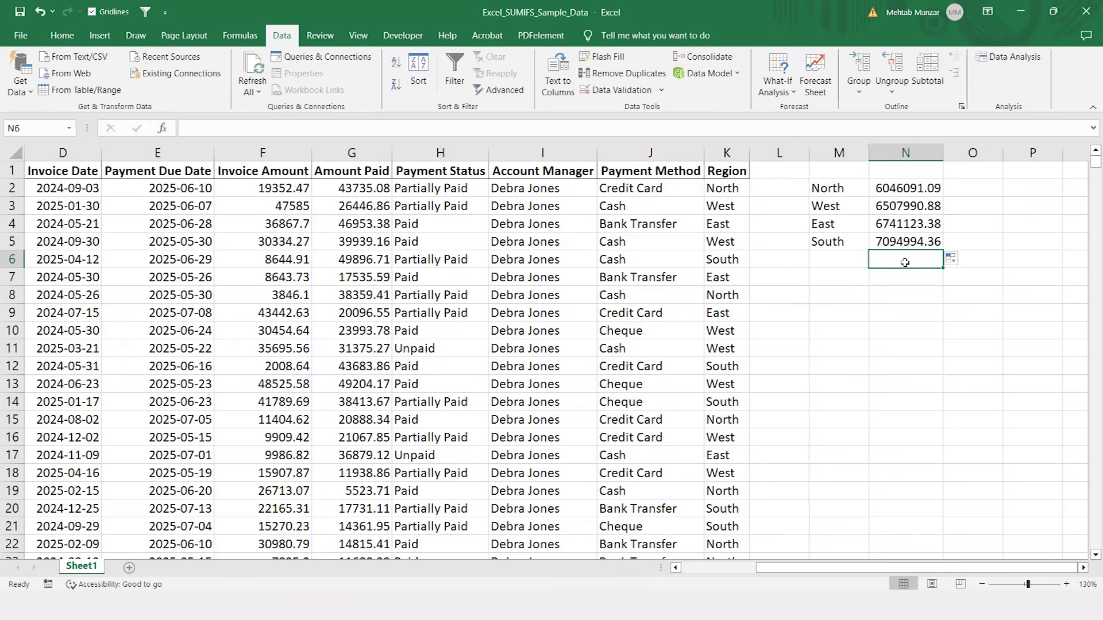
{"action": "key", "text": "alt+equal"}
{"action": "key", "text": "Return"}
{"action": "left_click", "coordinate": [906, 263]}
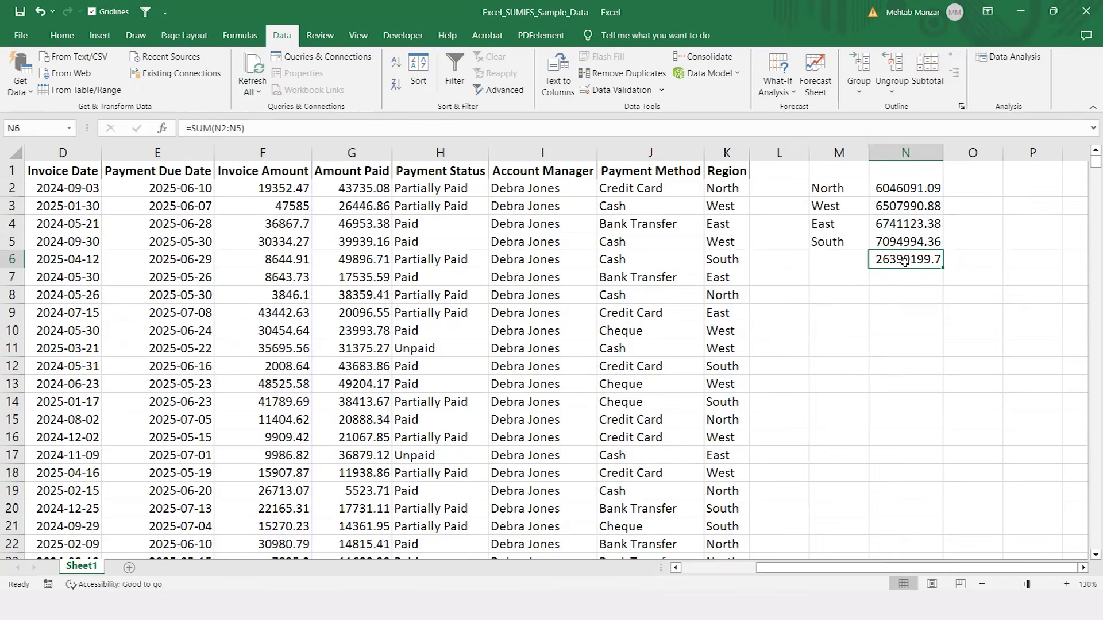
Step: Format N2:N6 with the comma number style and no decimal places
{"action": "key", "text": "Up"}
{"action": "key", "text": "Up"}
{"action": "key", "text": "Up"}
{"action": "key", "text": "Up"}
{"action": "key", "text": "ctrl+shift+Down"}
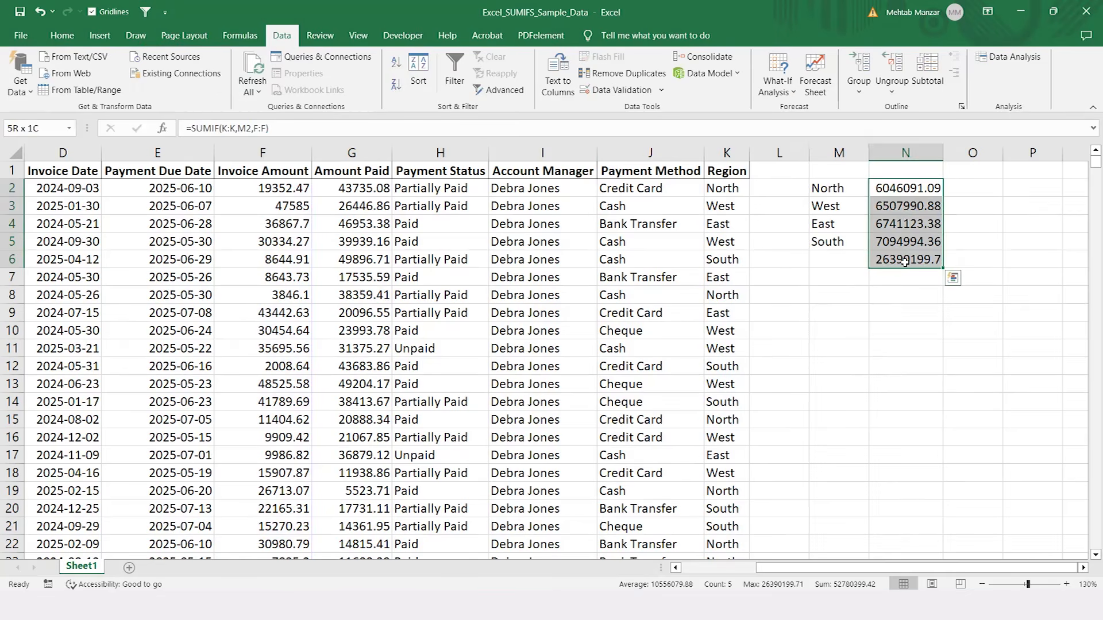
{"action": "left_click", "coordinate": [62, 35]}
{"action": "left_click", "coordinate": [543, 84]}
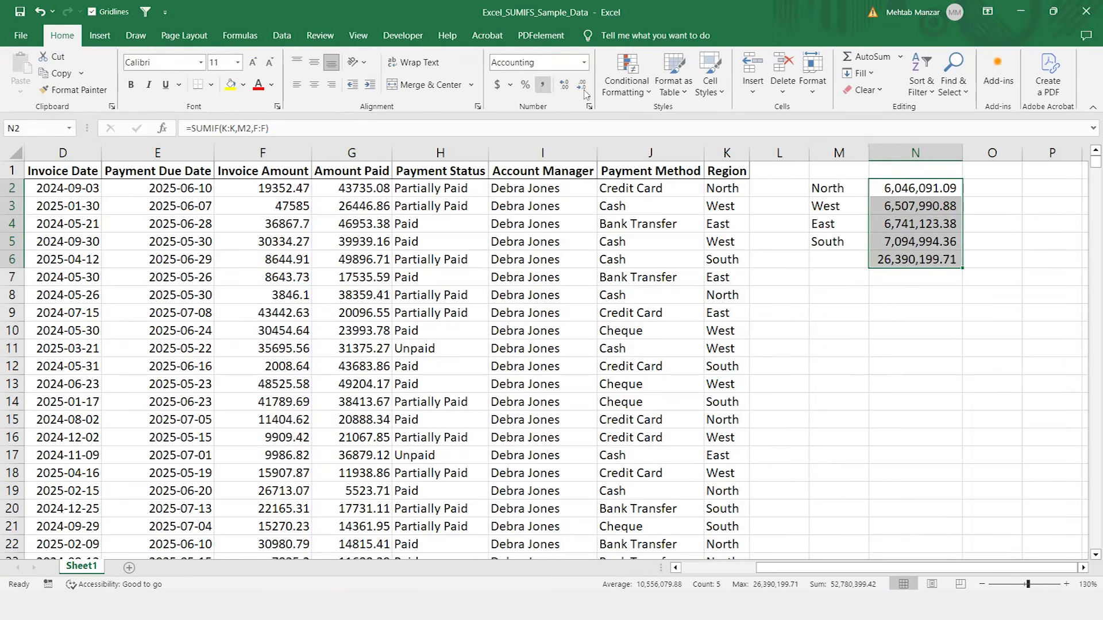
{"action": "left_click", "coordinate": [582, 86]}
{"action": "left_click", "coordinate": [582, 86]}
{"action": "key", "text": "Down"}
{"action": "key", "text": "Down"}
{"action": "key", "text": "Down"}
{"action": "key", "text": "Down"}
{"action": "key", "text": "Down"}
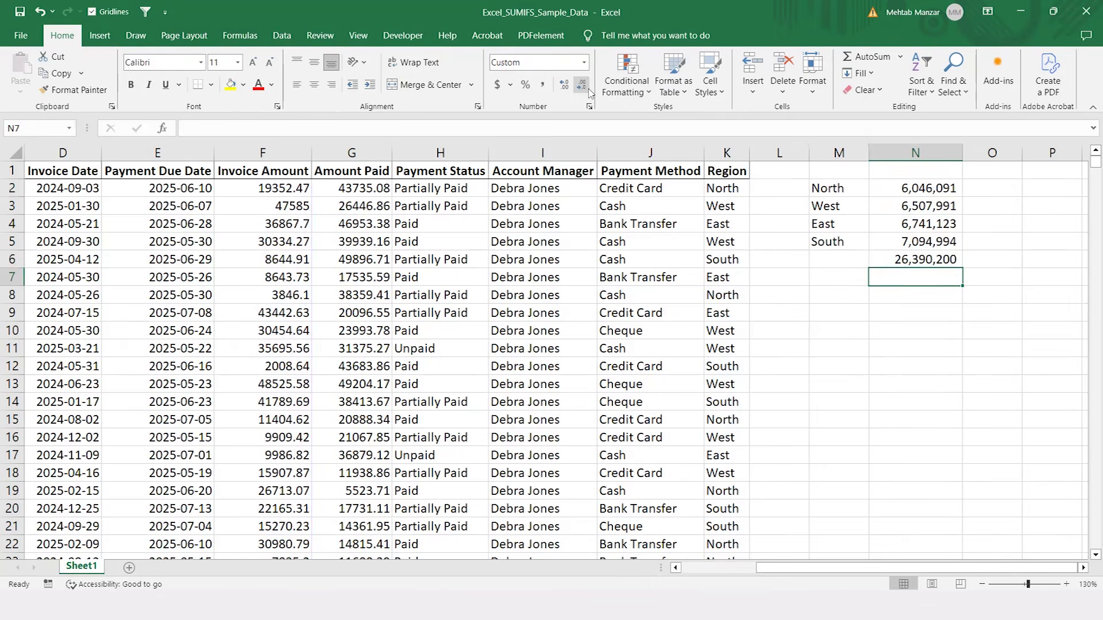
{"action": "key", "text": "Up"}
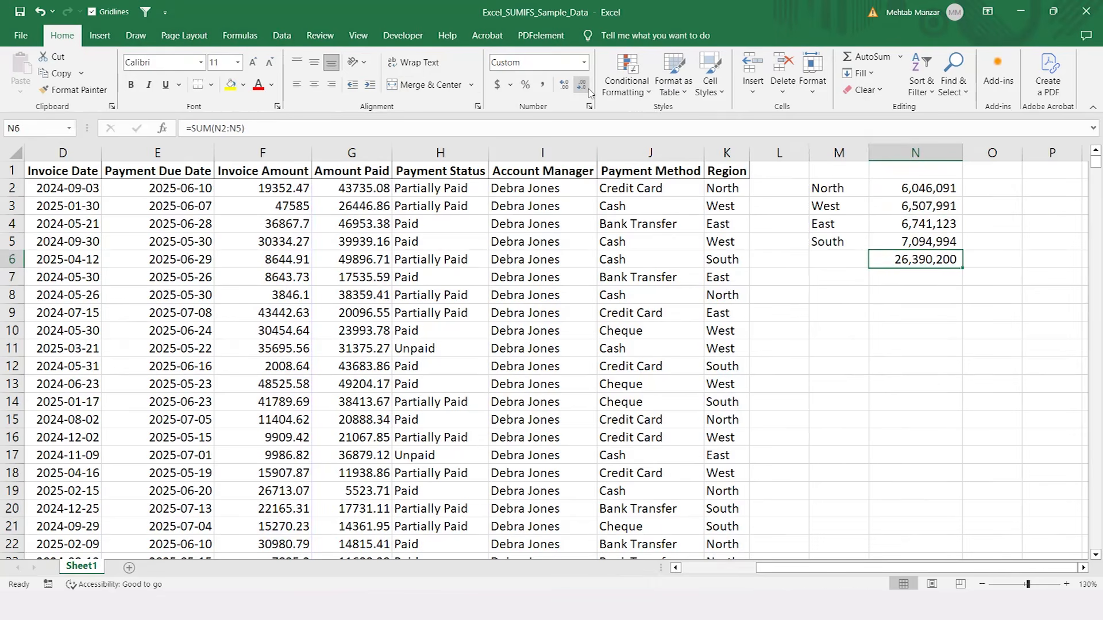
Step: Sum the whole Invoice Amount column in F1052, directly below the last data row
{"action": "key", "text": "Left"}
{"action": "key", "text": "Left"}
{"action": "key", "text": "Left"}
{"action": "key", "text": "Left"}
{"action": "key", "text": "Left"}
{"action": "key", "text": "Left"}
{"action": "key", "text": "Left"}
{"action": "key", "text": "Left"}
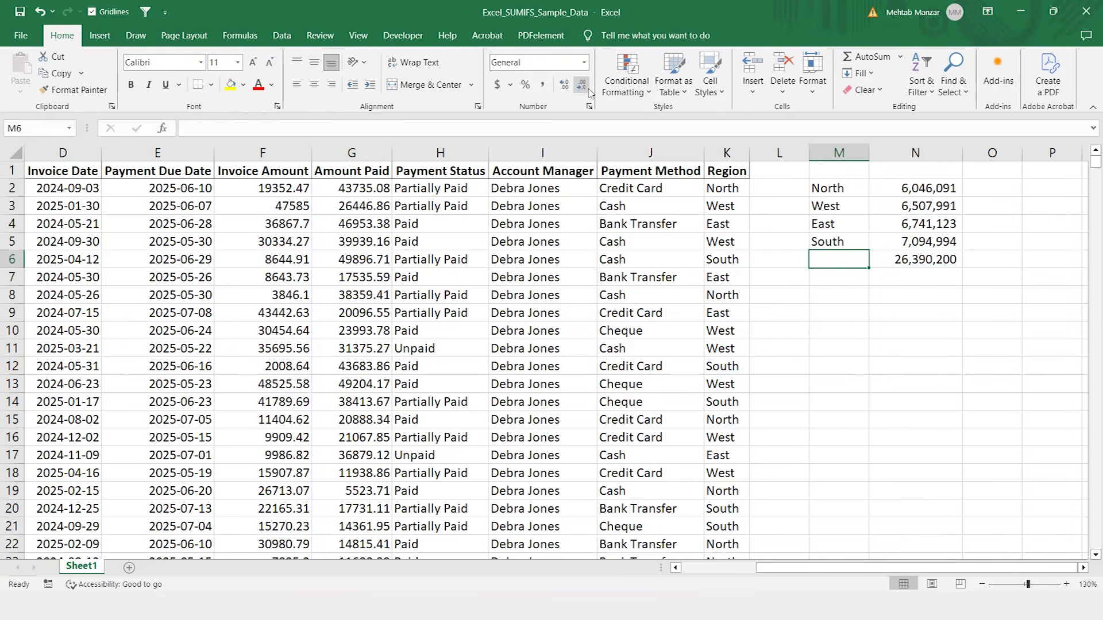
{"action": "key", "text": "ctrl+Down"}
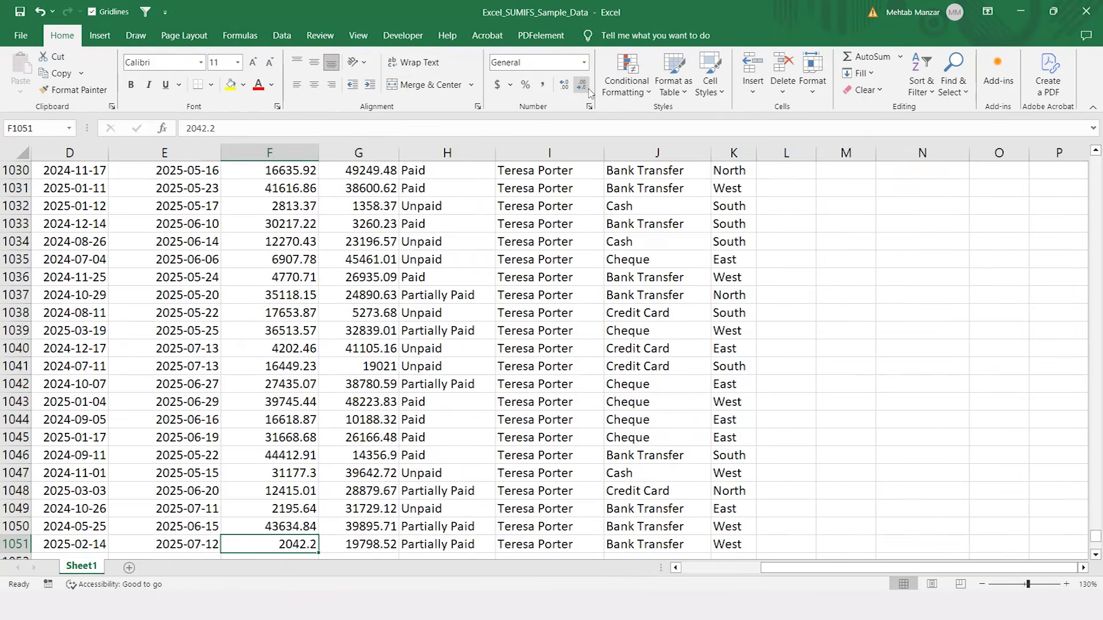
{"action": "key", "text": "Down"}
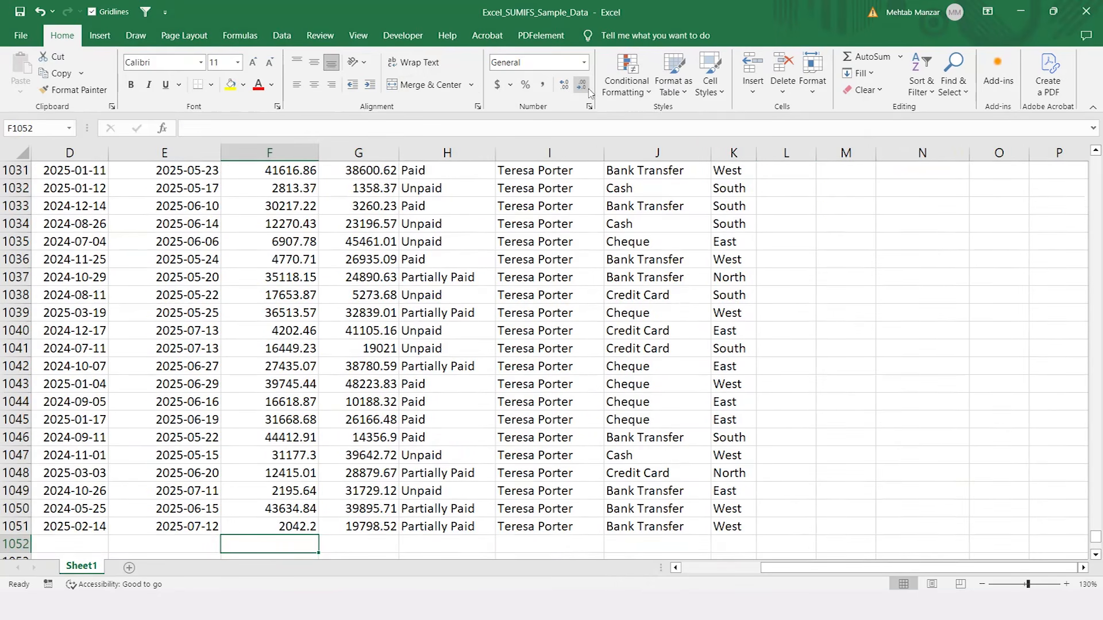
{"action": "key", "text": "alt+equal"}
{"action": "key", "text": "Return"}
{"action": "key", "text": "Up"}
{"action": "key", "text": "Up"}
{"action": "key", "text": "Down"}
{"action": "key", "text": "Up"}
Step: Enter a check formula in N7 that subtracts the Invoice Amount column total in F1052 from N6
{"action": "key", "text": "ctrl+Up"}
{"action": "key", "text": "Down"}
{"action": "key", "text": "Down"}
{"action": "key", "text": "Down"}
{"action": "key", "text": "Right"}
{"action": "key", "text": "Right"}
{"action": "key", "text": "Right"}
{"action": "key", "text": "Right"}
{"action": "key", "text": "Right"}
{"action": "key", "text": "Right"}
{"action": "key", "text": "Right"}
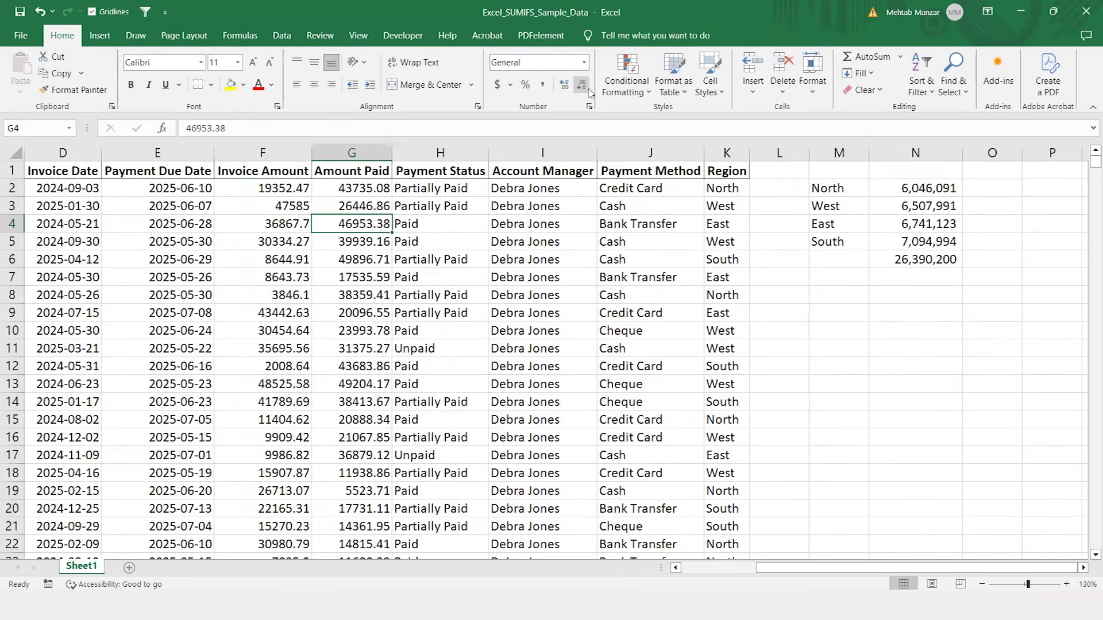
{"action": "key", "text": "Right"}
{"action": "key", "text": "Down"}
{"action": "key", "text": "Down"}
{"action": "key", "text": "Down"}
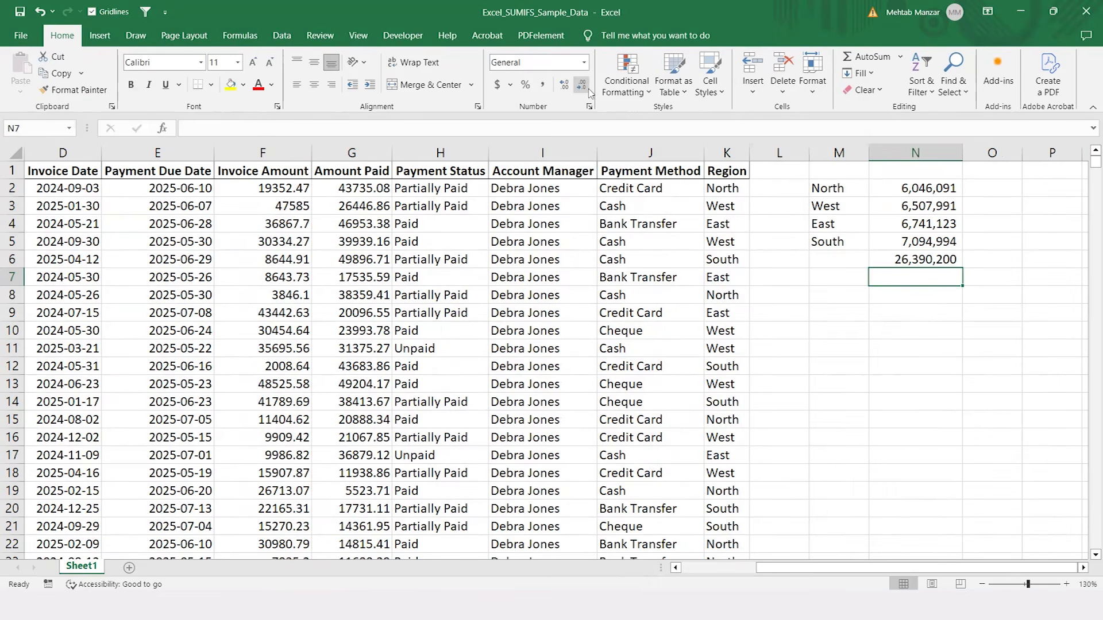
{"action": "type", "text": "="}
{"action": "key", "text": "Up"}
{"action": "type", "text": "-"}
{"action": "key", "text": "Left"}
{"action": "key", "text": "Left"}
{"action": "key", "text": "Left"}
{"action": "key", "text": "Left"}
{"action": "key", "text": "Left"}
{"action": "key", "text": "Left"}
{"action": "key", "text": "Left"}
{"action": "key", "text": "Left"}
{"action": "key", "text": "ctrl+Down"}
{"action": "key", "text": "Return"}
{"action": "key", "text": "Up"}
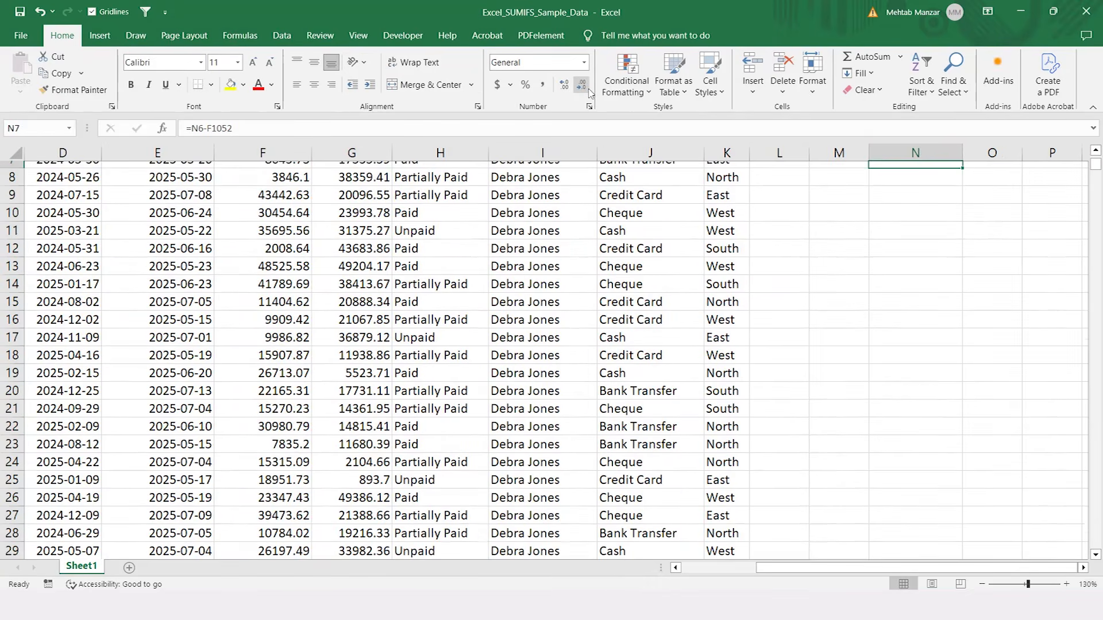
Step: Copy the Invoice Amount header from F1 into N1 above the regional totals
{"action": "key", "text": "ctrl+Up"}
{"action": "key", "text": "ctrl+Up"}
{"action": "key", "text": "Left"}
{"action": "key", "text": "Left"}
{"action": "key", "text": "Left"}
{"action": "key", "text": "Left"}
{"action": "key", "text": "Left"}
{"action": "key", "text": "Left"}
{"action": "key", "text": "Left"}
{"action": "key", "text": "Left"}
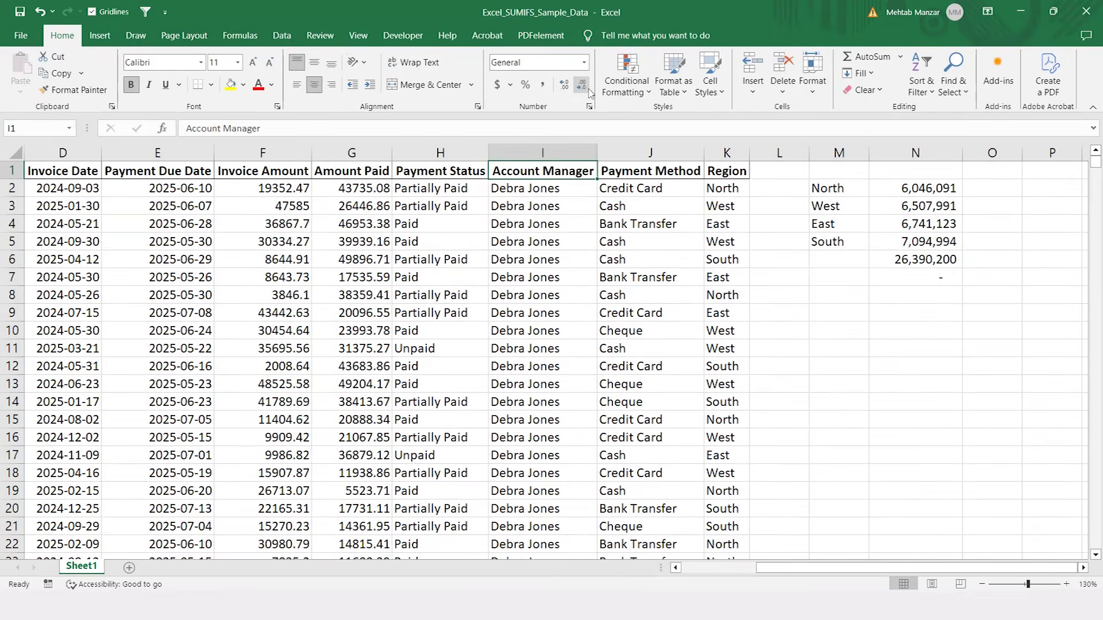
{"action": "key", "text": "ctrl+c"}
{"action": "key", "text": "Right"}
{"action": "key", "text": "Right"}
{"action": "key", "text": "Right"}
{"action": "key", "text": "Right"}
{"action": "key", "text": "Right"}
{"action": "key", "text": "Right"}
{"action": "key", "text": "Right"}
{"action": "key", "text": "Right"}
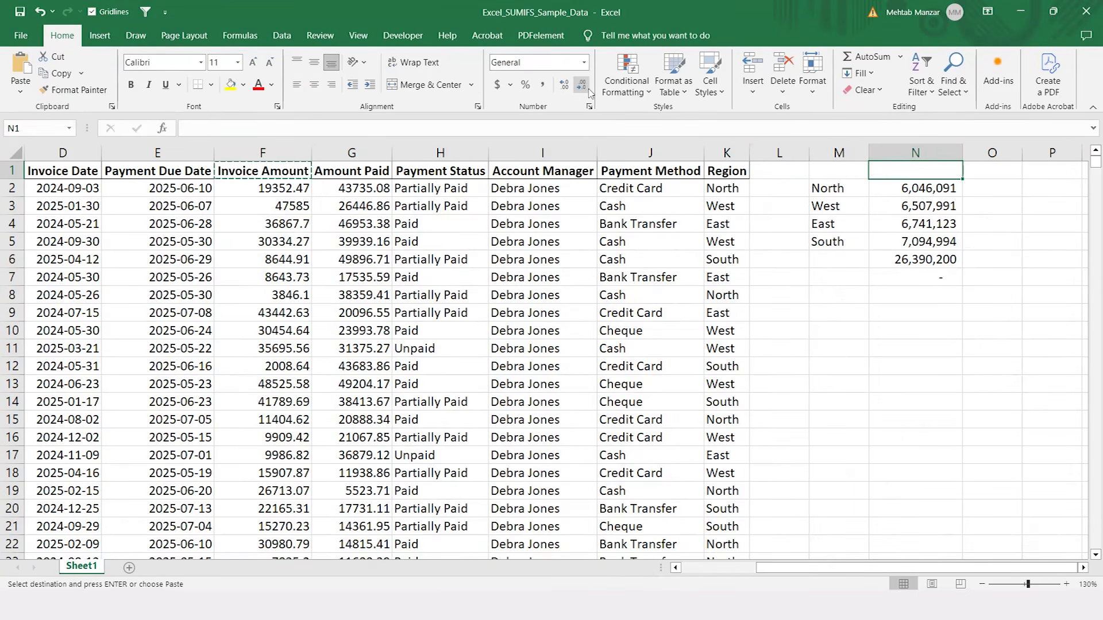
{"action": "key", "text": "ctrl+v"}
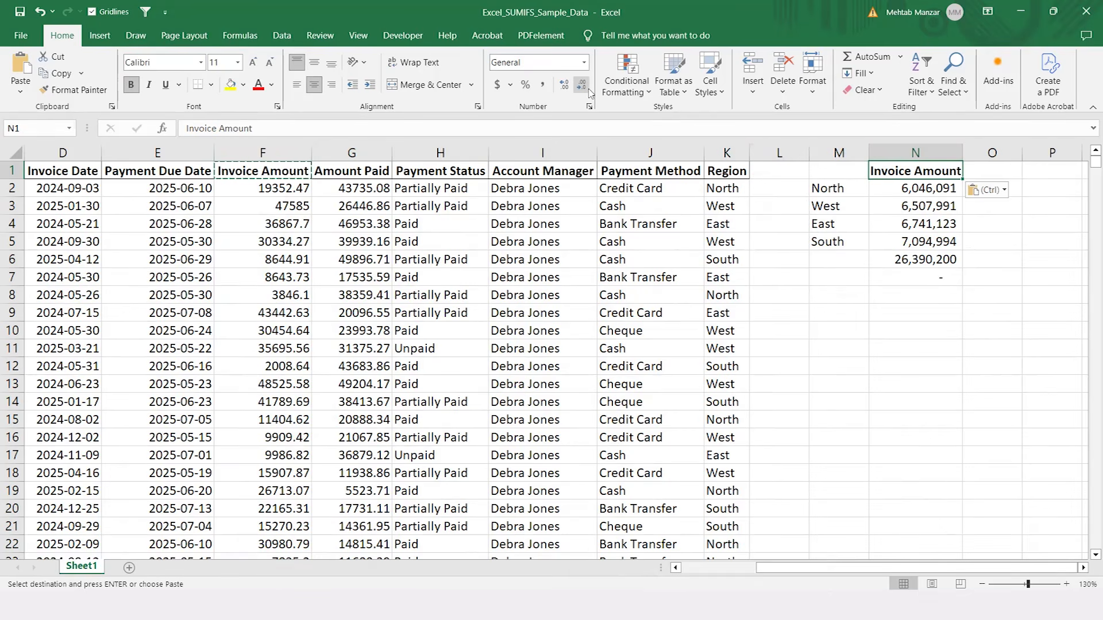
{"action": "key", "text": "Left"}
{"action": "key", "text": "Left"}
{"action": "key", "text": "Left"}
{"action": "key", "text": "Left"}
{"action": "key", "text": "Left"}
{"action": "key", "text": "Left"}
{"action": "key", "text": "Left"}
{"action": "key", "text": "Right"}
{"action": "key", "text": "Right"}
{"action": "key", "text": "Right"}
{"action": "key", "text": "Right"}
{"action": "key", "text": "Right"}
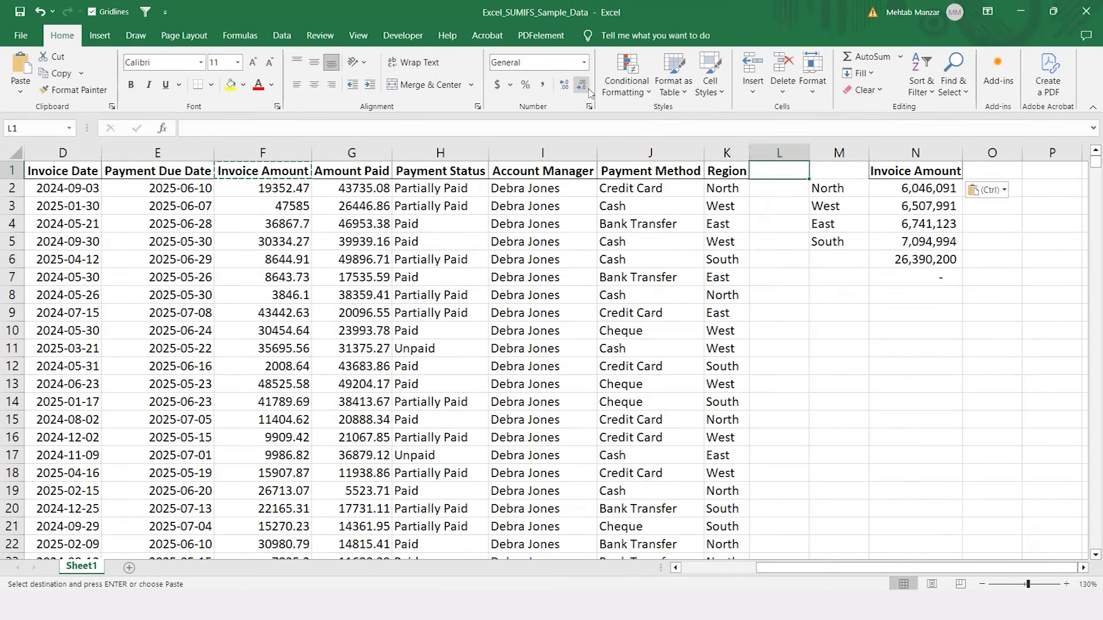
{"action": "key", "text": "Right"}
{"action": "key", "text": "Right"}
{"action": "key", "text": "Right"}
{"action": "key", "text": "Down"}
{"action": "key", "text": "Down"}
{"action": "key", "text": "Down"}
{"action": "key", "text": "Down"}
{"action": "key", "text": "Down"}
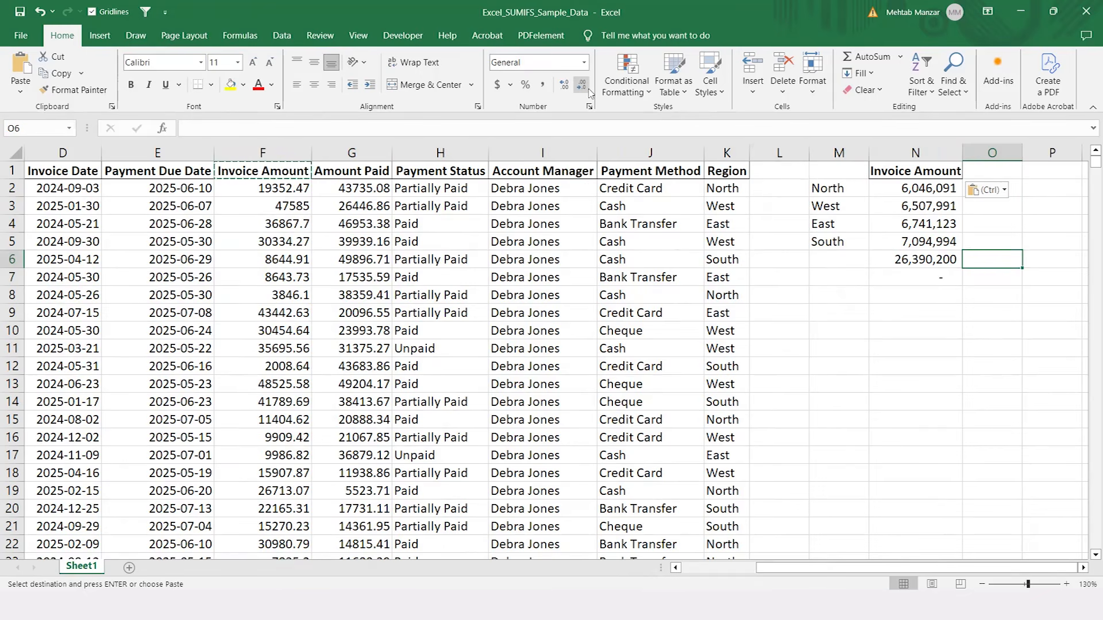
Step: Add data validation to M9 that allows a List with the region names in M2:M5 as its source
{"action": "key", "text": "Left"}
{"action": "key", "text": "Left"}
{"action": "key", "text": "Down"}
{"action": "key", "text": "Down"}
{"action": "key", "text": "Down"}
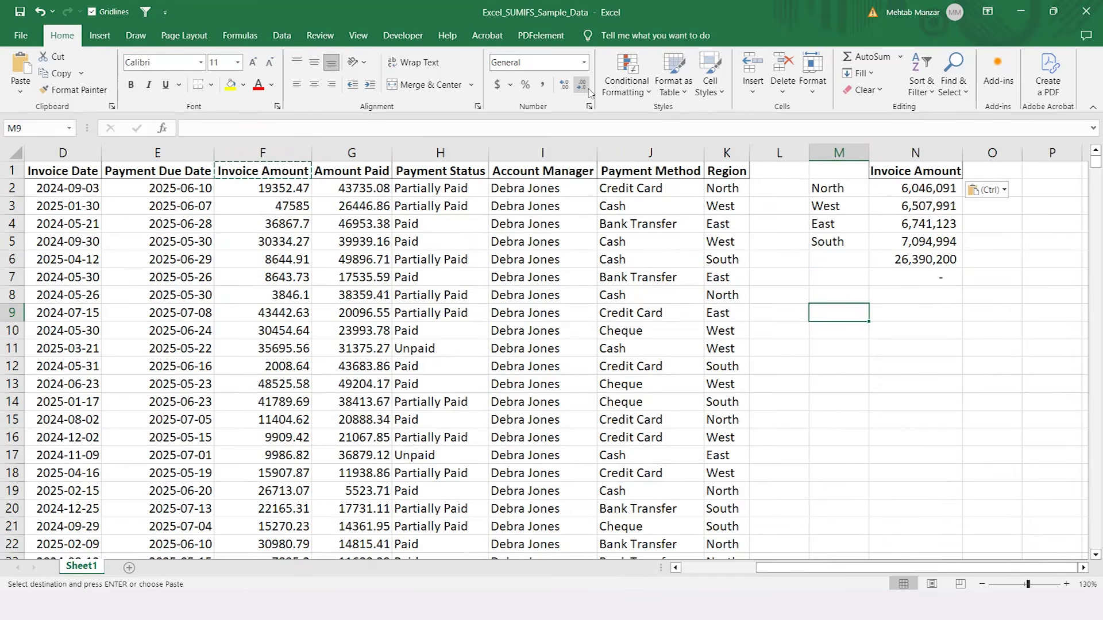
{"action": "left_click", "coordinate": [270, 39]}
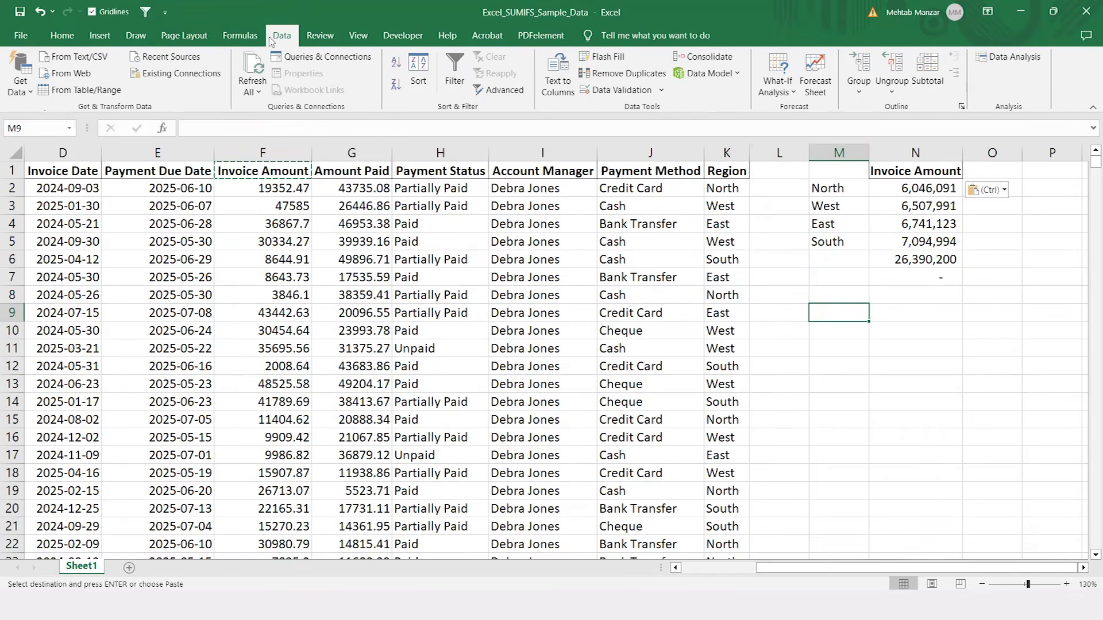
{"action": "left_click", "coordinate": [661, 90]}
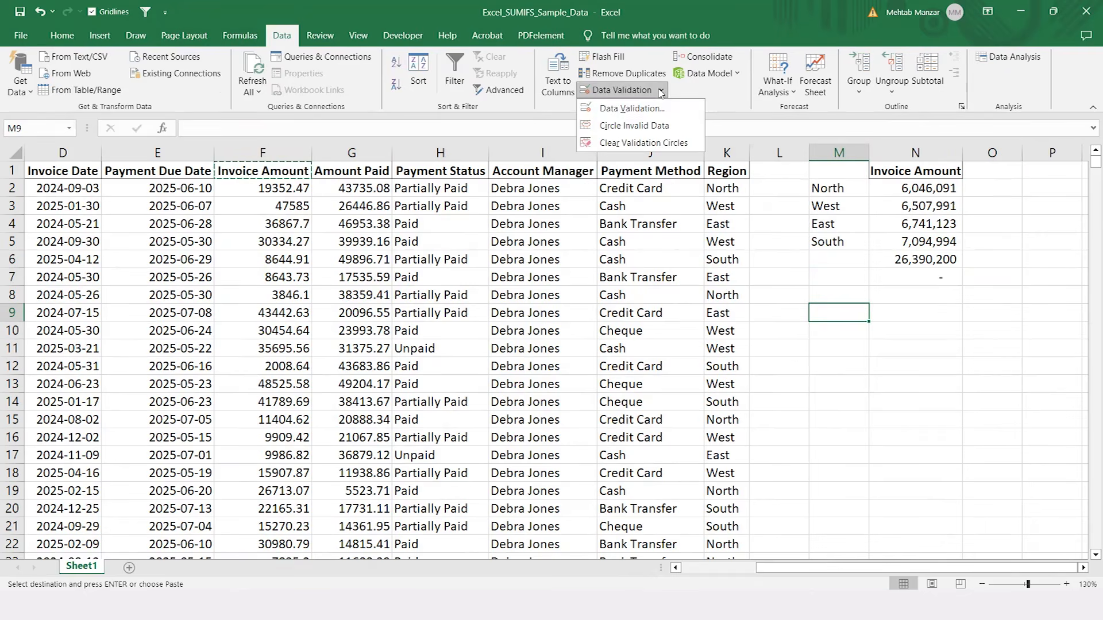
{"action": "left_click", "coordinate": [642, 108]}
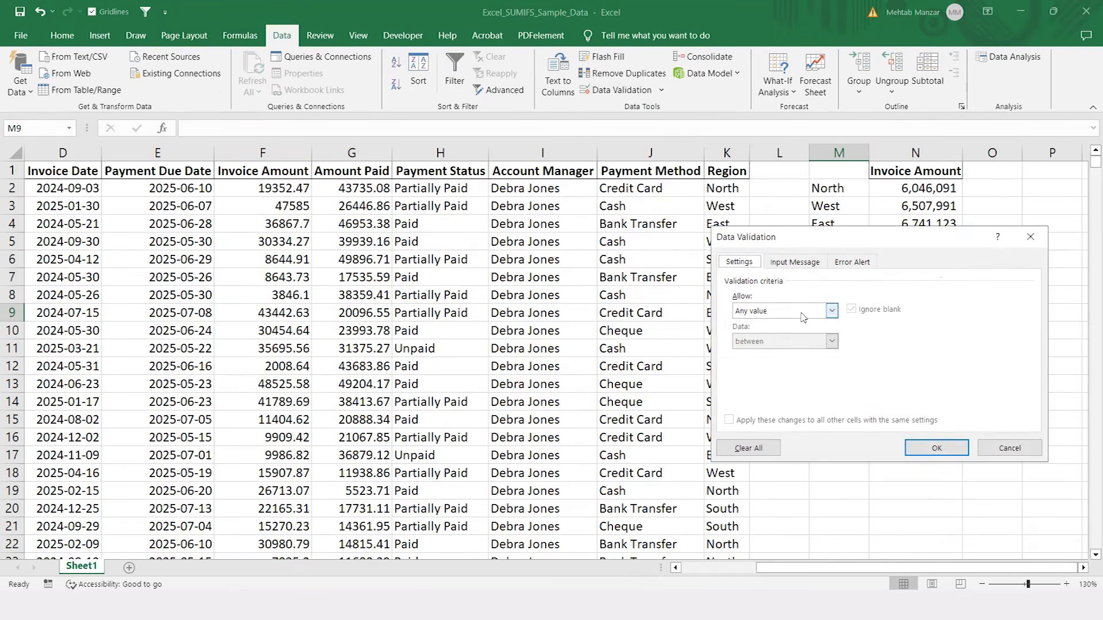
{"action": "left_click", "coordinate": [831, 310]}
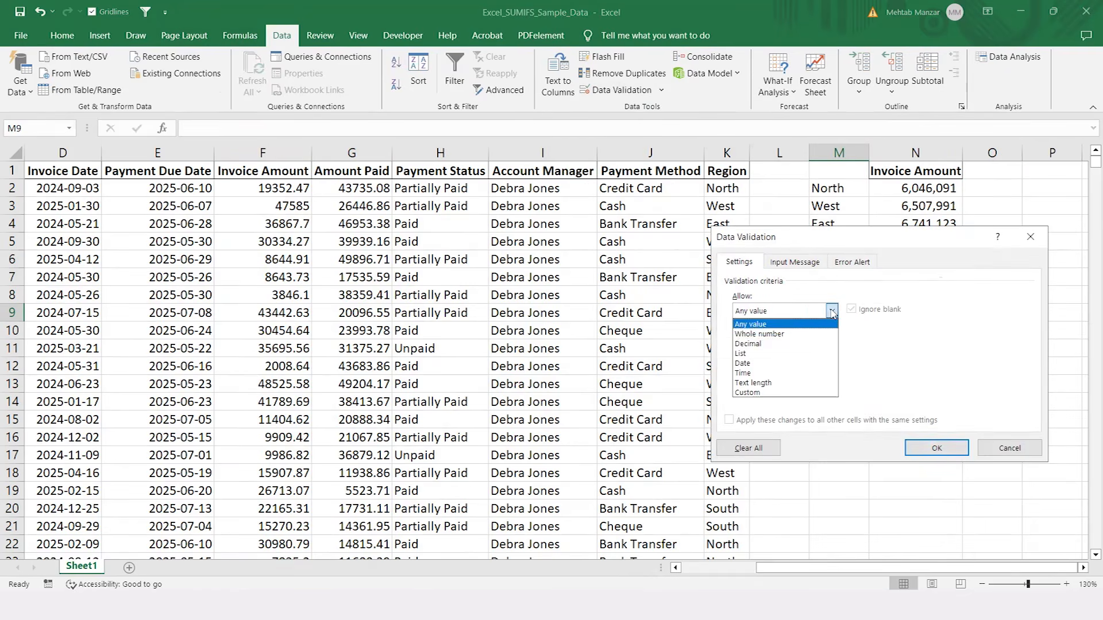
{"action": "left_click", "coordinate": [754, 353]}
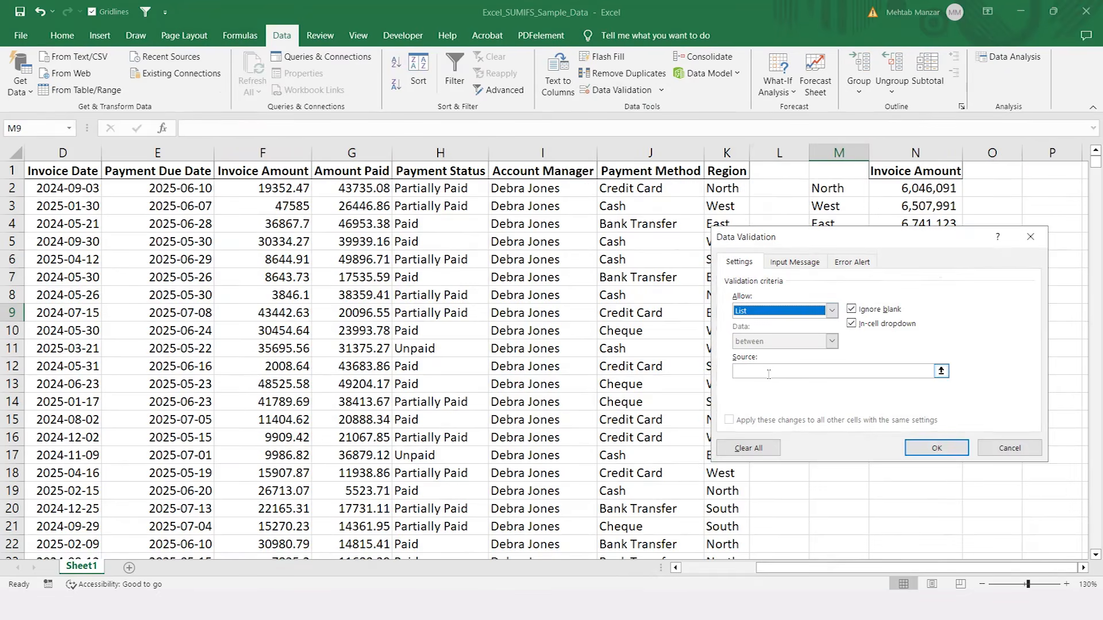
{"action": "left_click", "coordinate": [769, 374]}
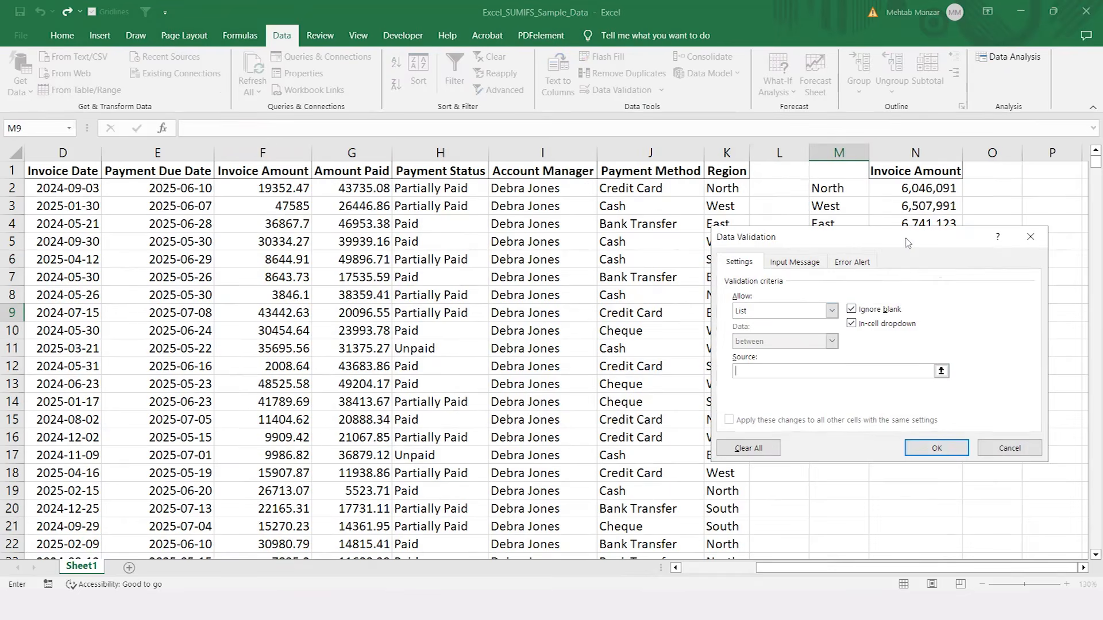
{"action": "left_click", "coordinate": [826, 189]}
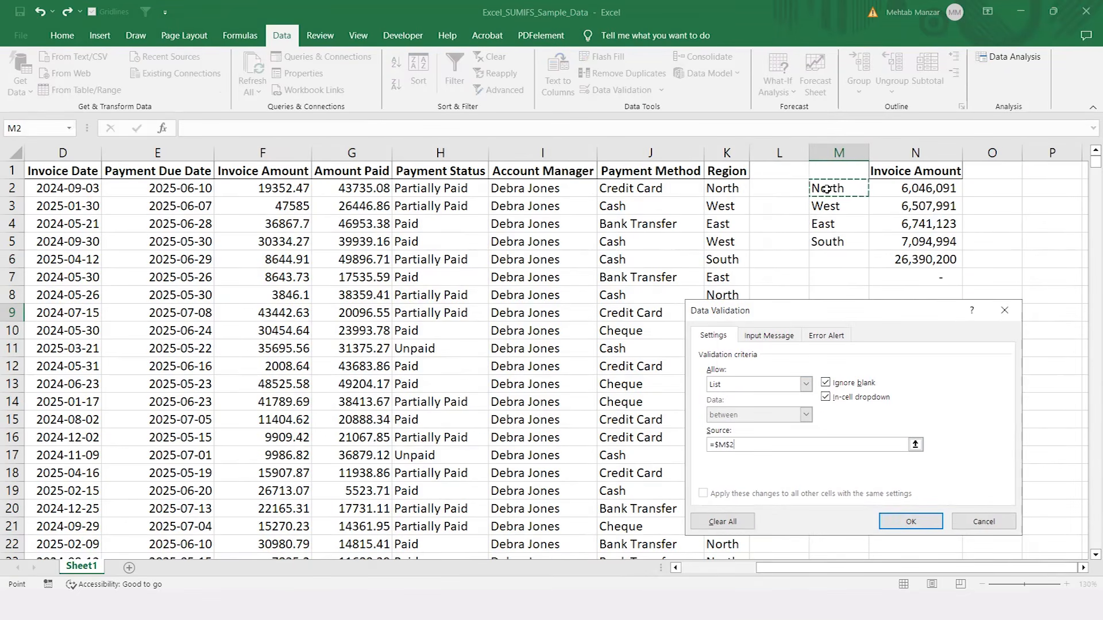
{"action": "key", "text": "ctrl+shift+Down"}
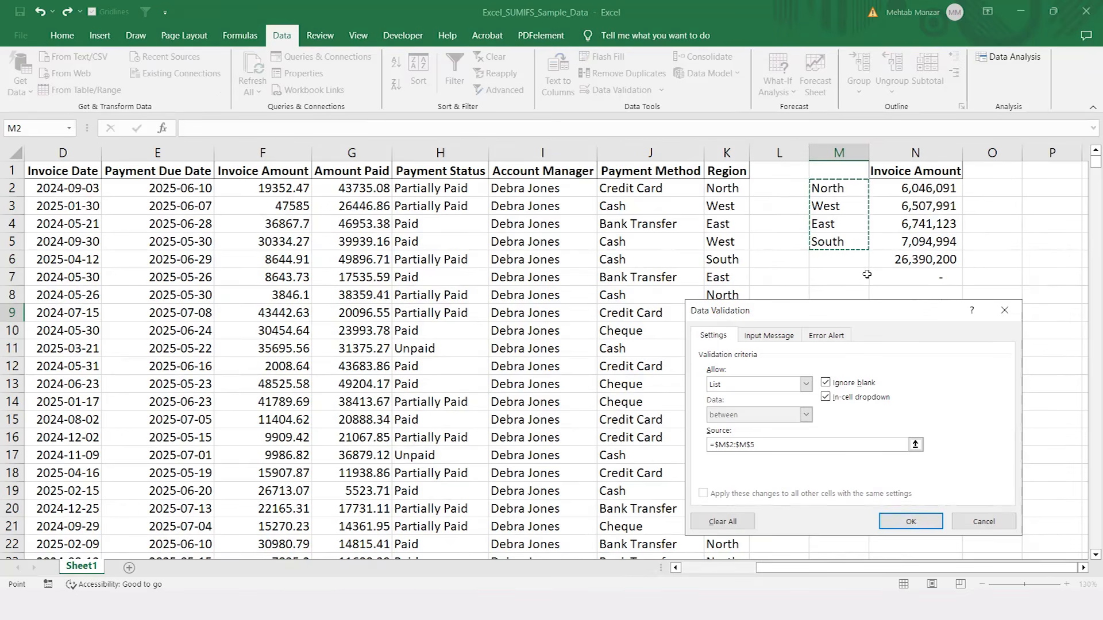
{"action": "left_click", "coordinate": [904, 521]}
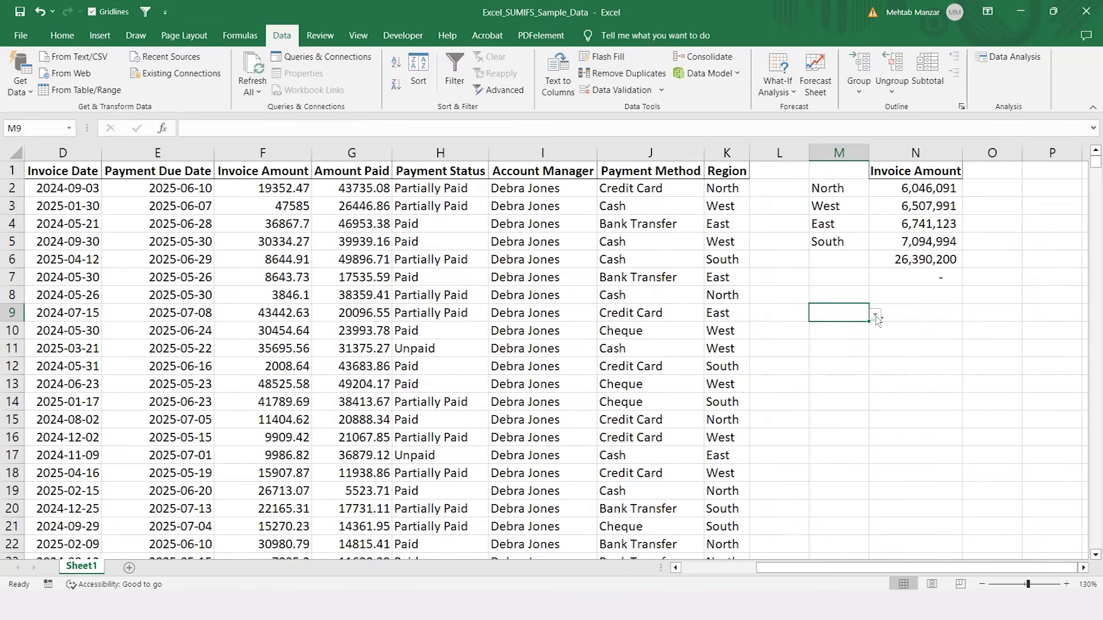
Step: Zoom the sheet in to 145% and choose West from the region drop-down list in M9
{"action": "key", "text": "ctrl+shift+plus"}
{"action": "key", "text": "Escape"}
{"action": "scroll", "coordinate": [877, 317], "scroll_direction": "up", "scroll_amount": 1}
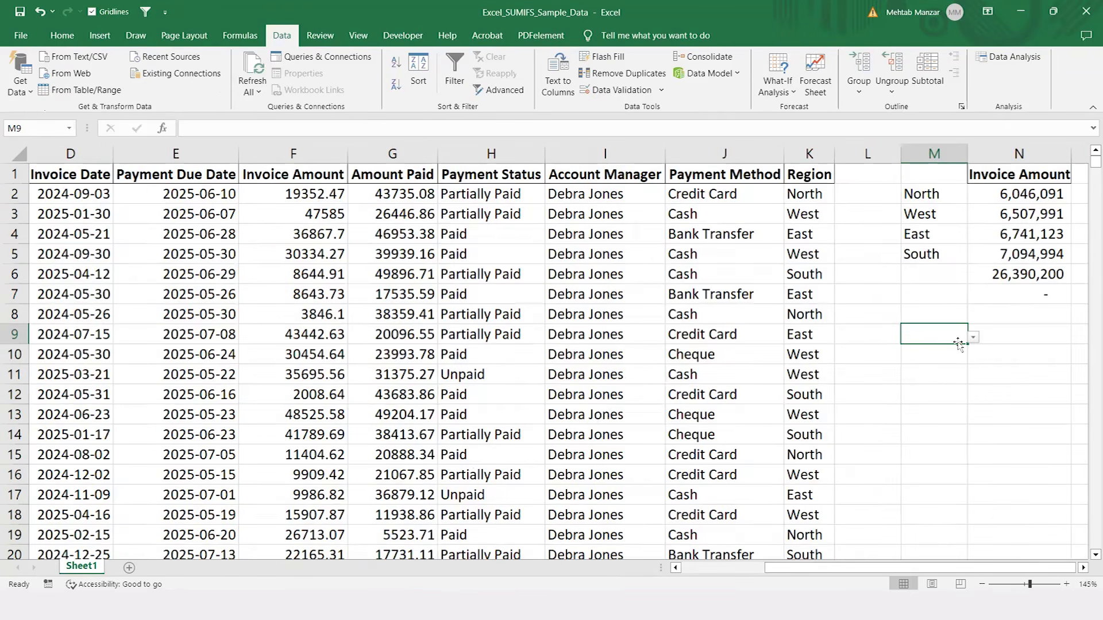
{"action": "key", "text": "alt+Down"}
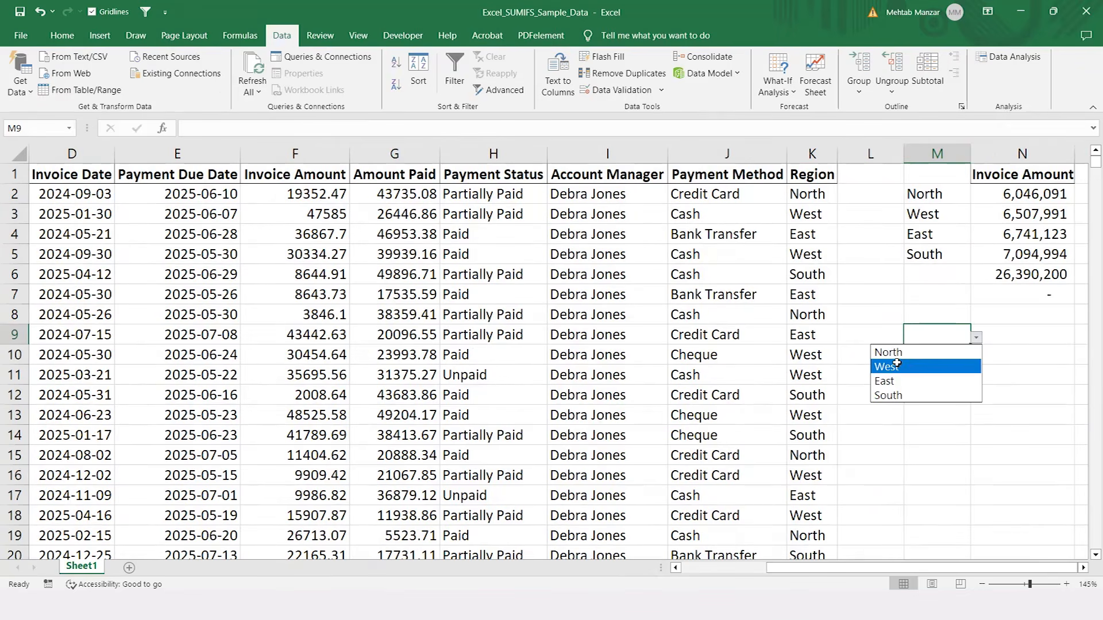
{"action": "left_click", "coordinate": [900, 366]}
Step: Copy M9 with its region drop-down list into M10:M12
{"action": "key", "text": "ctrl+c"}
{"action": "left_click", "coordinate": [943, 353]}
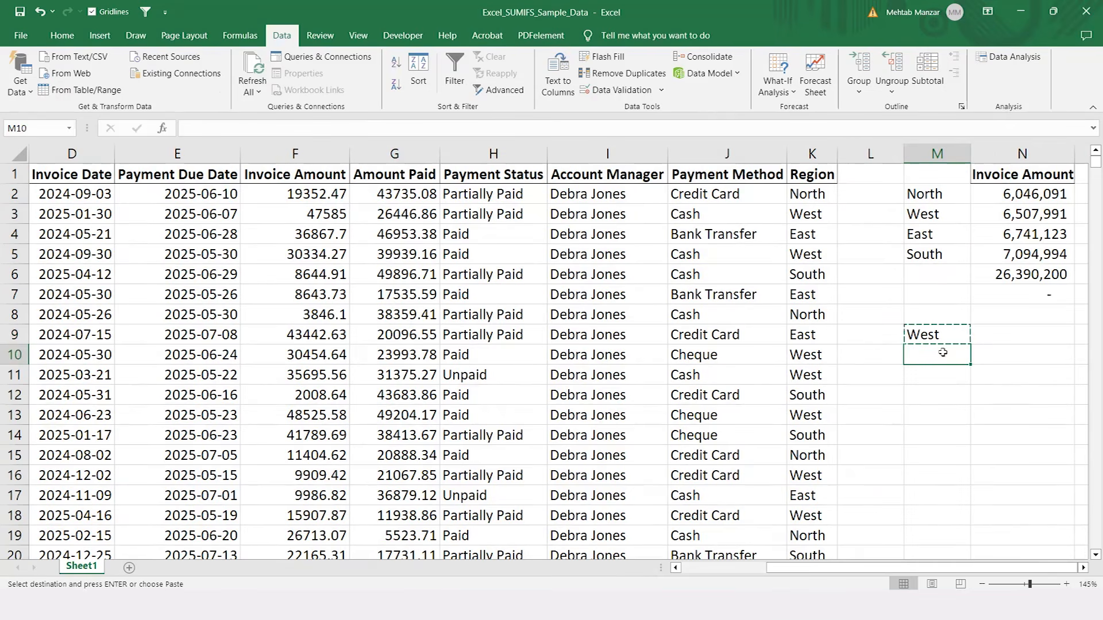
{"action": "key", "text": "shift+Down"}
{"action": "key", "text": "shift+Down"}
{"action": "key", "text": "ctrl+v"}
{"action": "key", "text": "Down"}
{"action": "key", "text": "Down"}
{"action": "key", "text": "Down"}
{"action": "key", "text": "Up"}
{"action": "key", "text": "Up"}
{"action": "key", "text": "Up"}
{"action": "key", "text": "Up"}
{"action": "key", "text": "Down"}
{"action": "key", "text": "Down"}
{"action": "key", "text": "Down"}
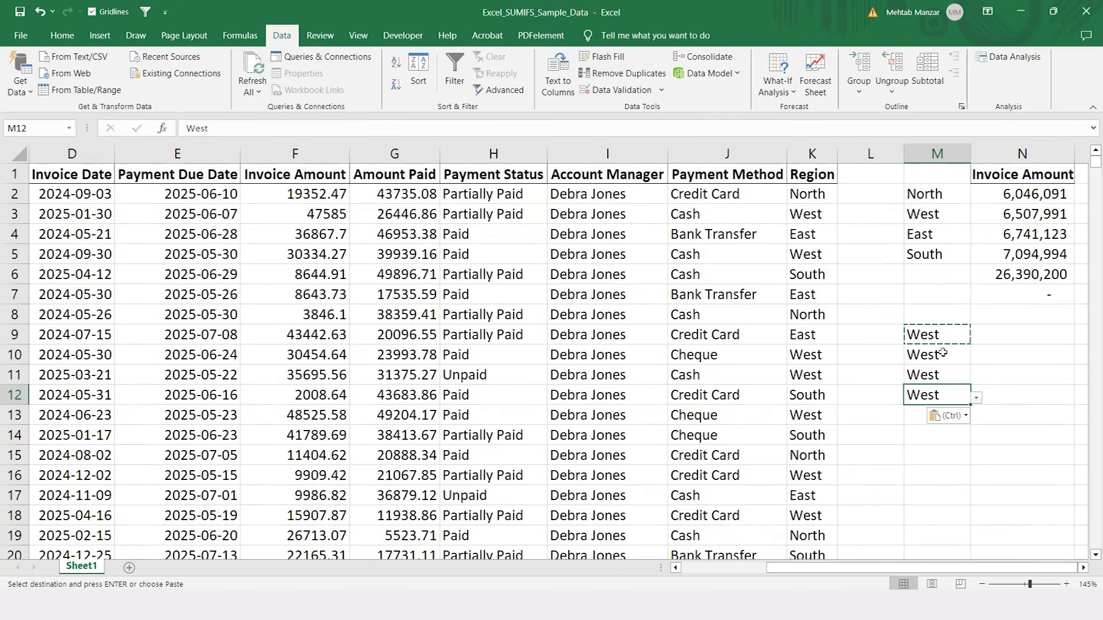
Step: Choose East in M10, South in M11 and North in M12 from their region drop-down lists
{"action": "left_click", "coordinate": [946, 353]}
{"action": "left_click", "coordinate": [976, 358]}
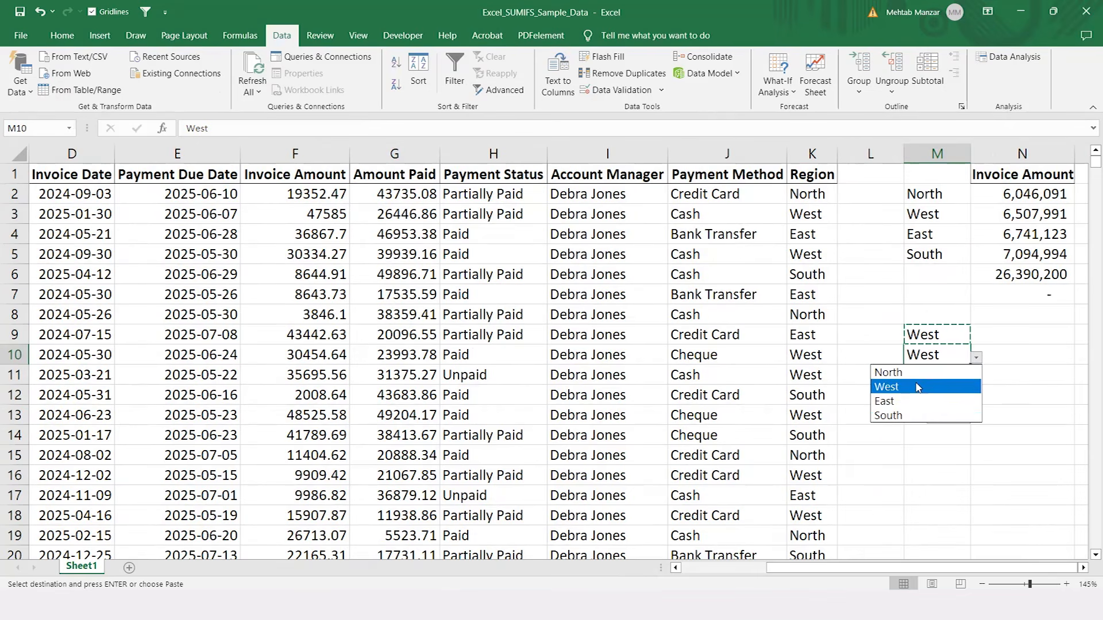
{"action": "left_click", "coordinate": [899, 401]}
{"action": "left_click", "coordinate": [949, 377]}
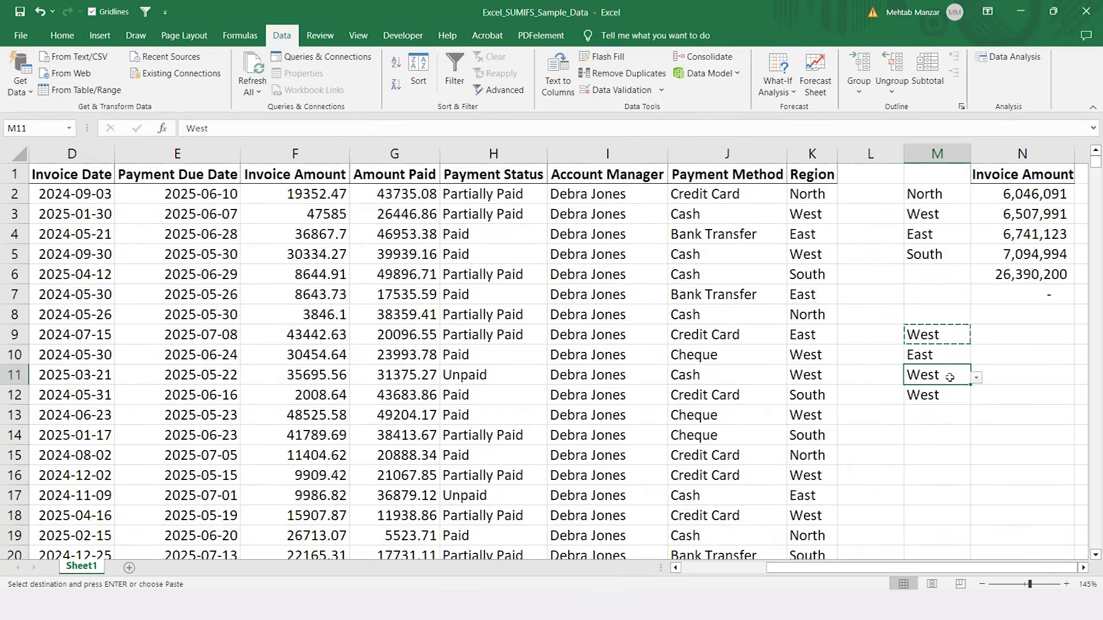
{"action": "left_click", "coordinate": [977, 378]}
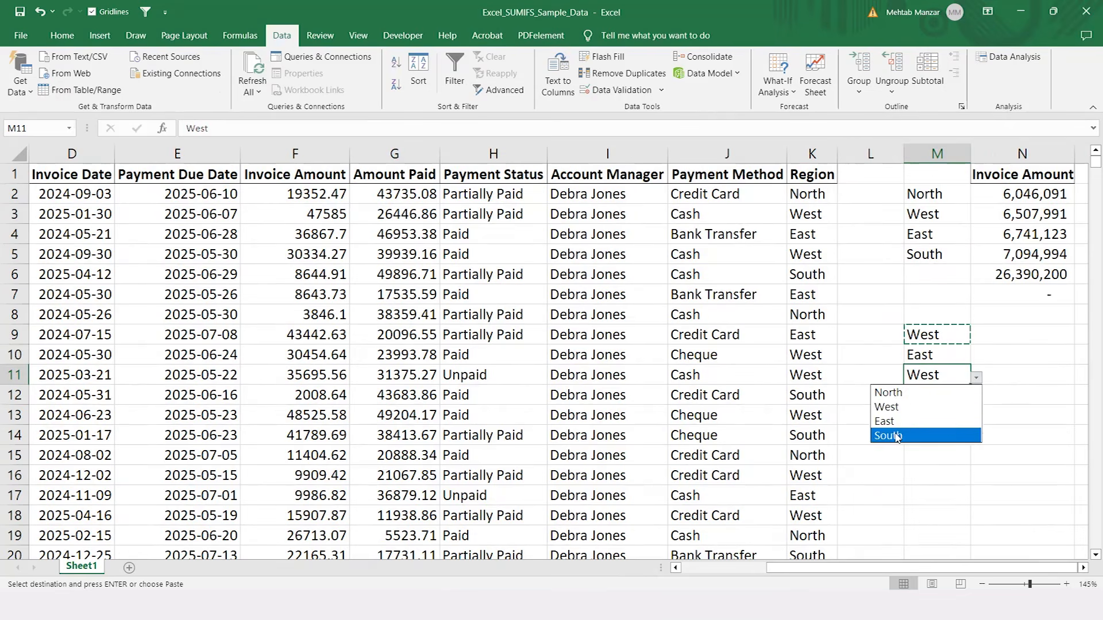
{"action": "left_click", "coordinate": [928, 435]}
{"action": "left_click", "coordinate": [937, 396]}
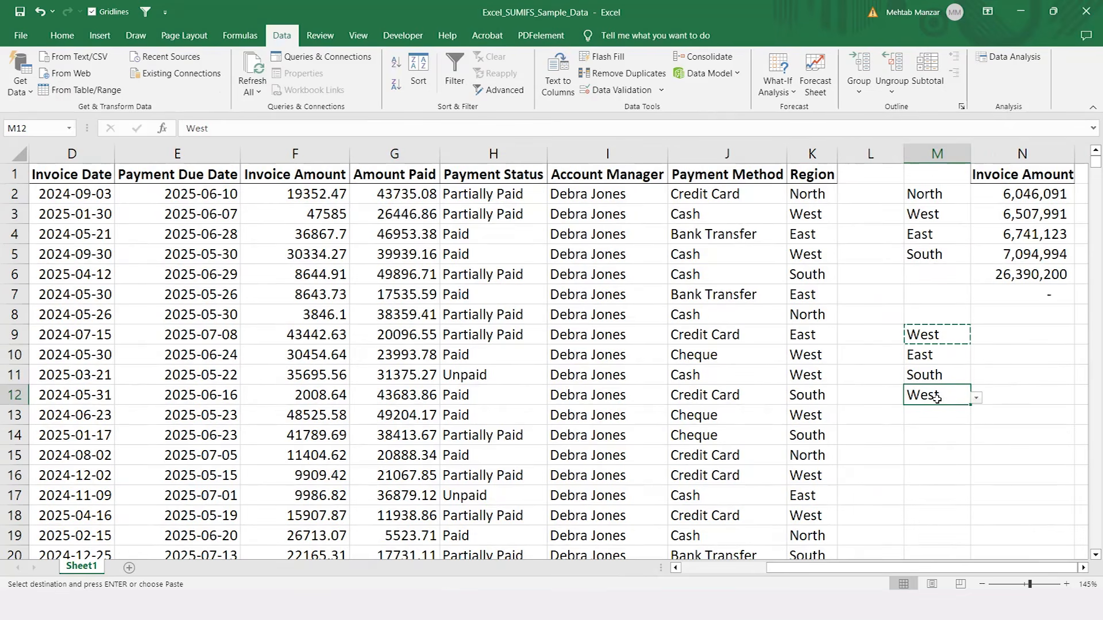
{"action": "left_click", "coordinate": [976, 398]}
{"action": "left_click", "coordinate": [917, 413]}
Step: Clear the region entries from M9:M12
{"action": "key", "text": "Up"}
{"action": "key", "text": "Up"}
{"action": "key", "text": "Up"}
{"action": "key", "text": "shift+Down"}
{"action": "key", "text": "shift+Down"}
{"action": "key", "text": "shift+Down"}
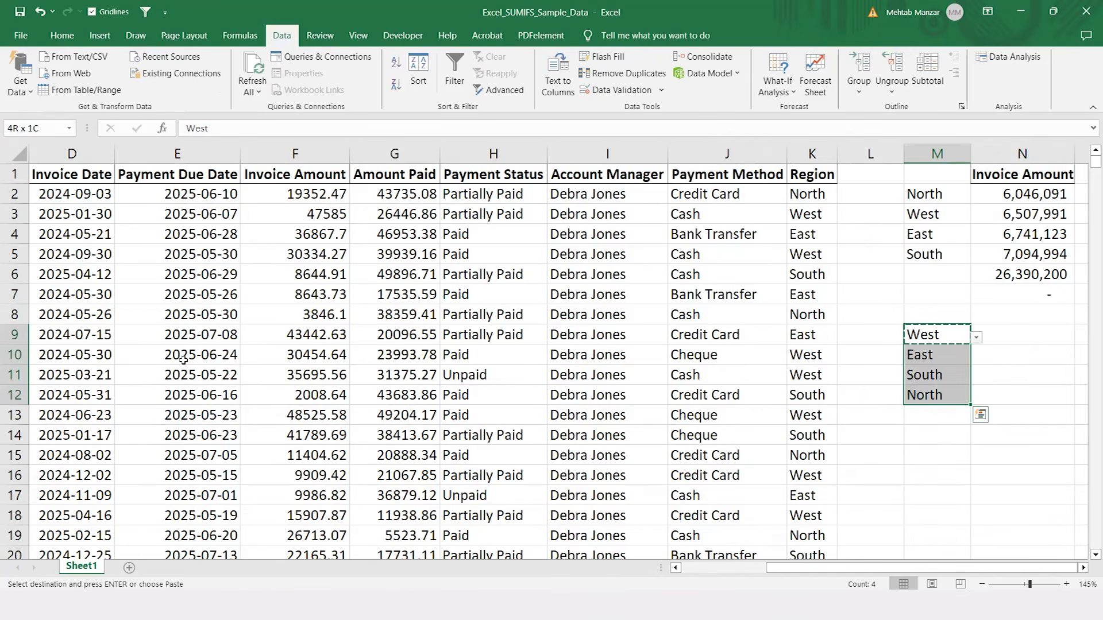
{"action": "key", "text": "Delete"}
Step: Clear all data validation settings from M9:M14
{"action": "key", "text": "Up"}
{"action": "key", "text": "Up"}
{"action": "key", "text": "Down"}
{"action": "key", "text": "Down"}
{"action": "key", "text": "Down"}
{"action": "key", "text": "Up"}
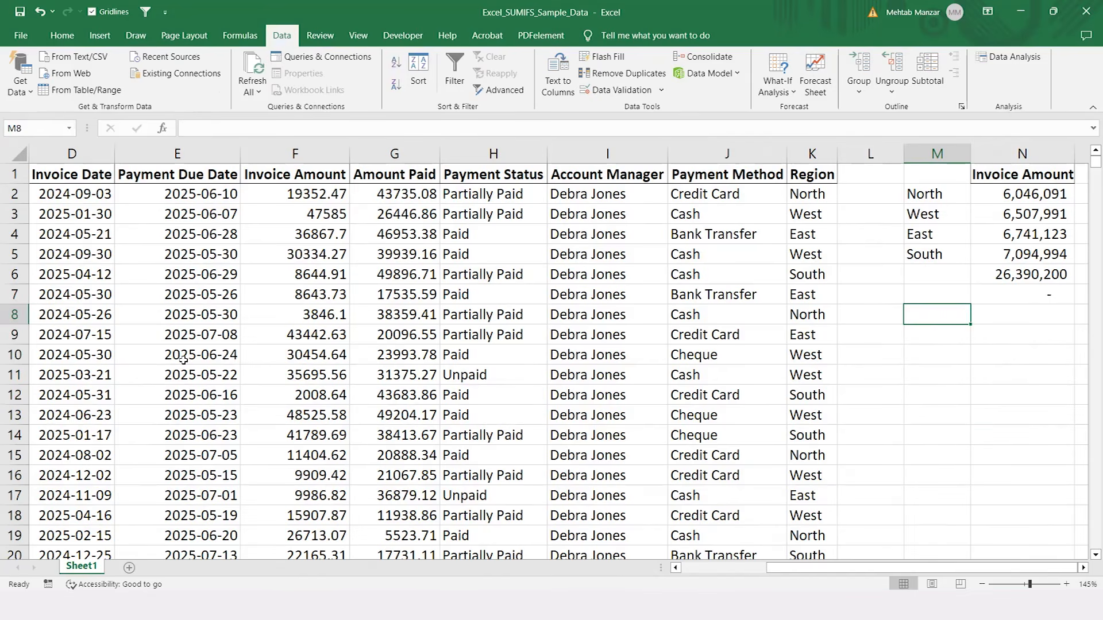
{"action": "key", "text": "shift+Down"}
{"action": "key", "text": "shift+Down"}
{"action": "key", "text": "shift+Down"}
{"action": "key", "text": "shift+Down"}
{"action": "key", "text": "shift+Down"}
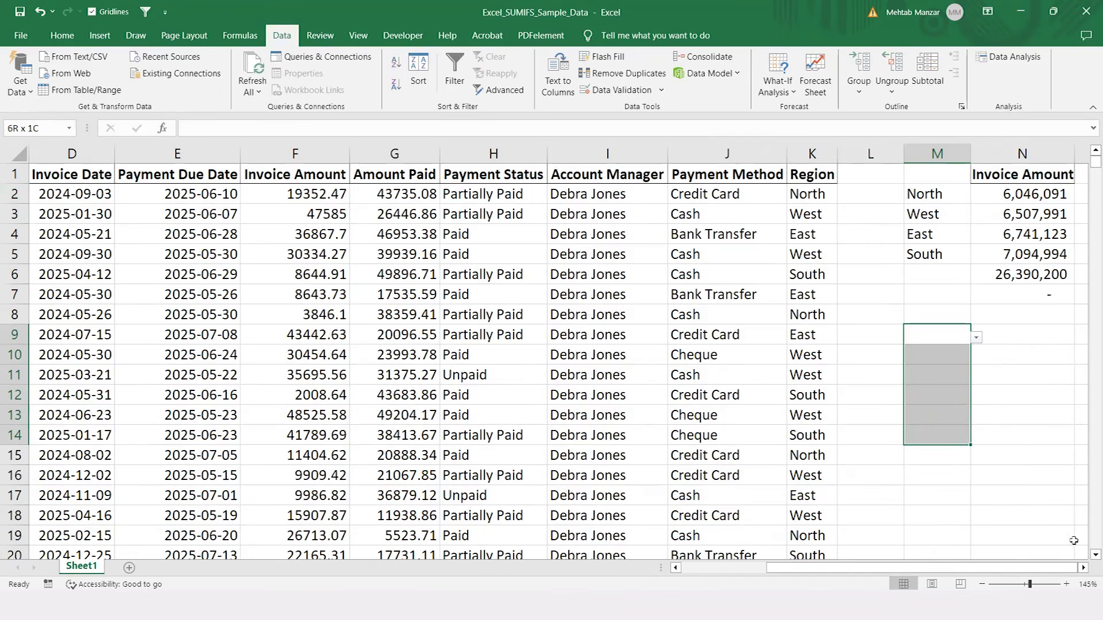
{"action": "left_click", "coordinate": [662, 91]}
{"action": "left_click", "coordinate": [630, 108]}
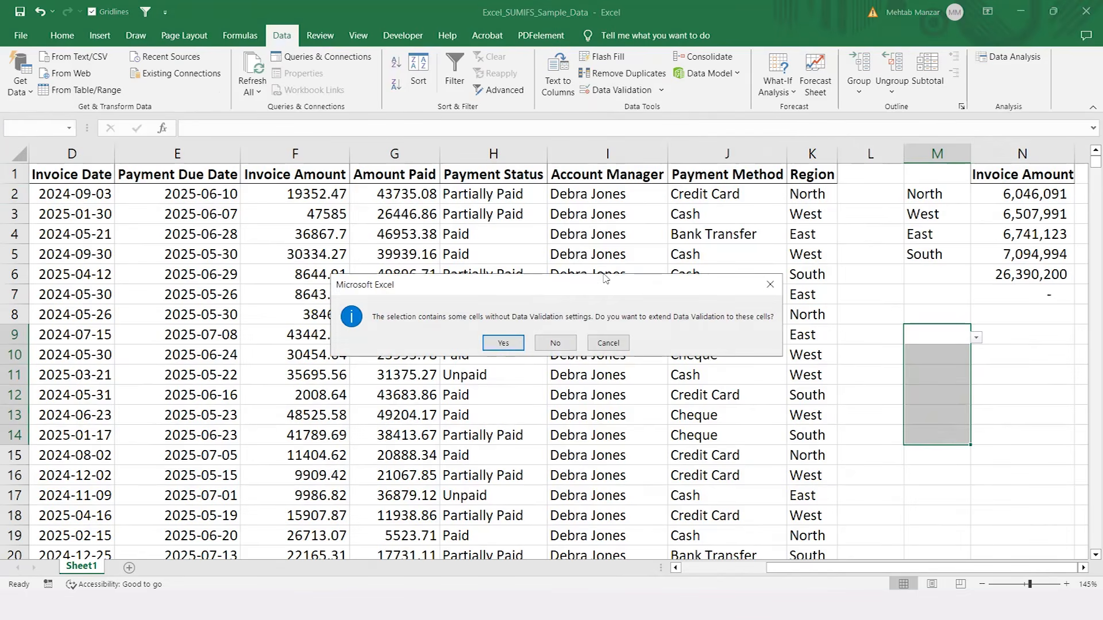
{"action": "key", "text": "Escape"}
{"action": "left_click", "coordinate": [619, 90]}
{"action": "left_click", "coordinate": [509, 343]}
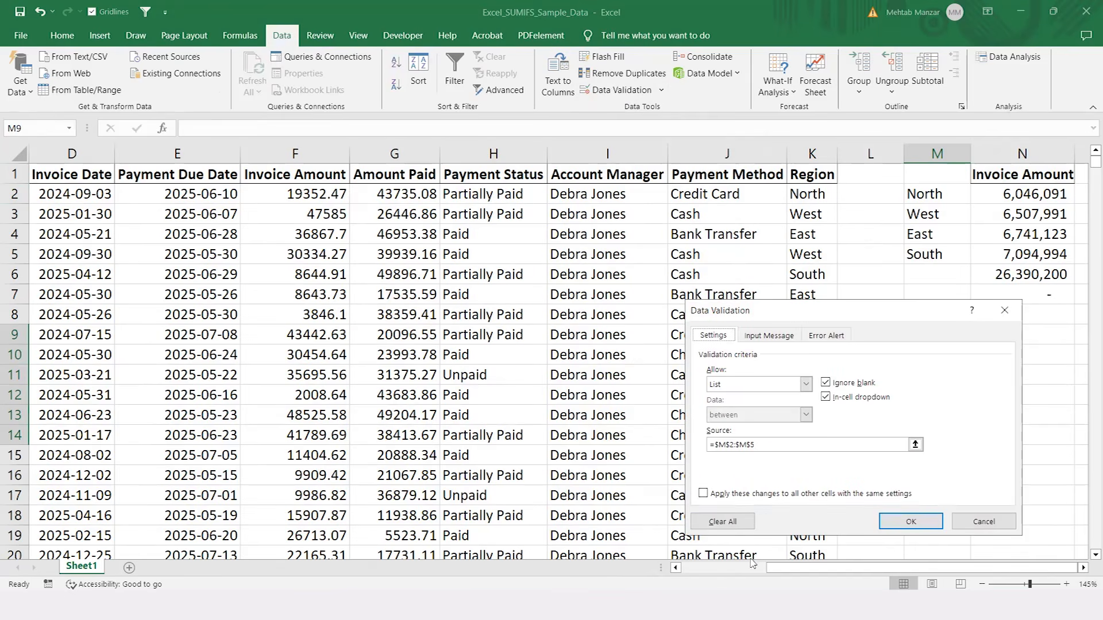
{"action": "left_click", "coordinate": [723, 522]}
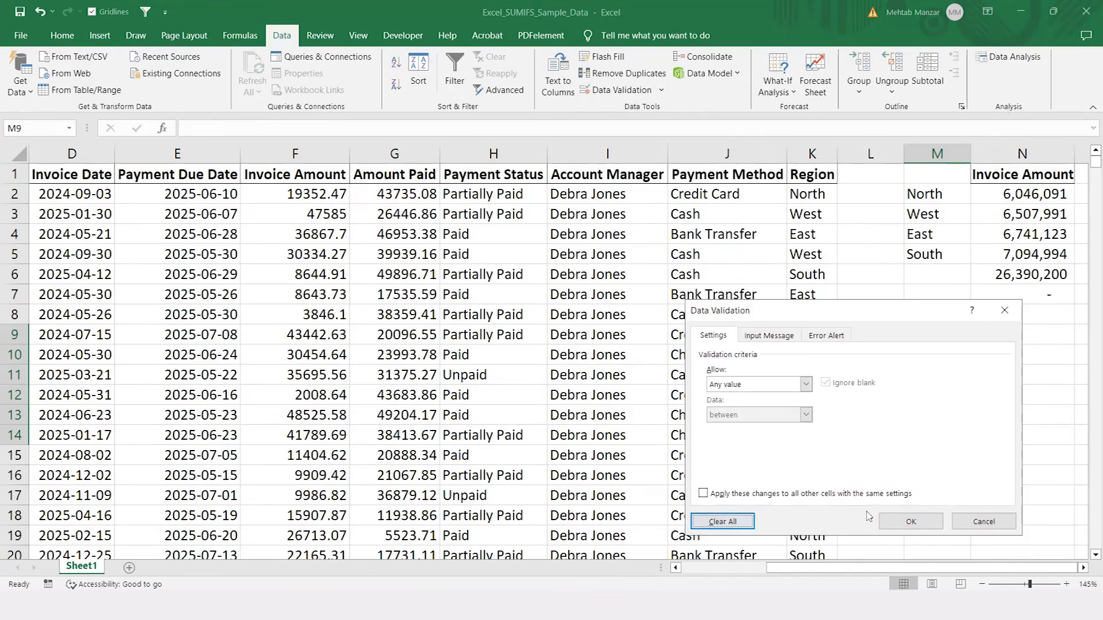
{"action": "left_click", "coordinate": [911, 517]}
Step: Try inserting an entire row at L2 and undo the insertion
{"action": "key", "text": "Down"}
{"action": "key", "text": "Up"}
{"action": "key", "text": "Up"}
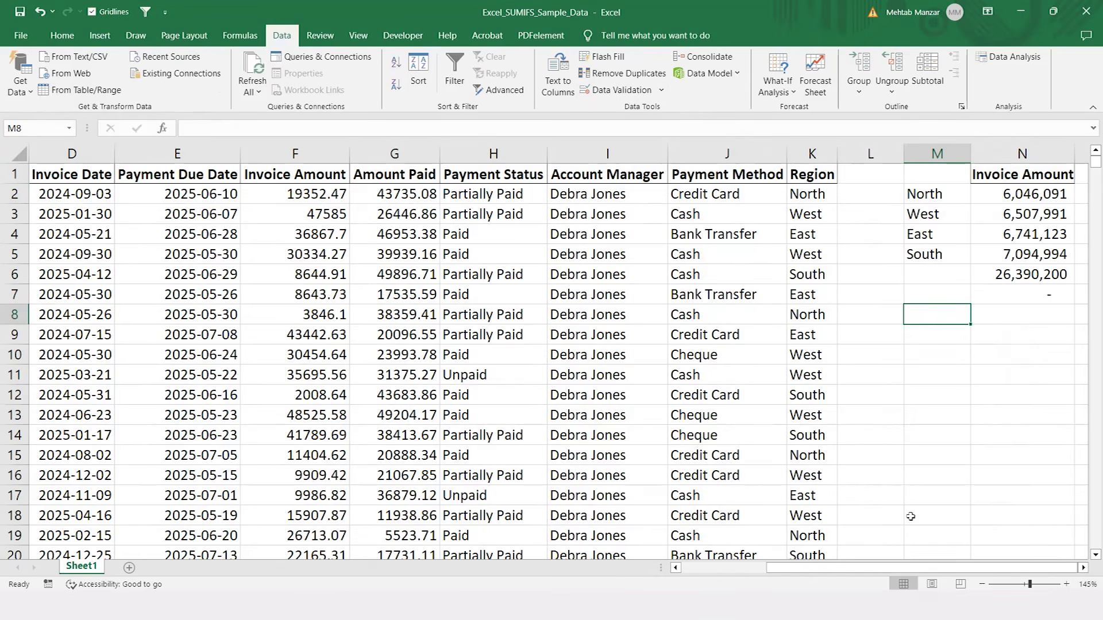
{"action": "key", "text": "Left"}
{"action": "key", "text": "Left"}
{"action": "key", "text": "Right"}
{"action": "key", "text": "Up"}
{"action": "key", "text": "Up"}
{"action": "key", "text": "Up"}
{"action": "key", "text": "Up"}
{"action": "key", "text": "Up"}
{"action": "key", "text": "Up"}
{"action": "key", "text": "ctrl+shift+plus"}
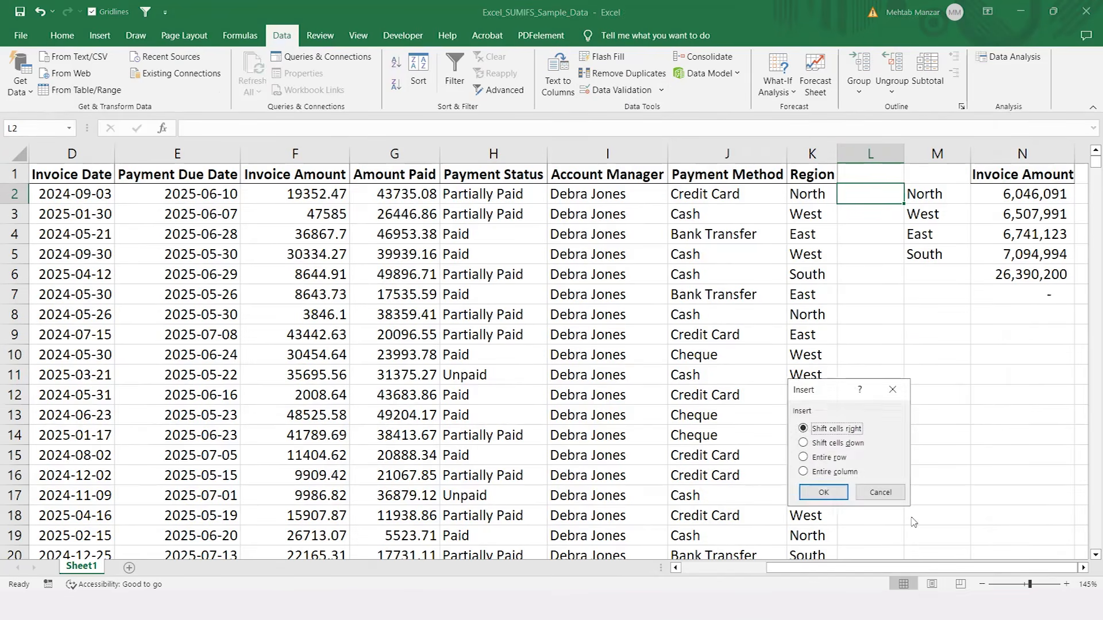
{"action": "key", "text": "Return"}
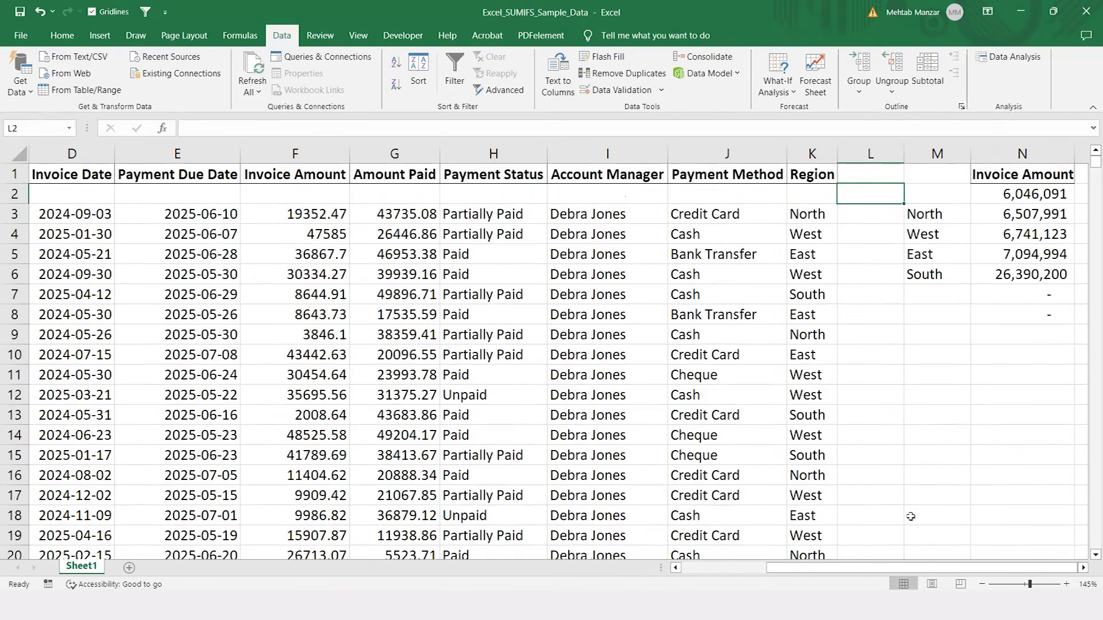
{"action": "key", "text": "ctrl+z"}
Step: Insert an entire column at L, between the invoice data and the regional totals
{"action": "key", "text": "ctrl+shift+plus"}
{"action": "key", "text": "Down"}
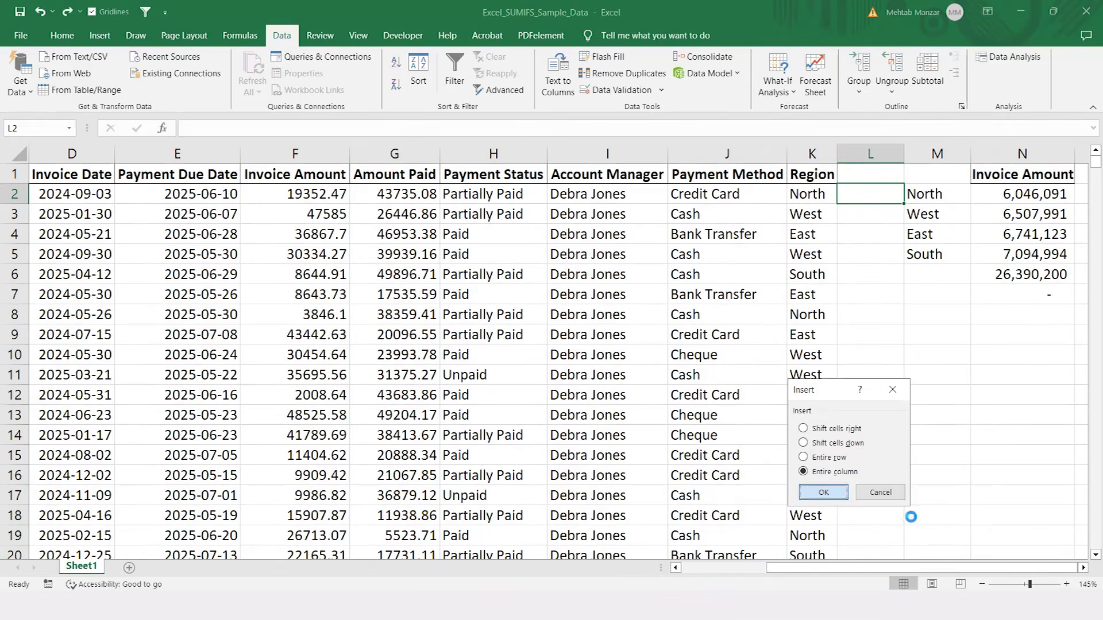
{"action": "key", "text": "Return"}
{"action": "key", "text": "Right"}
{"action": "key", "text": "Left"}
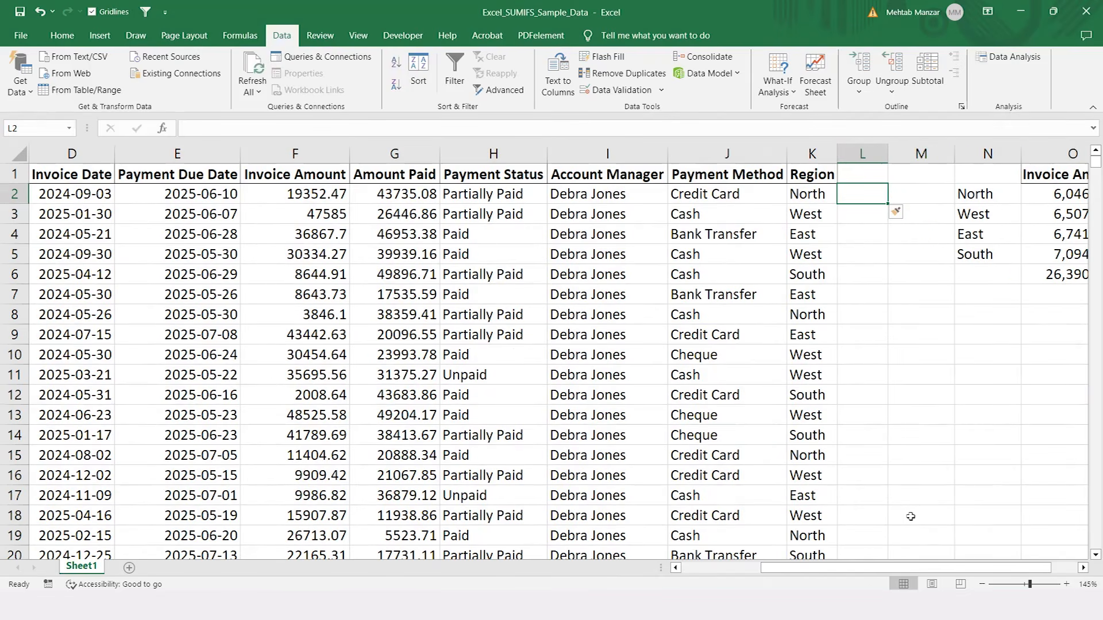
Step: Examine the different payment statuses listed in column H of the invoice data
{"action": "key", "text": "Left"}
{"action": "key", "text": "Left"}
{"action": "key", "text": "Left"}
{"action": "key", "text": "Left"}
{"action": "key", "text": "Left"}
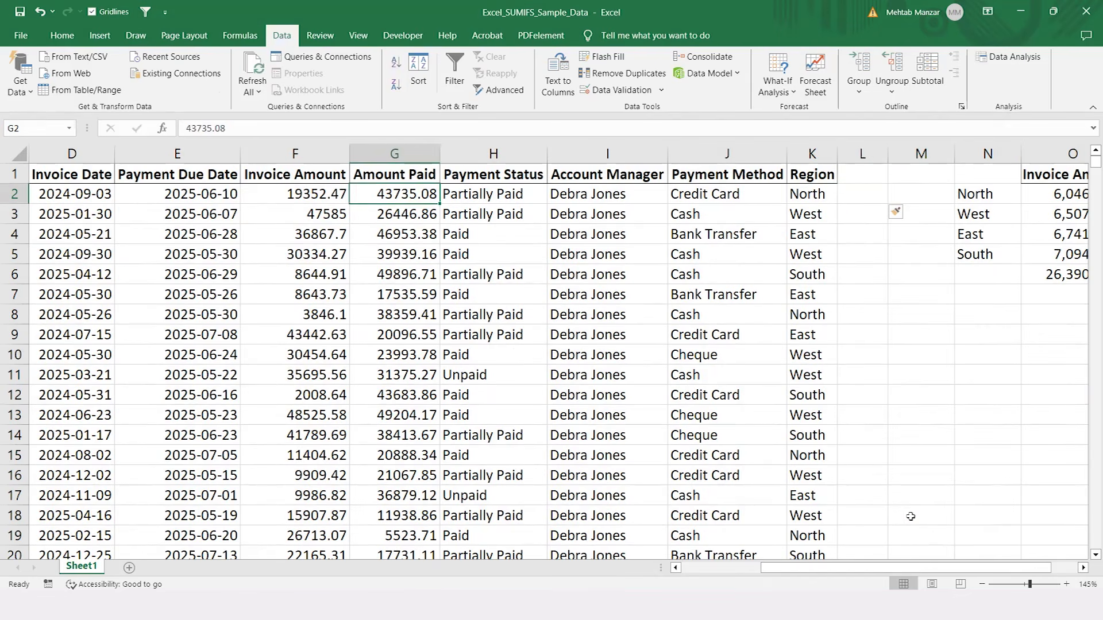
{"action": "key", "text": "Right"}
{"action": "key", "text": "Up"}
{"action": "key", "text": "Down"}
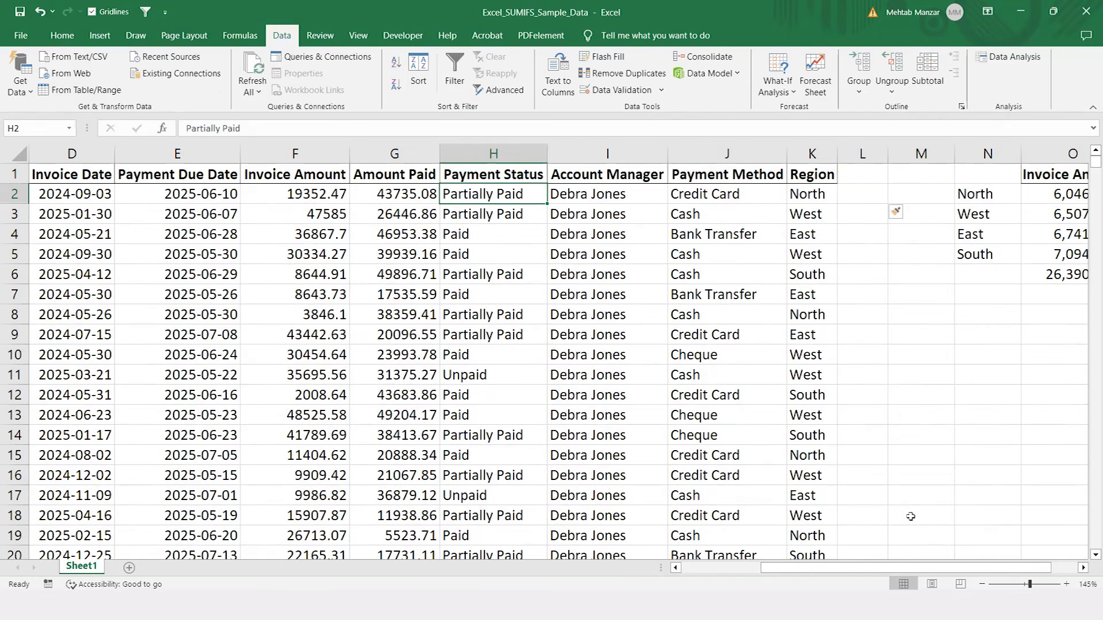
{"action": "key", "text": "Down"}
{"action": "key", "text": "Down"}
{"action": "key", "text": "Down"}
{"action": "key", "text": "Down"}
{"action": "key", "text": "Down"}
{"action": "key", "text": "Down"}
{"action": "key", "text": "Down"}
{"action": "key", "text": "Down"}
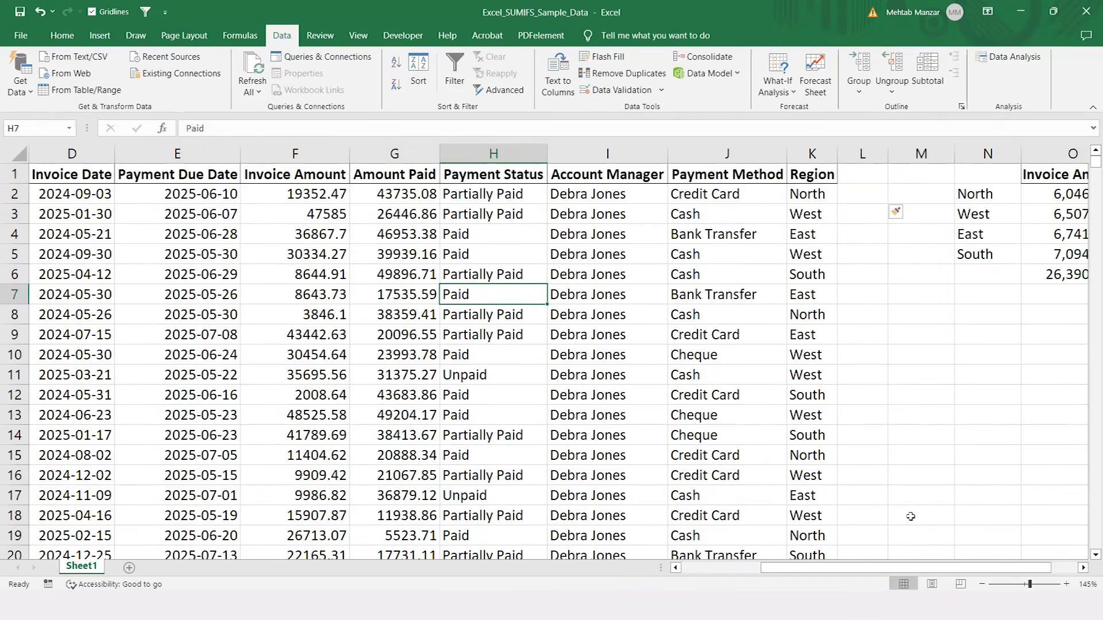
{"action": "key", "text": "Down"}
{"action": "key", "text": "Up"}
{"action": "key", "text": "Up"}
{"action": "key", "text": "Up"}
{"action": "key", "text": "Up"}
{"action": "key", "text": "Up"}
{"action": "key", "text": "Up"}
{"action": "key", "text": "Up"}
{"action": "key", "text": "Up"}
{"action": "key", "text": "Up"}
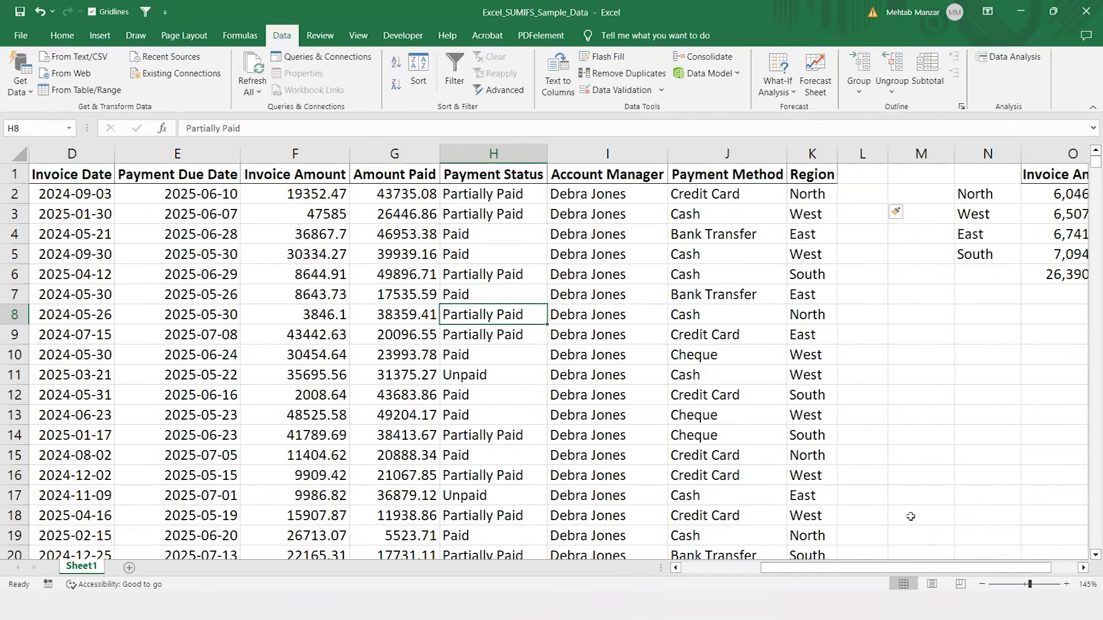
{"action": "key", "text": "Down"}
{"action": "key", "text": "Down"}
{"action": "key", "text": "Down"}
{"action": "key", "text": "Down"}
{"action": "key", "text": "Down"}
{"action": "key", "text": "Down"}
{"action": "key", "text": "Down"}
{"action": "key", "text": "Down"}
{"action": "key", "text": "Down"}
{"action": "key", "text": "Down"}
{"action": "key", "text": "Up"}
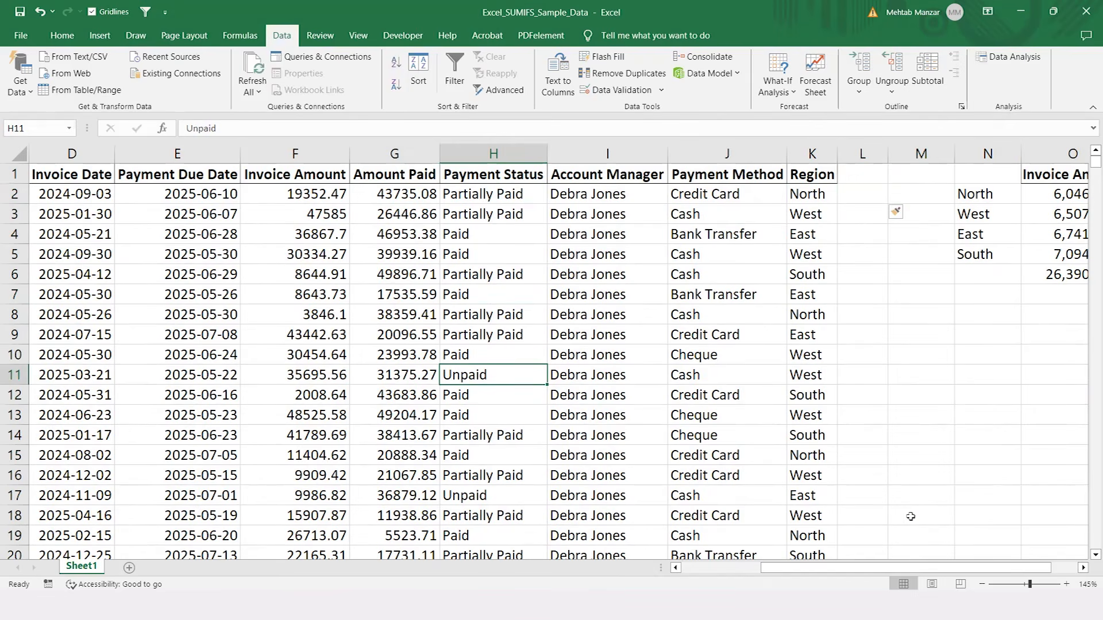
{"action": "key", "text": "Up"}
{"action": "key", "text": "Up"}
{"action": "key", "text": "Up"}
{"action": "key", "text": "Up"}
{"action": "key", "text": "Up"}
{"action": "key", "text": "Up"}
{"action": "key", "text": "Up"}
{"action": "key", "text": "Up"}
{"action": "key", "text": "Up"}
{"action": "key", "text": "Up"}
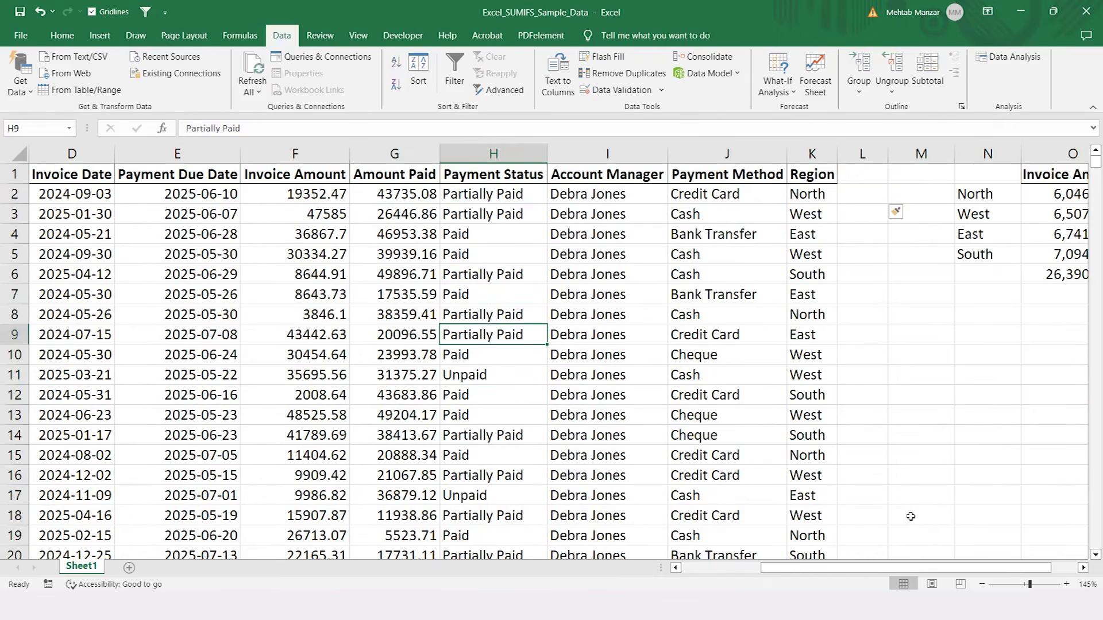
Step: Add filters to the header row A1:K1 of the invoice data
{"action": "key", "text": "Left"}
{"action": "key", "text": "Left"}
{"action": "key", "text": "Left"}
{"action": "key", "text": "Left"}
{"action": "key", "text": "Left"}
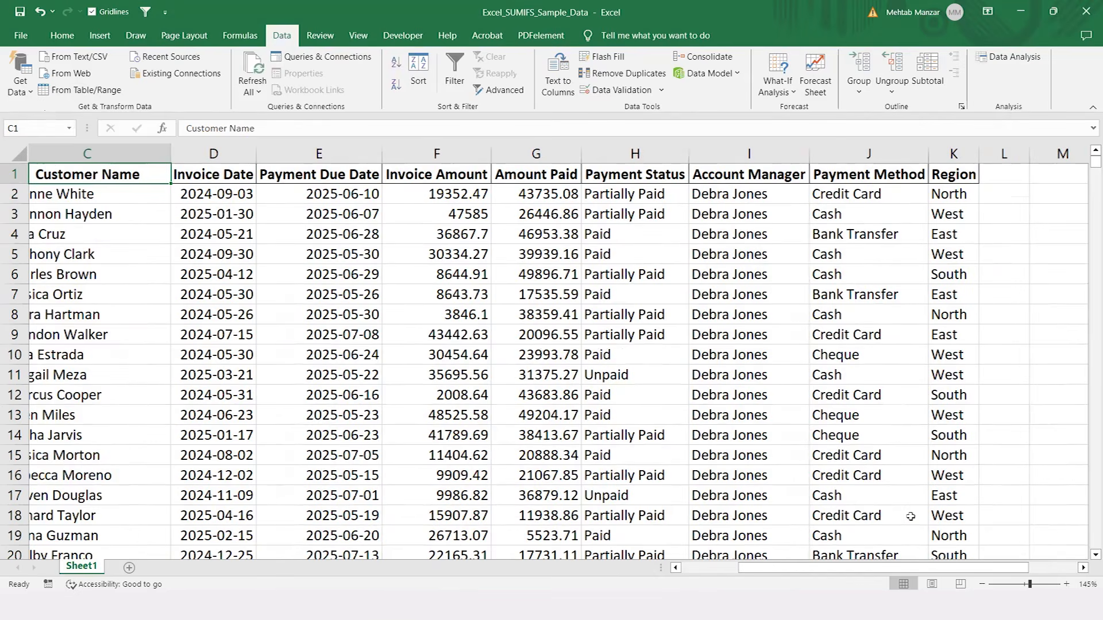
{"action": "key", "text": "Left"}
{"action": "key", "text": "Left"}
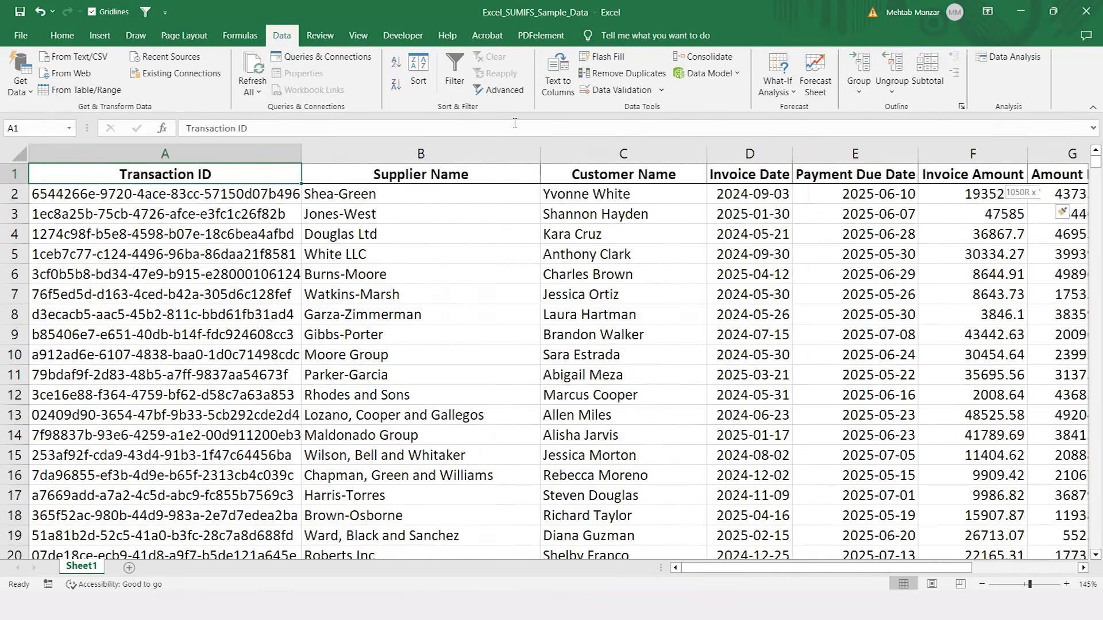
{"action": "key", "text": "ctrl+shift+Right"}
{"action": "left_click", "coordinate": [455, 75]}
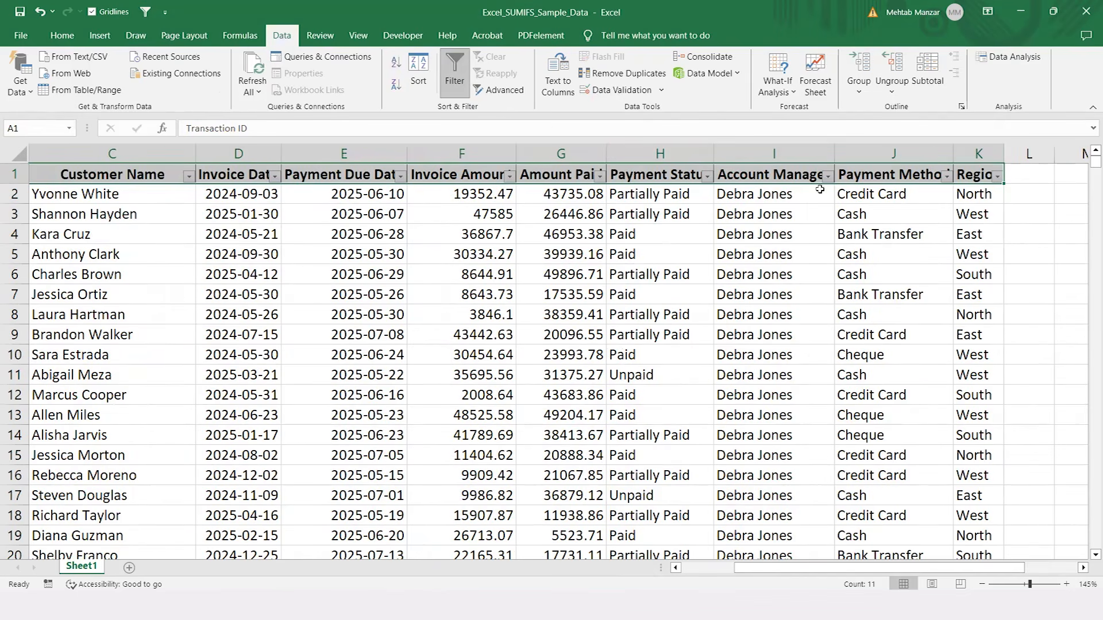
Step: Filter the Payment Status column to show only Unpaid invoices
{"action": "left_click", "coordinate": [707, 232]}
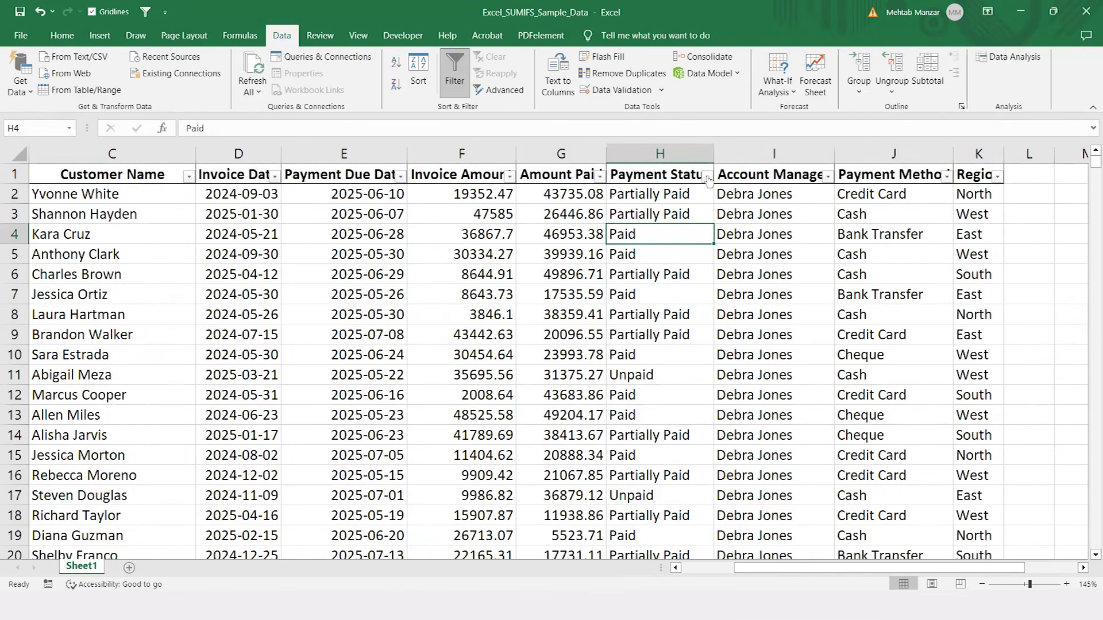
{"action": "left_click", "coordinate": [707, 176]}
{"action": "left_click", "coordinate": [561, 339]}
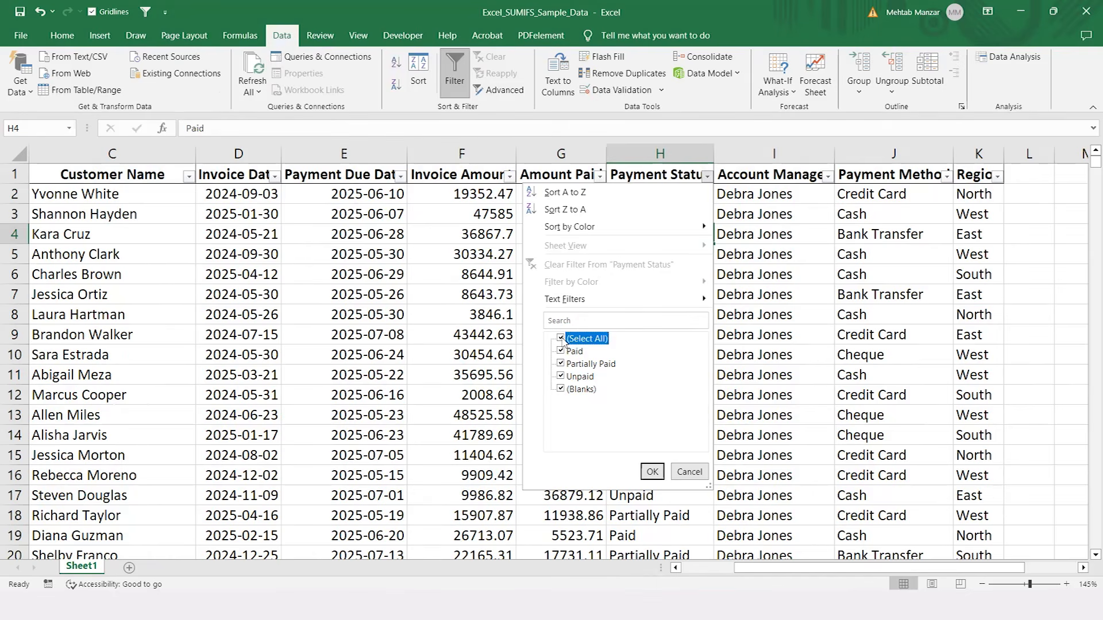
{"action": "left_click", "coordinate": [561, 376]}
{"action": "left_click", "coordinate": [652, 471]}
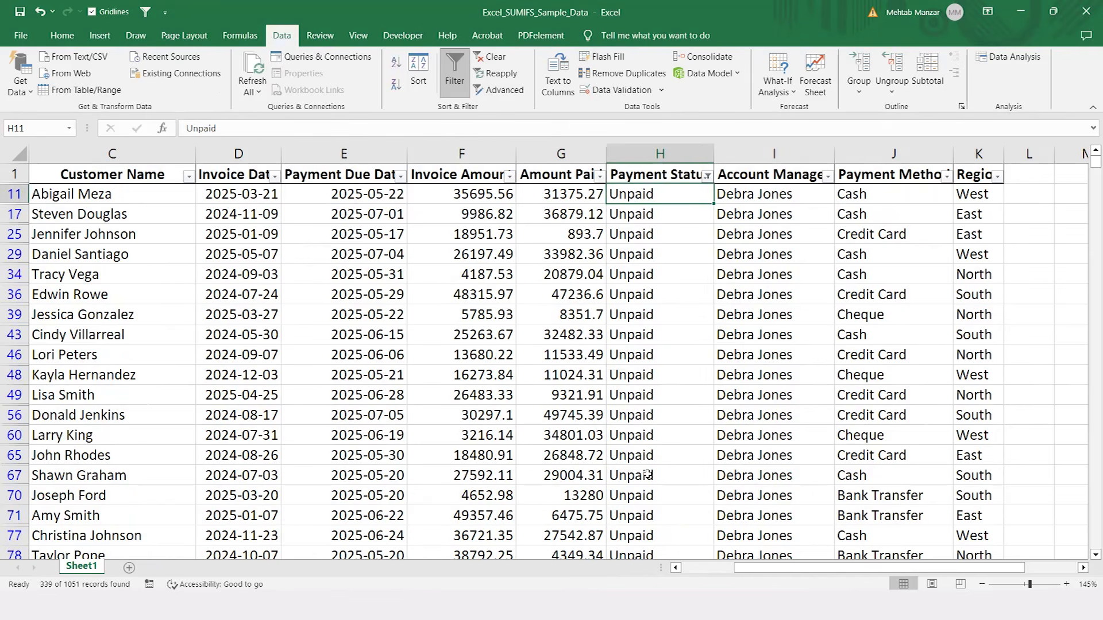
Step: Review the filtered invoices across the columns and down to the last Payment Status entry
{"action": "key", "text": "Up"}
{"action": "key", "text": "Left"}
{"action": "key", "text": "Left"}
{"action": "key", "text": "Left"}
{"action": "key", "text": "Left"}
{"action": "key", "text": "Left"}
{"action": "key", "text": "Left"}
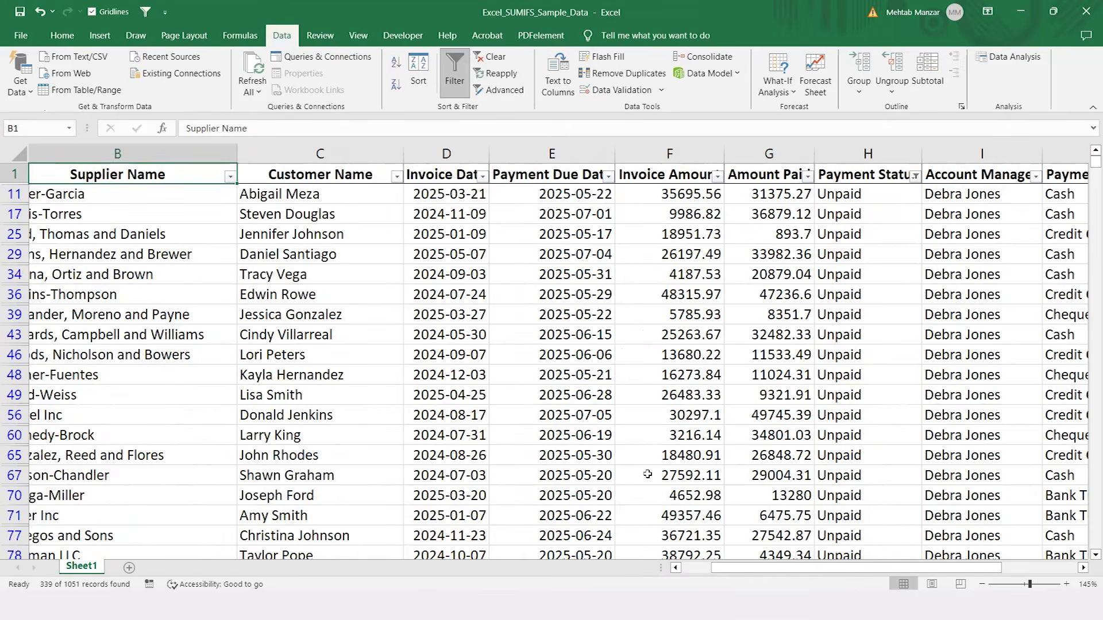
{"action": "scroll", "coordinate": [648, 474], "scroll_direction": "left", "scroll_amount": 3}
{"action": "scroll", "coordinate": [647, 474], "scroll_direction": "right", "scroll_amount": 3}
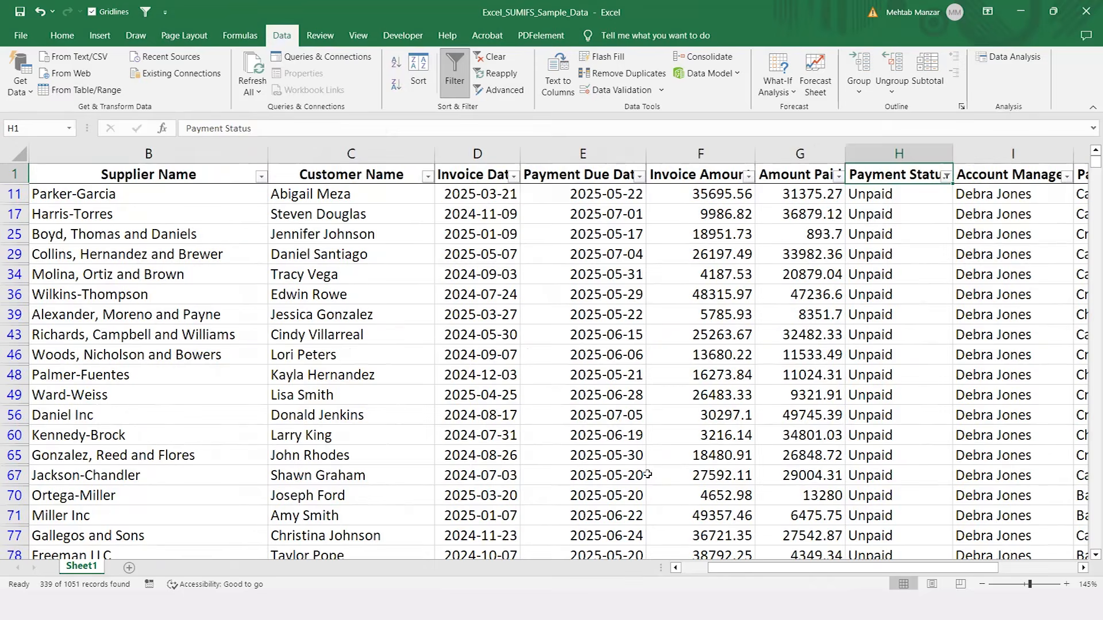
{"action": "key", "text": "Right"}
{"action": "key", "text": "Right"}
{"action": "key", "text": "Right"}
{"action": "key", "text": "Right"}
{"action": "key", "text": "Right"}
{"action": "key", "text": "Right"}
{"action": "key", "text": "Right"}
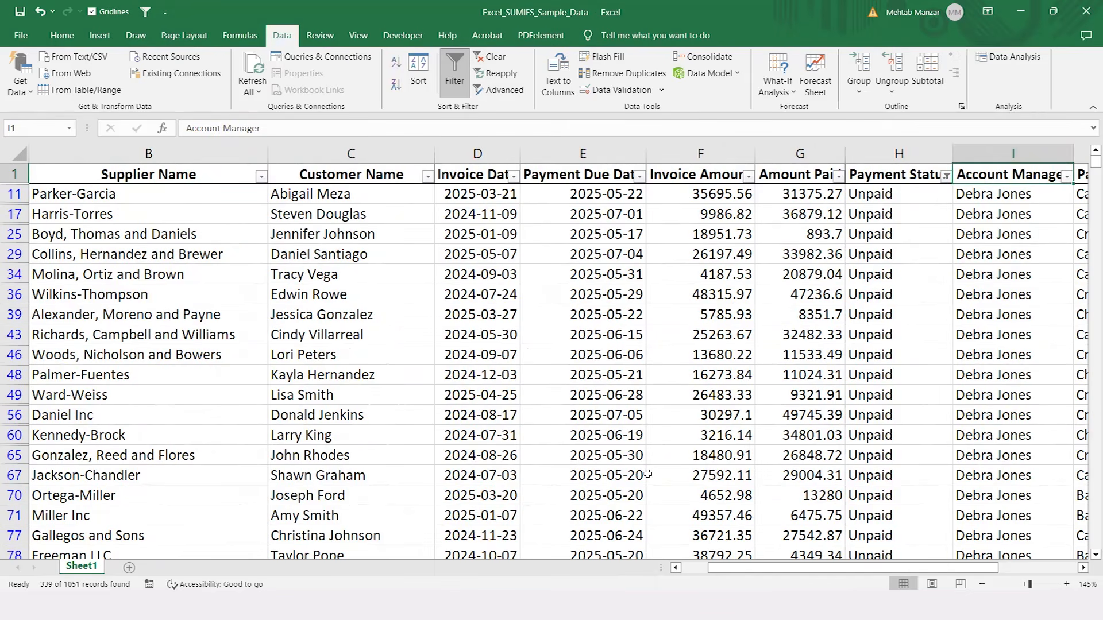
{"action": "key", "text": "Left"}
{"action": "key", "text": "Down"}
{"action": "key", "text": "ctrl+shift+Down"}
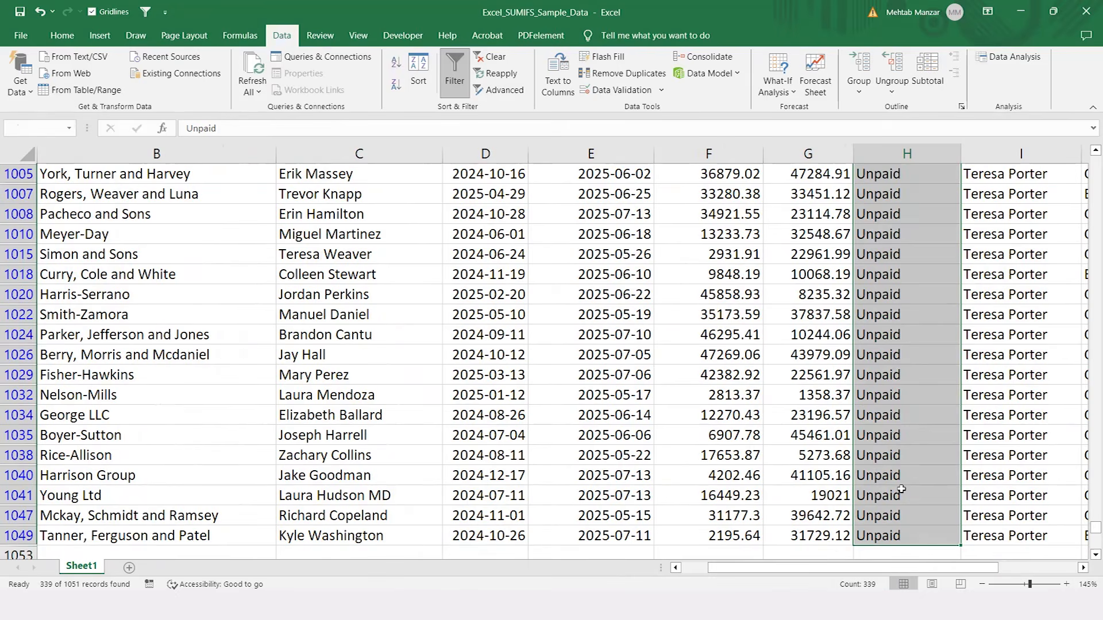
{"action": "key", "text": "Right"}
{"action": "key", "text": "Up"}
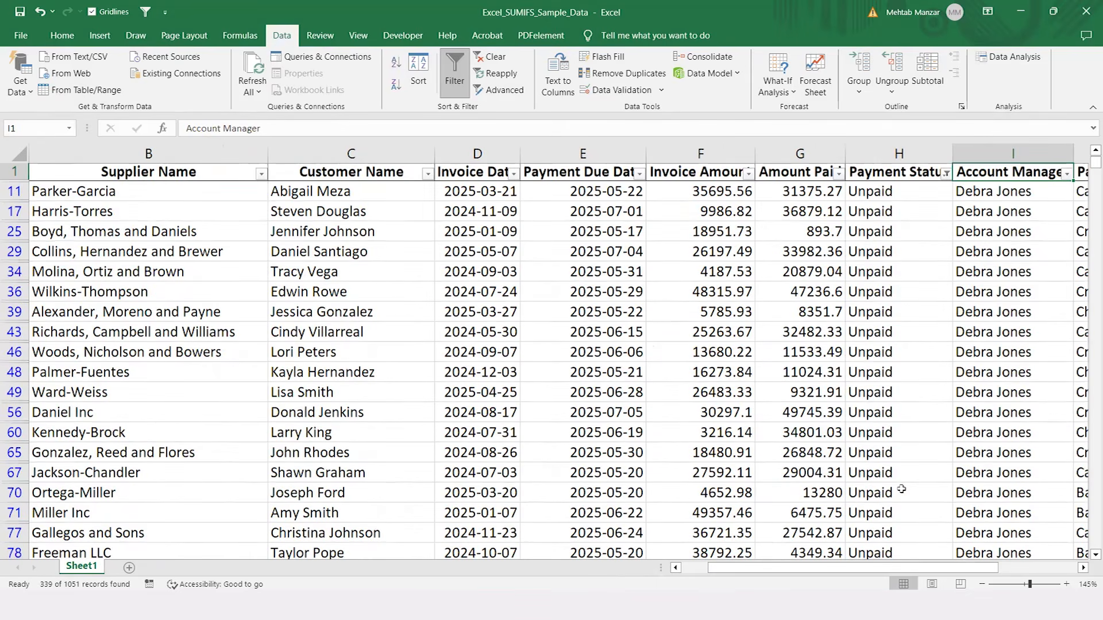
Step: Undo the header filters on the invoice data and return to L1 beside the Region column
{"action": "key", "text": "ctrl+z"}
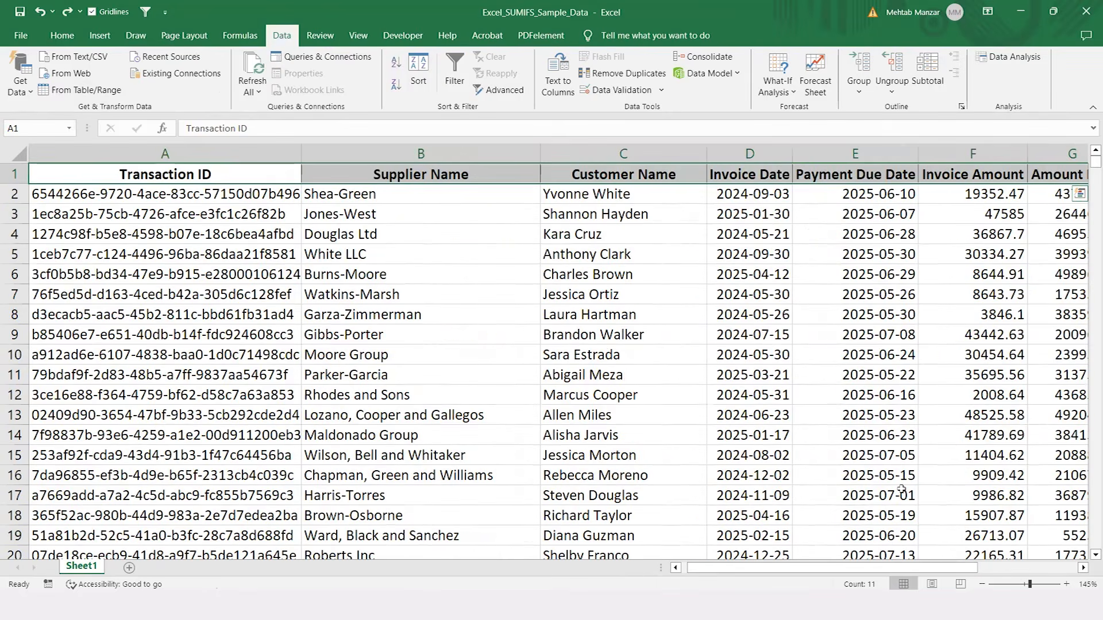
{"action": "key", "text": "Right"}
{"action": "key", "text": "Right"}
{"action": "key", "text": "Right"}
{"action": "key", "text": "Right"}
{"action": "key", "text": "Right"}
{"action": "key", "text": "Right"}
{"action": "key", "text": "Right"}
{"action": "key", "text": "Right"}
{"action": "key", "text": "Right"}
{"action": "key", "text": "Right"}
{"action": "key", "text": "Right"}
{"action": "key", "text": "Right"}
{"action": "key", "text": "Right"}
{"action": "key", "text": "Right"}
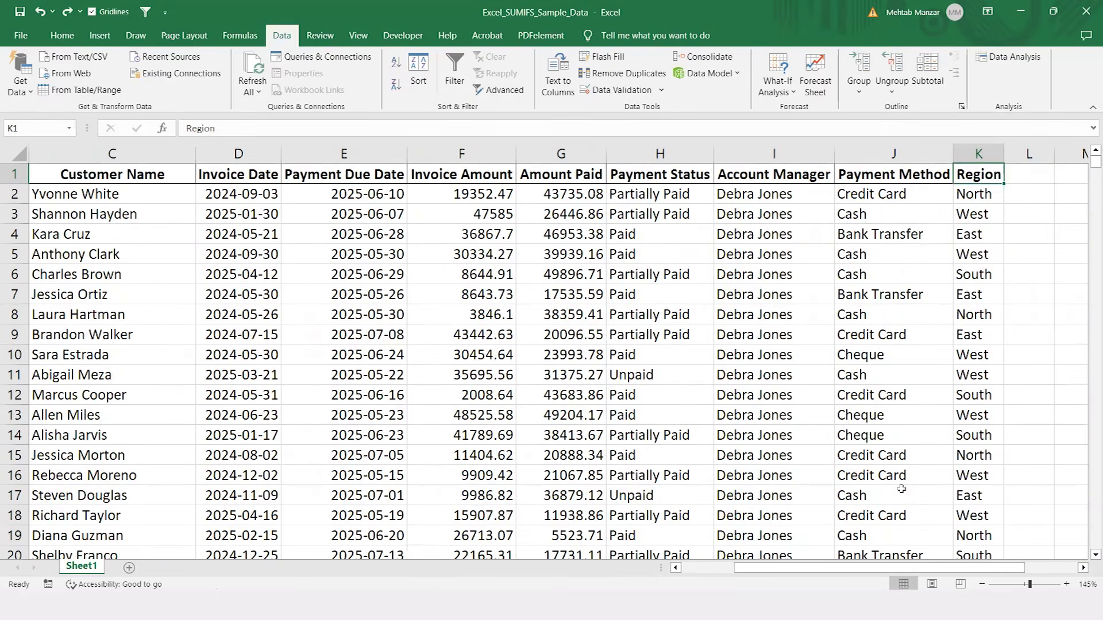
{"action": "key", "text": "Left"}
{"action": "key", "text": "Left"}
{"action": "key", "text": "Left"}
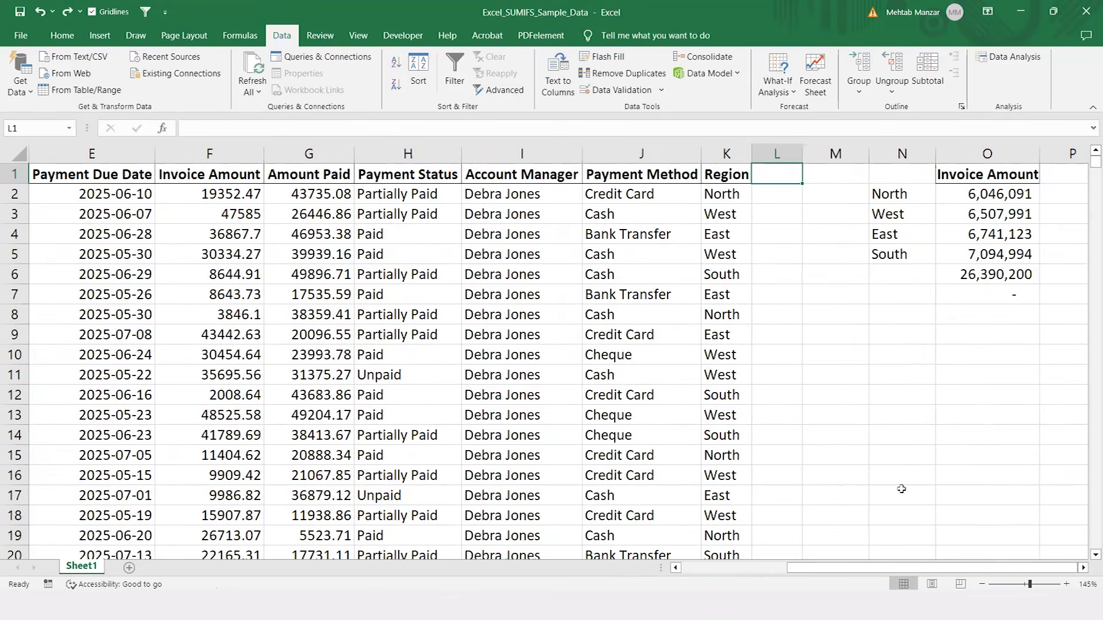
Step: Begin an IF formula in L2 that tests whether the Payment Status in H2 equals "Unpaid"
{"action": "key", "text": "Down"}
{"action": "type", "text": "=if"}
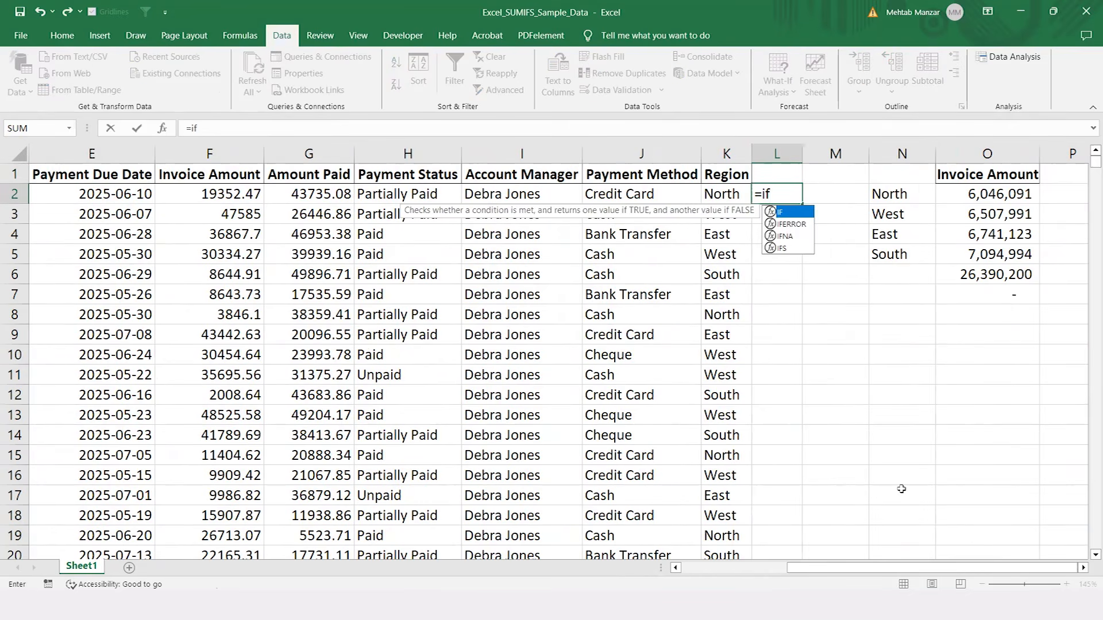
{"action": "key", "text": "Tab"}
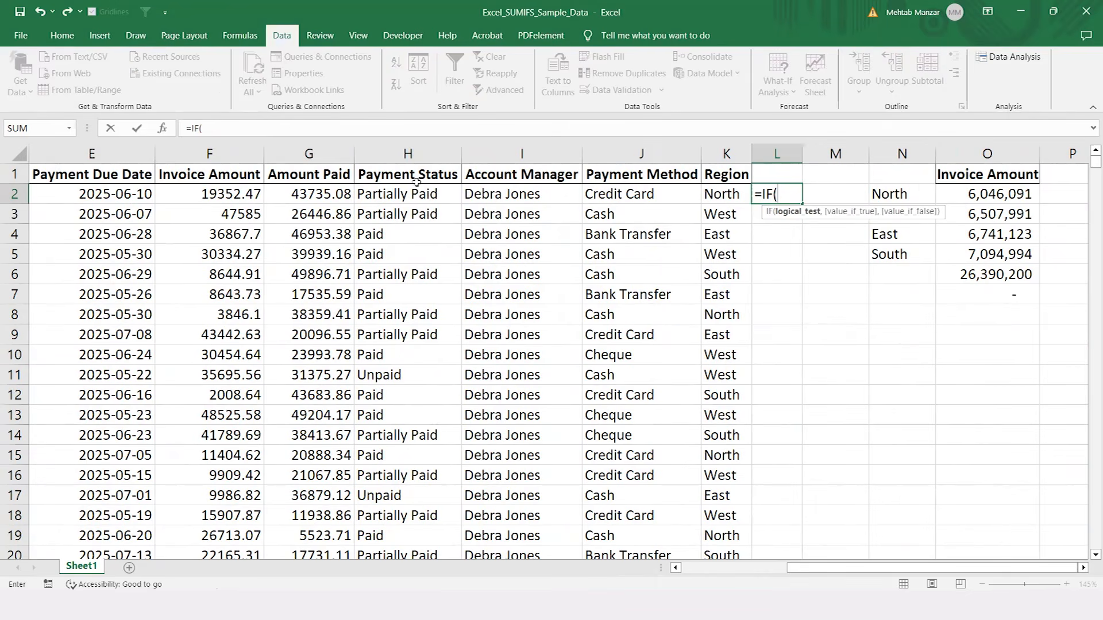
{"action": "left_click", "coordinate": [414, 199]}
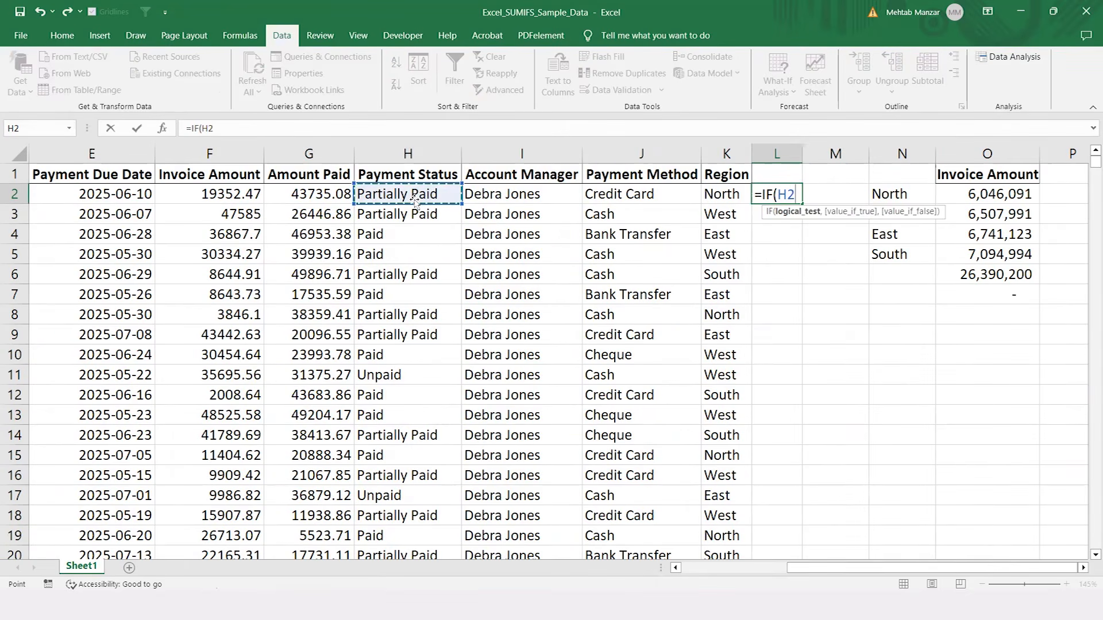
{"action": "type", "text": "="}
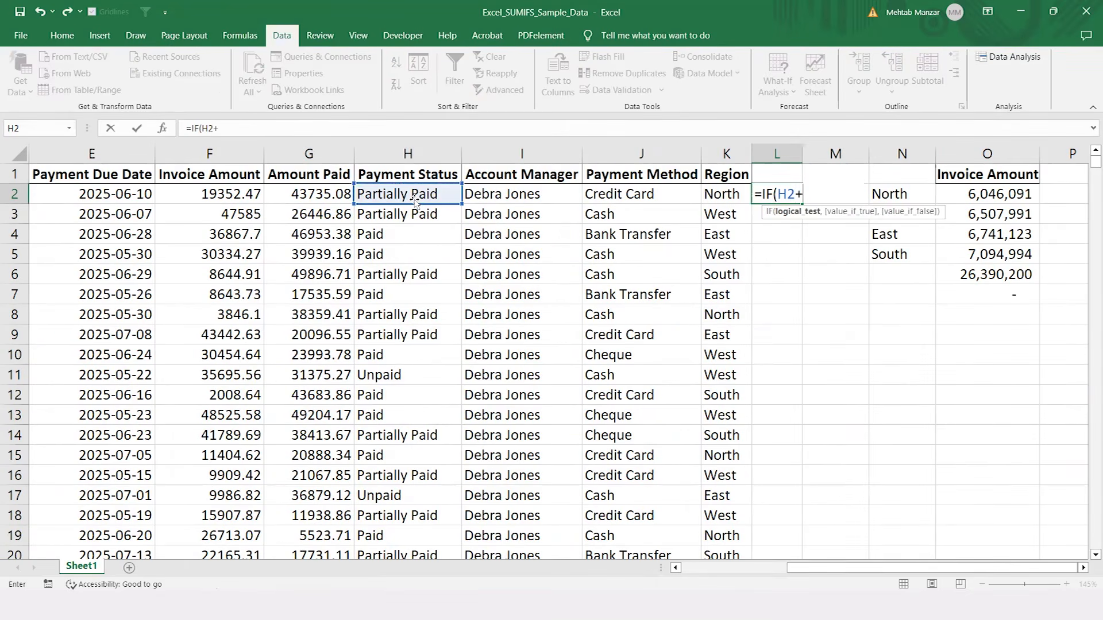
{"action": "type", "text": "\"Unpaid"}
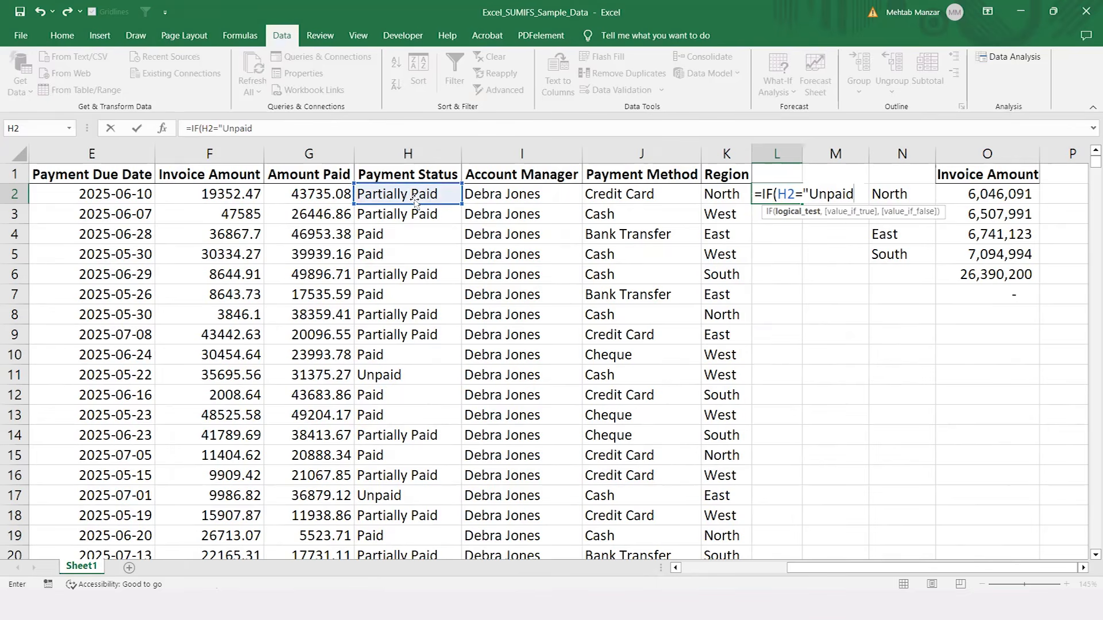
{"action": "type", "text": "\","}
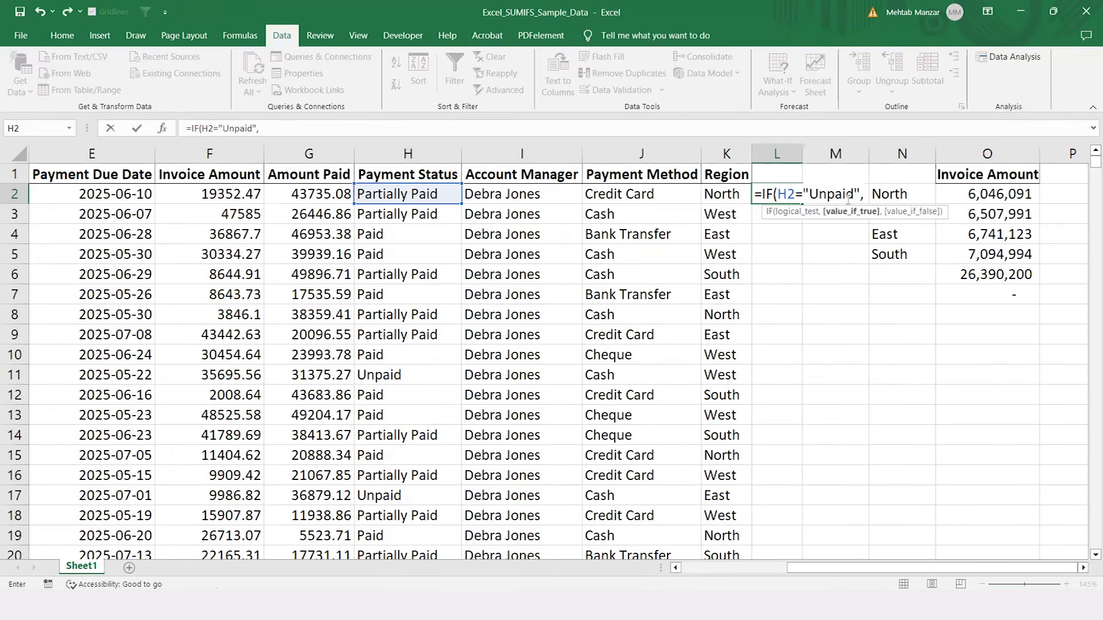
{"action": "type", "text": "Send Re"}
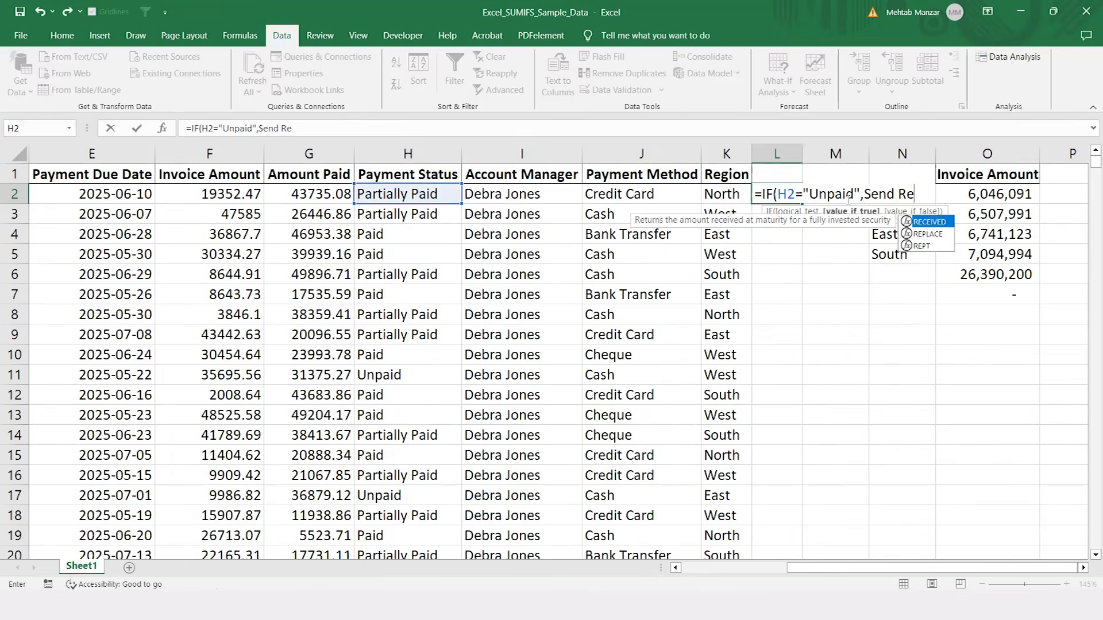
{"action": "type", "text": "minder"}
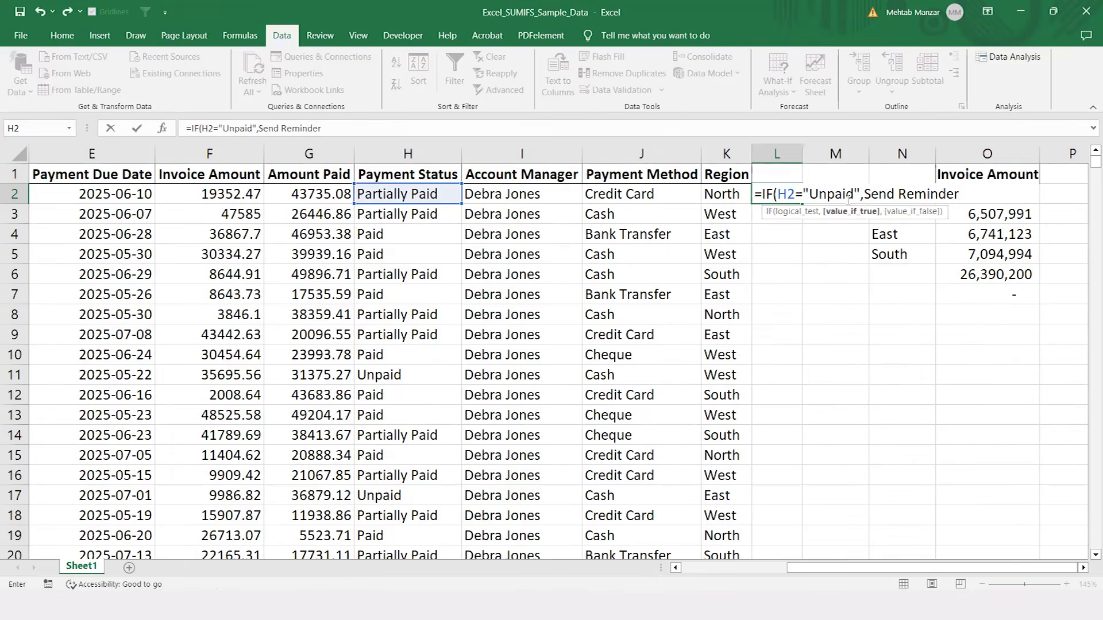
Step: Give the IF formula in L2 the quoted text "Send Reminder" as its value if true
{"action": "left_click", "coordinate": [864, 195]}
{"action": "type", "text": "\""}
{"action": "key", "text": "Right"}
{"action": "key", "text": "Right"}
{"action": "key", "text": "Right"}
{"action": "key", "text": "Right"}
{"action": "key", "text": "Right"}
{"action": "key", "text": "Right"}
{"action": "key", "text": "Right"}
{"action": "key", "text": "Right"}
{"action": "key", "text": "Right"}
{"action": "key", "text": "Right"}
{"action": "key", "text": "Right"}
{"action": "key", "text": "Right"}
{"action": "key", "text": "Right"}
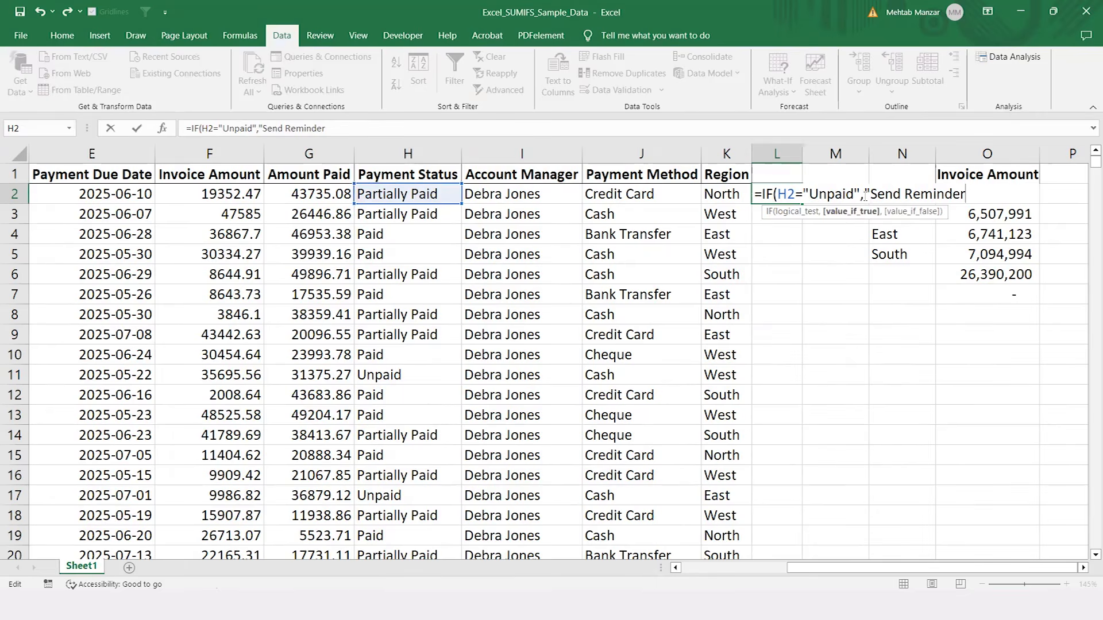
{"action": "type", "text": "\","}
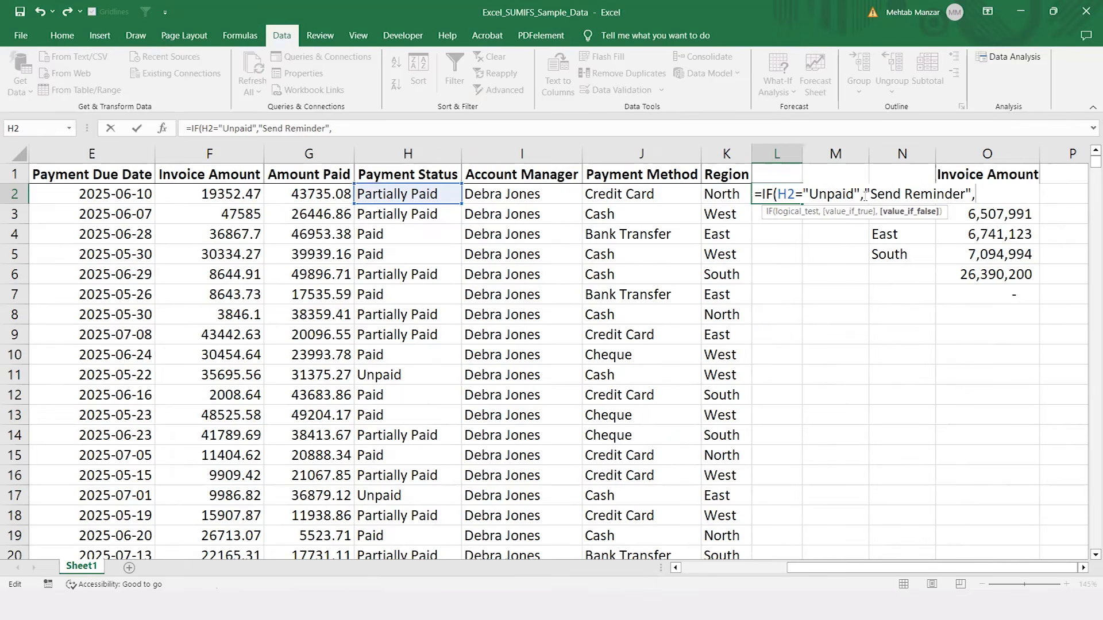
{"action": "type", "text": "\" \","}
Step: Complete the L2 formula with " " as the value if false and fill it down column L for all invoices
{"action": "key", "text": "Return"}
{"action": "key", "text": "Up"}
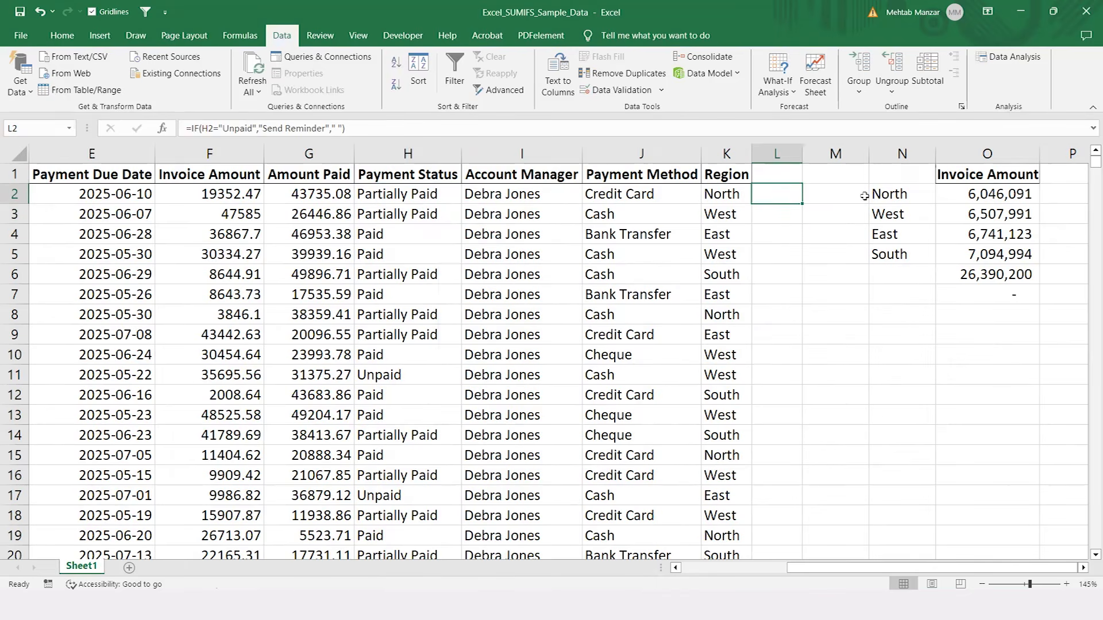
{"action": "double_click", "coordinate": [802, 204]}
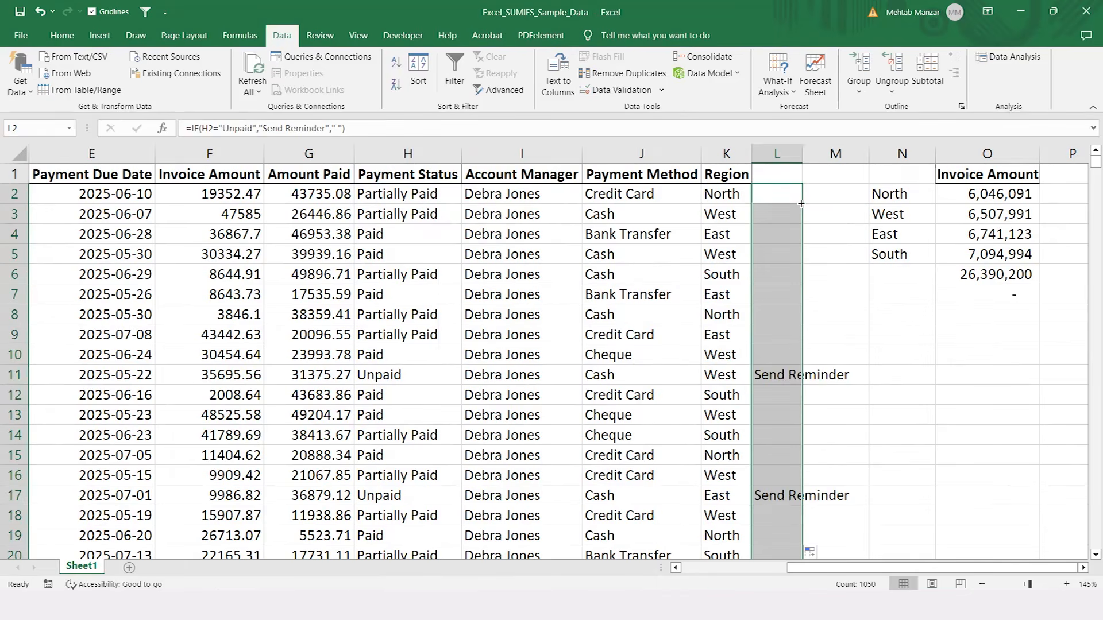
Step: Check the reminder entries in column L against the Payment Status values in the same rows
{"action": "left_click", "coordinate": [785, 379]}
{"action": "key", "text": "Left"}
{"action": "key", "text": "Left"}
{"action": "key", "text": "Left"}
{"action": "key", "text": "Left"}
{"action": "key", "text": "Right"}
{"action": "key", "text": "Right"}
{"action": "key", "text": "Right"}
{"action": "key", "text": "Right"}
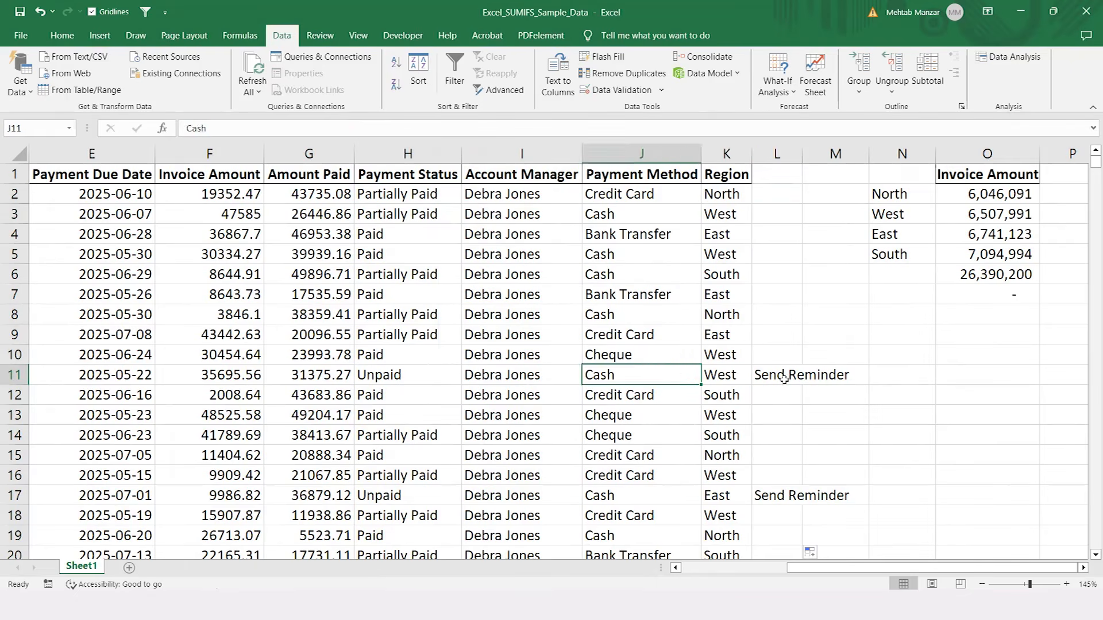
{"action": "key", "text": "Down"}
{"action": "key", "text": "Down"}
{"action": "key", "text": "Down"}
{"action": "key", "text": "Down"}
{"action": "key", "text": "Down"}
{"action": "key", "text": "Down"}
{"action": "key", "text": "Down"}
{"action": "key", "text": "Down"}
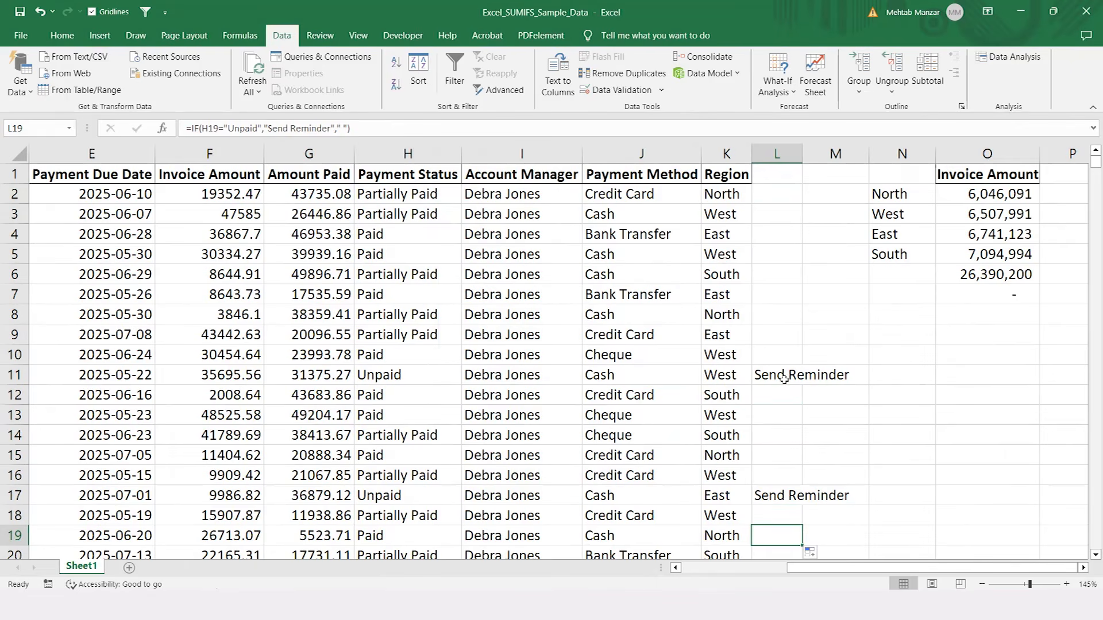
Step: Undo the fill down column L and the IF formula in L2
{"action": "key", "text": "ctrl+z"}
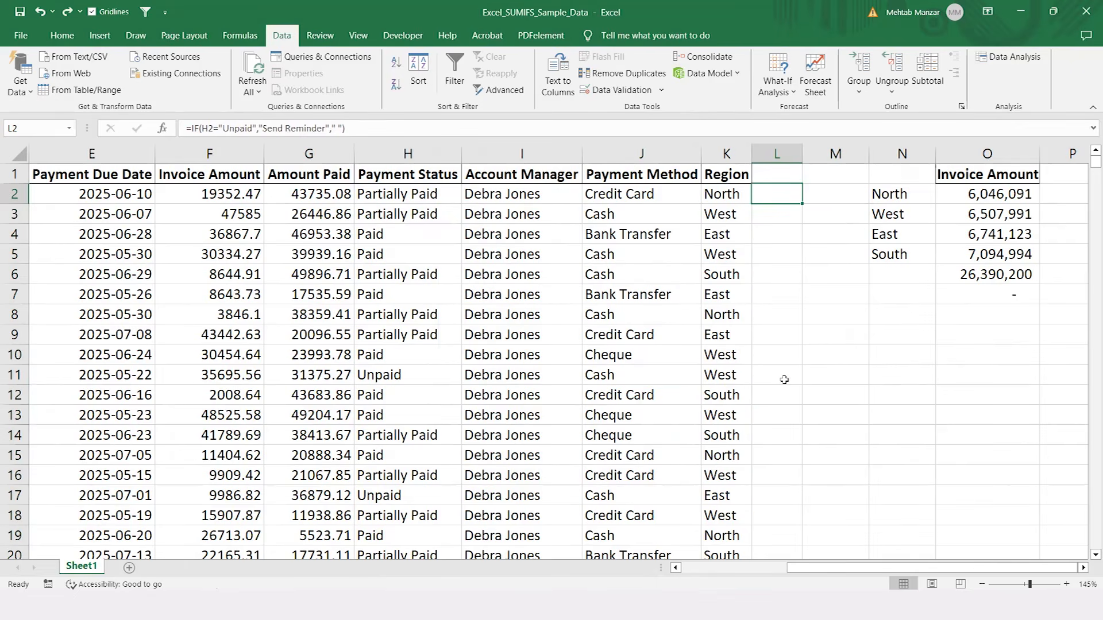
{"action": "key", "text": "ctrl+z"}
Step: Clear the regional invoice summary starting at N1 in columns N and O, and return to A1
{"action": "key", "text": "Right"}
{"action": "key", "text": "Right"}
{"action": "key", "text": "Up"}
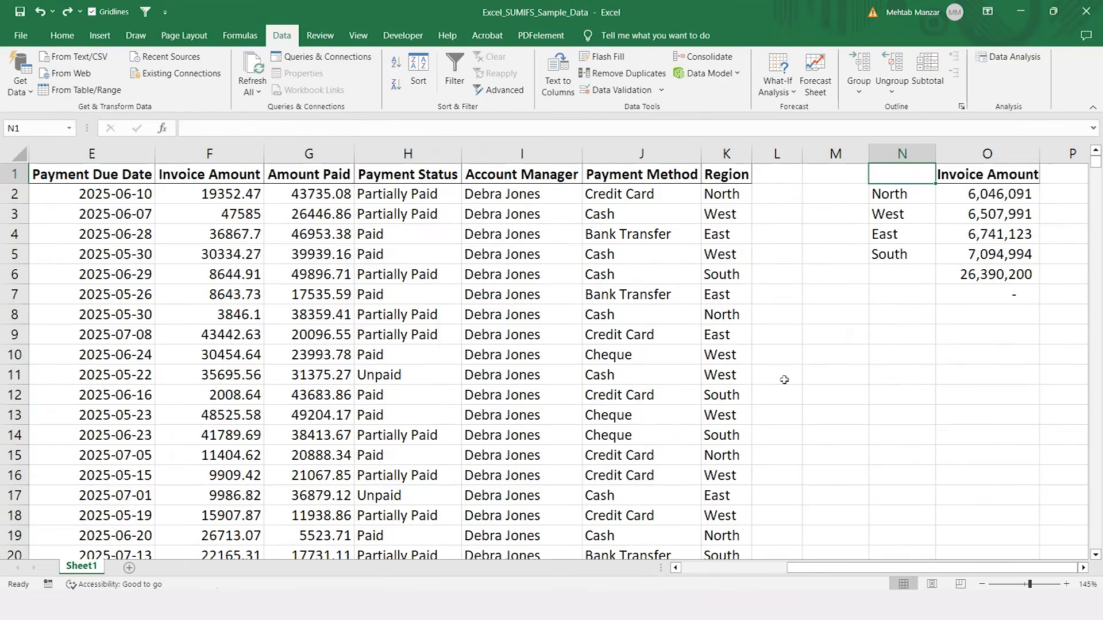
{"action": "key", "text": "shift+Right"}
{"action": "key", "text": "shift+Down"}
{"action": "key", "text": "shift+Down"}
{"action": "key", "text": "shift+Down"}
{"action": "key", "text": "shift+Down"}
{"action": "key", "text": "shift+Down"}
{"action": "key", "text": "shift+Down"}
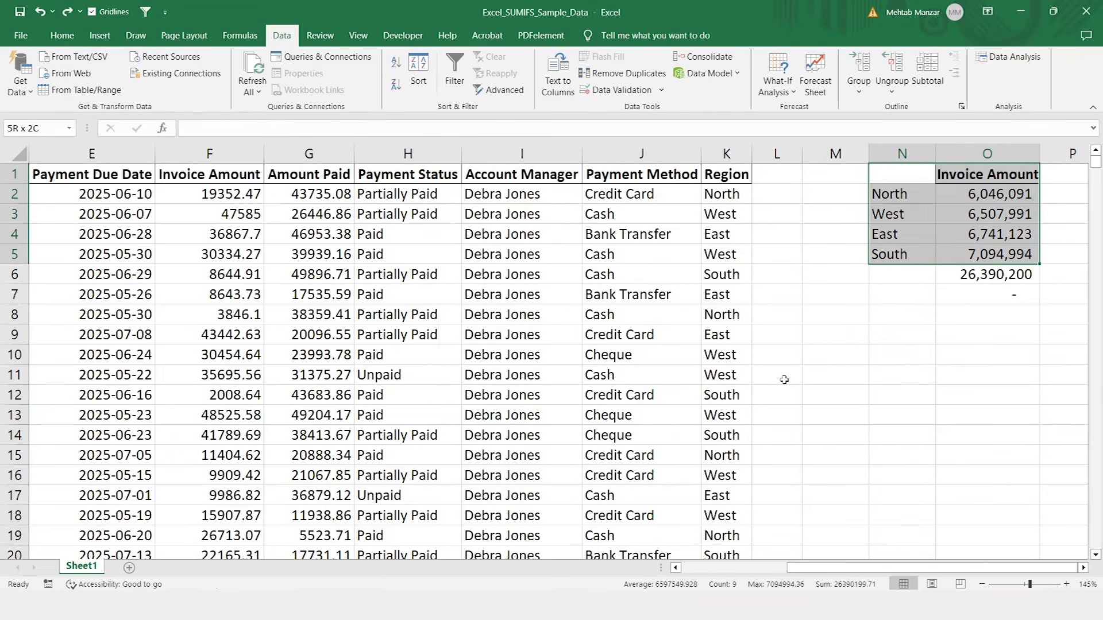
{"action": "key", "text": "Delete"}
{"action": "key", "text": "Left"}
{"action": "key", "text": "Left"}
{"action": "key", "text": "Left"}
{"action": "key", "text": "Left"}
{"action": "key", "text": "Left"}
{"action": "key", "text": "Left"}
{"action": "key", "text": "Left"}
{"action": "key", "text": "Left"}
{"action": "key", "text": "Left"}
{"action": "key", "text": "Left"}
{"action": "key", "text": "Left"}
{"action": "key", "text": "Left"}
{"action": "key", "text": "Left"}
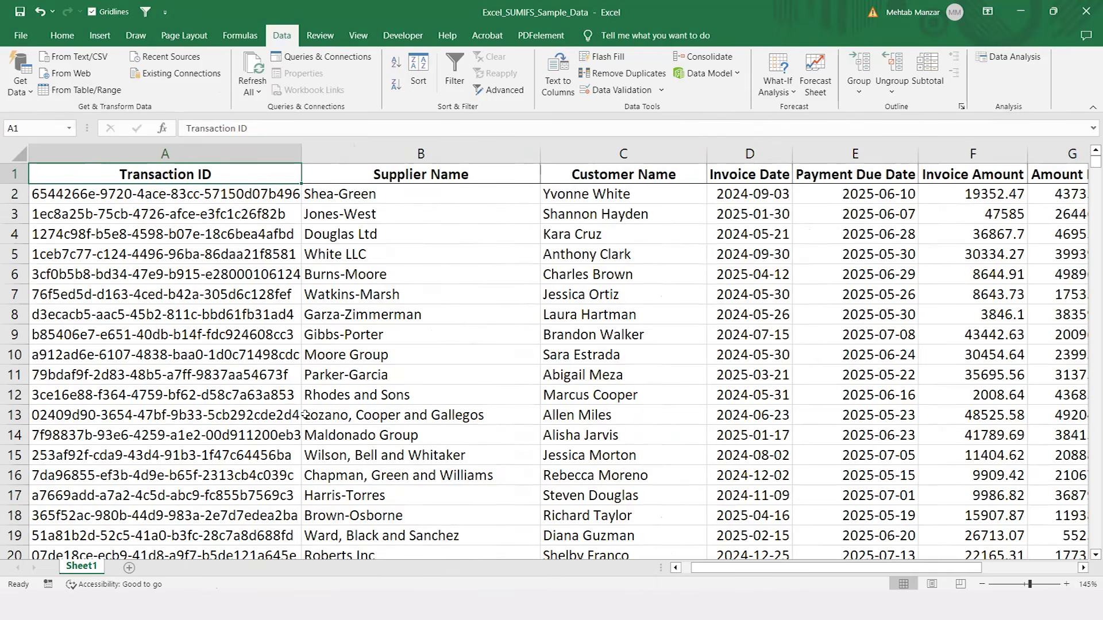
Step: Insert a PivotTable from Sheet1!$A$1:$K$1052 on a new worksheet
{"action": "left_click", "coordinate": [100, 37]}
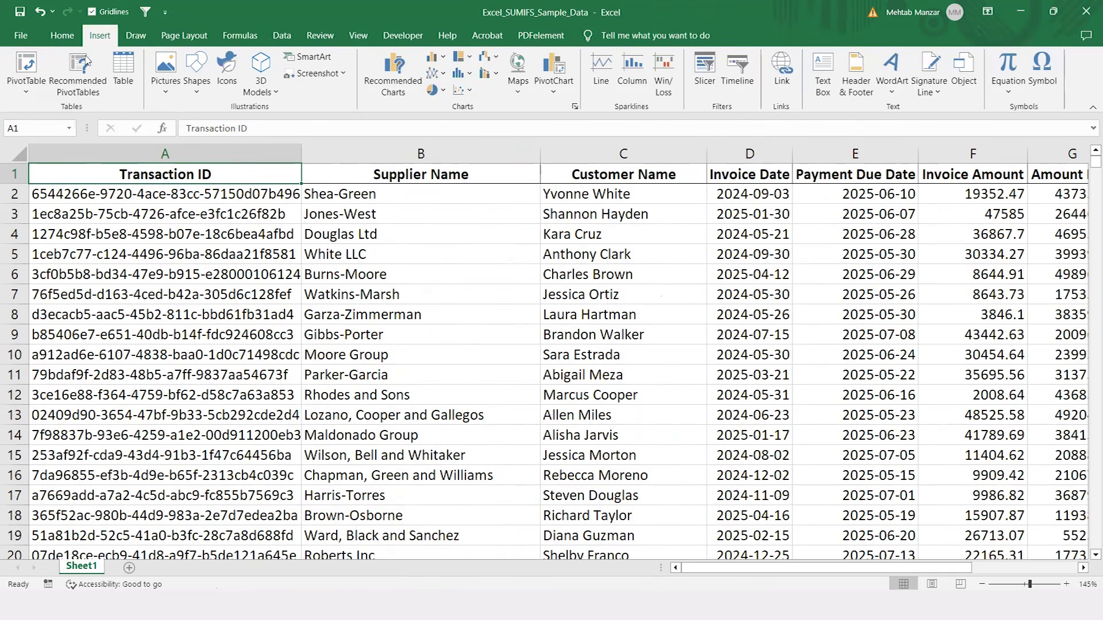
{"action": "left_click", "coordinate": [27, 75]}
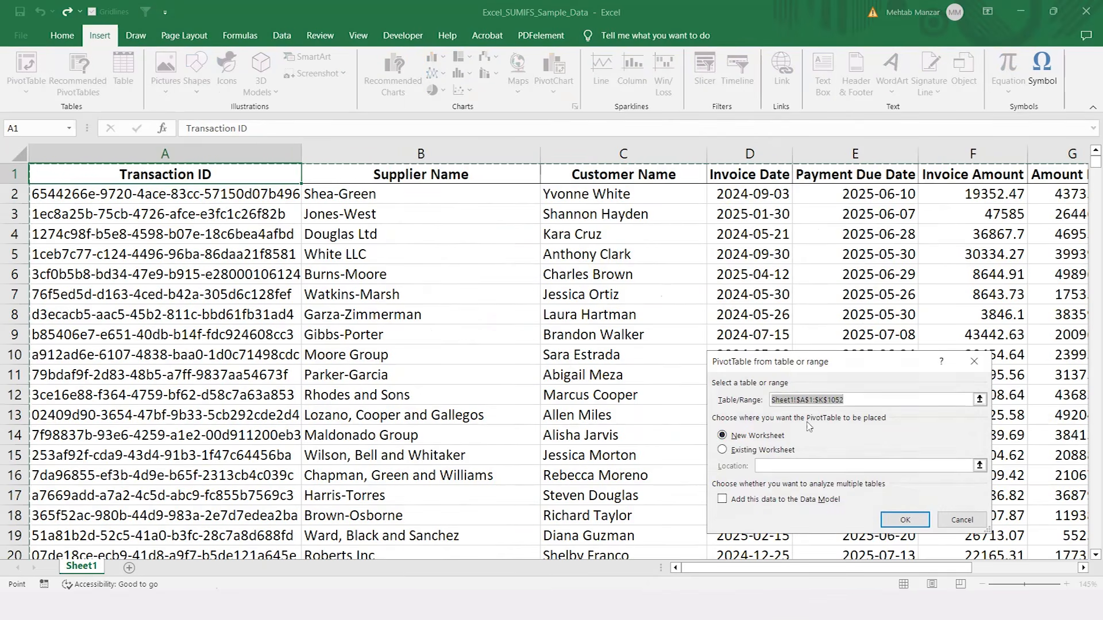
{"action": "left_click", "coordinate": [904, 521]}
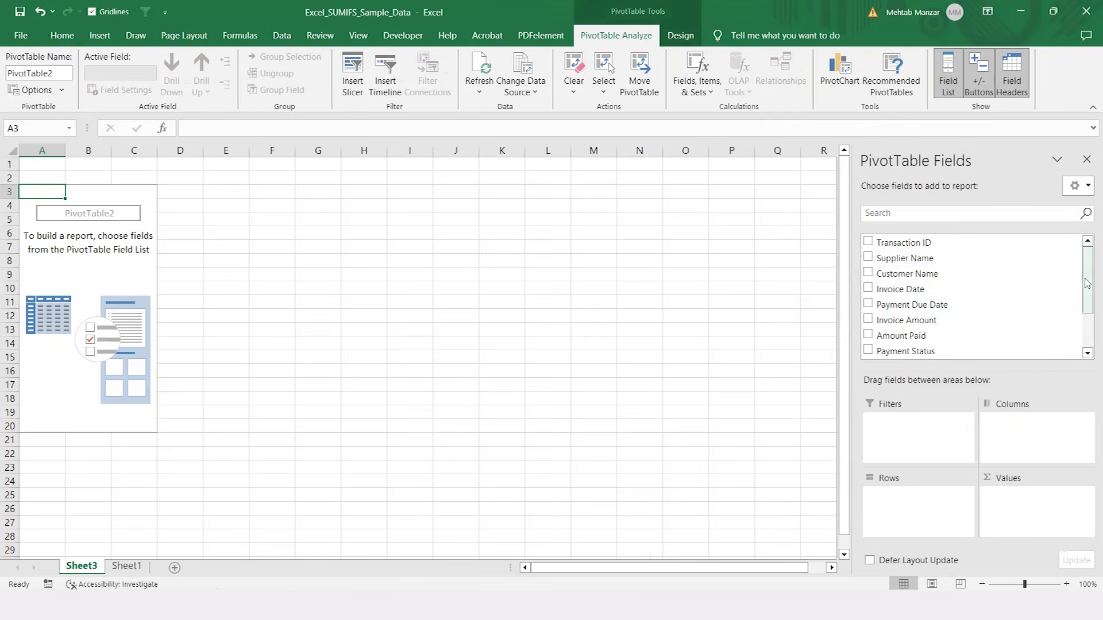
Step: Lay out the PivotTable with Payment Status as rows, Region as columns and the sum of Invoice Amount as values
{"action": "left_click_drag", "start_coordinate": [1087, 283], "coordinate": [1088, 315]}
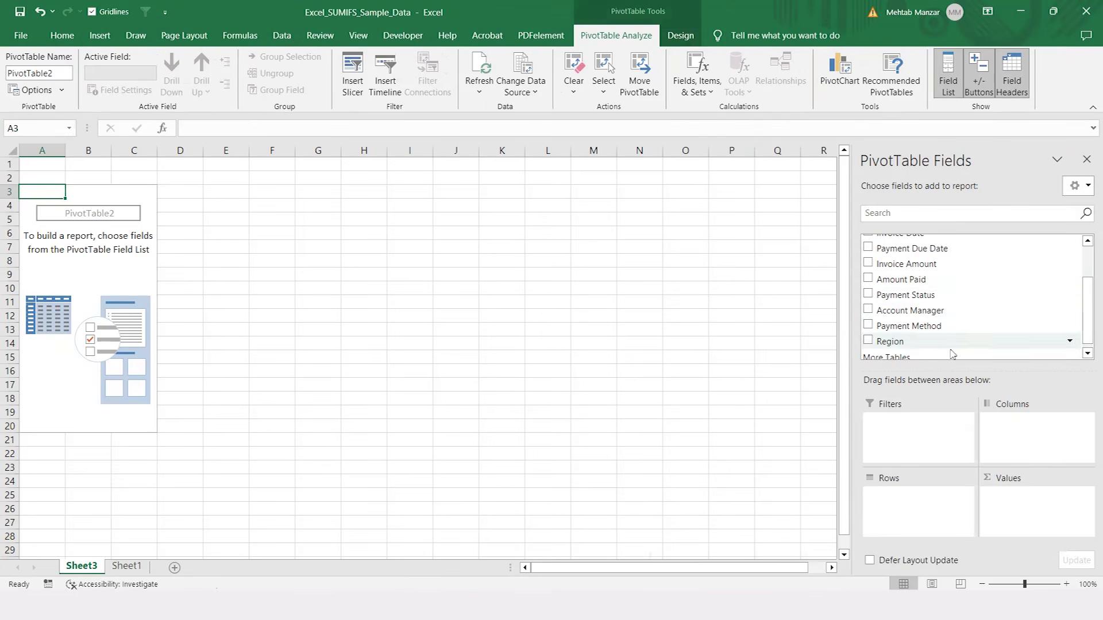
{"action": "left_click_drag", "start_coordinate": [907, 295], "coordinate": [918, 513]}
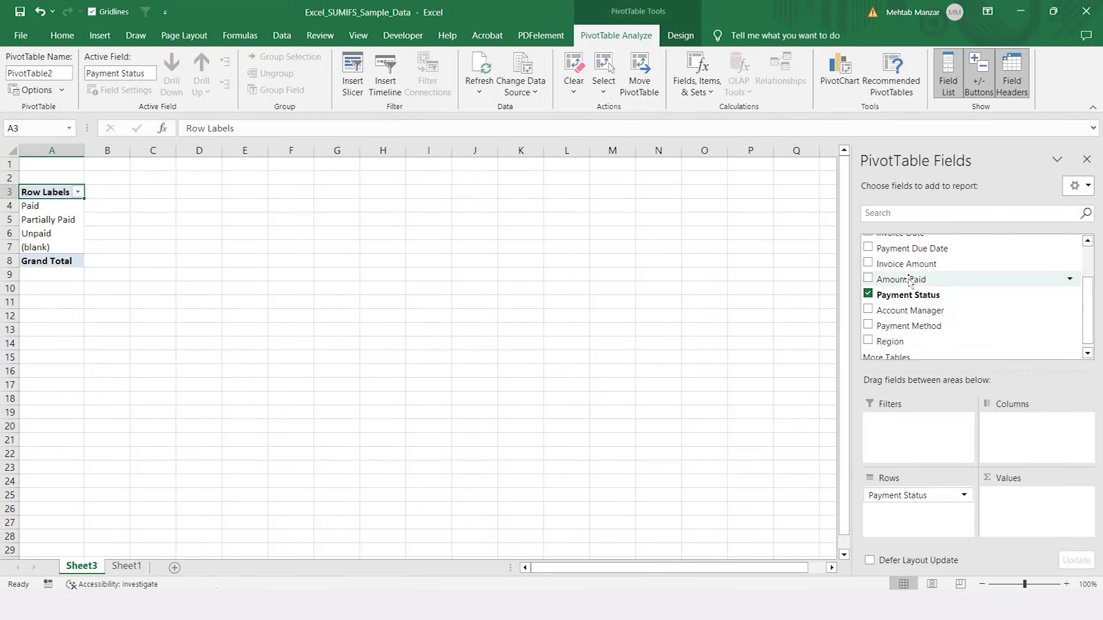
{"action": "left_click_drag", "start_coordinate": [909, 258], "coordinate": [1020, 508]}
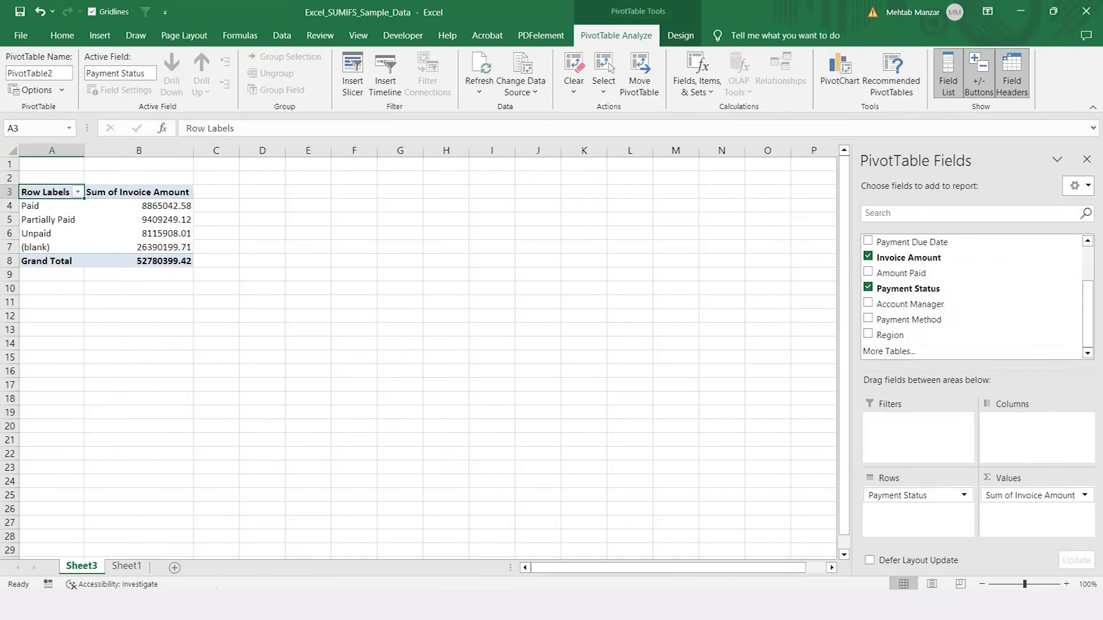
{"action": "left_click", "coordinate": [1066, 584]}
{"action": "left_click", "coordinate": [1067, 584]}
{"action": "left_click", "coordinate": [1066, 584]}
{"action": "left_click", "coordinate": [1066, 584]}
{"action": "left_click", "coordinate": [1066, 584]}
{"action": "left_click", "coordinate": [1067, 584]}
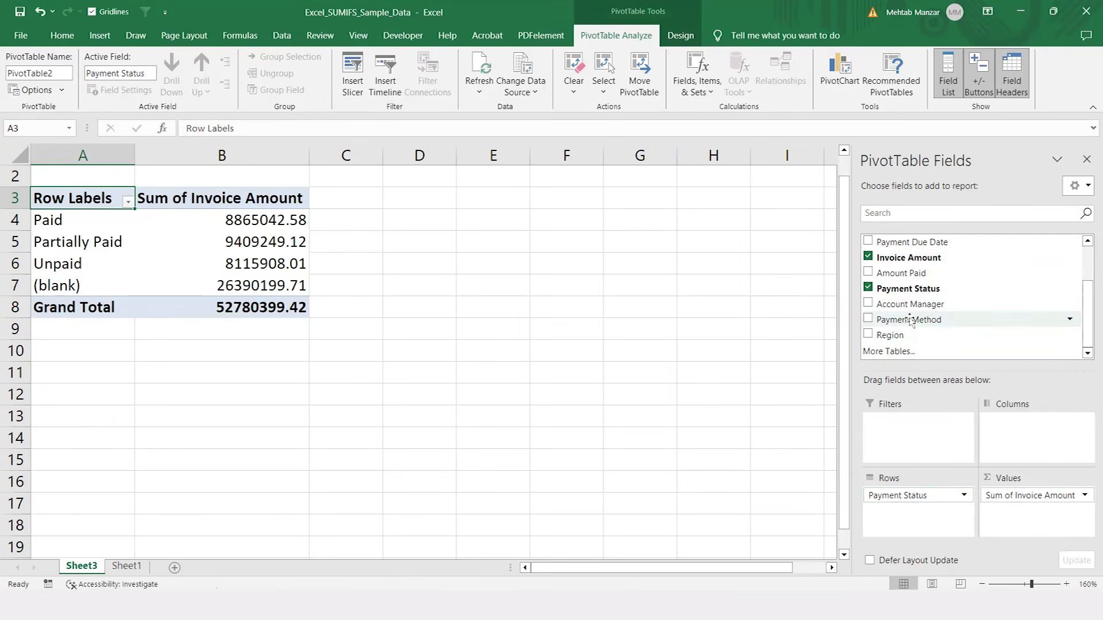
{"action": "left_click_drag", "start_coordinate": [896, 353], "coordinate": [1003, 425]}
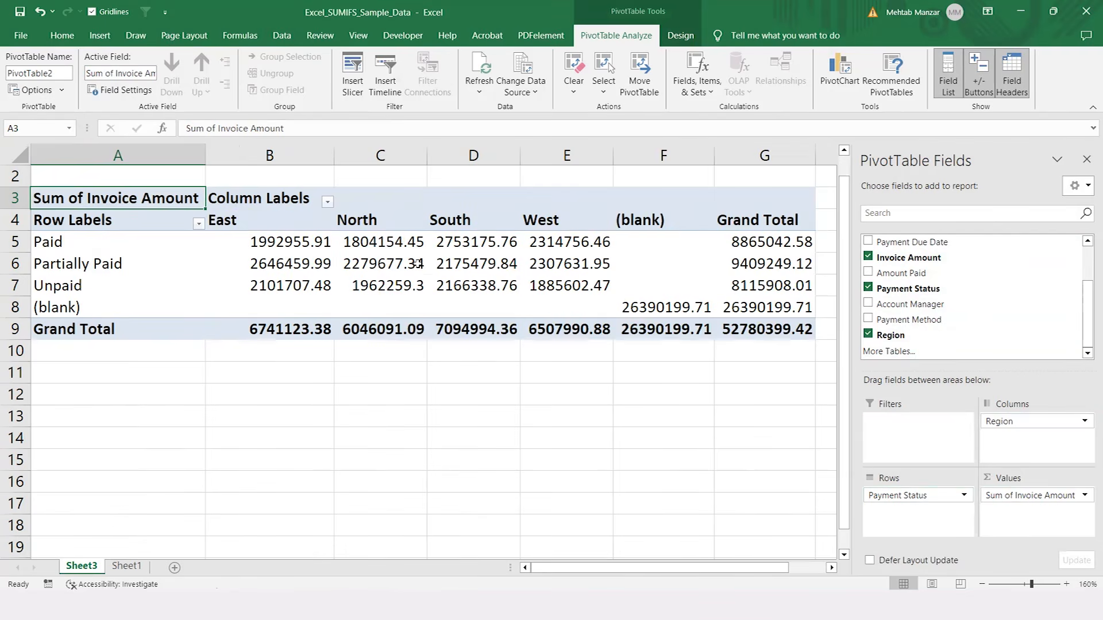
Step: Delete the PivotTable worksheet Sheet3
{"action": "mouse_move", "coordinate": [671, 308]}
{"action": "right_click", "coordinate": [77, 568]}
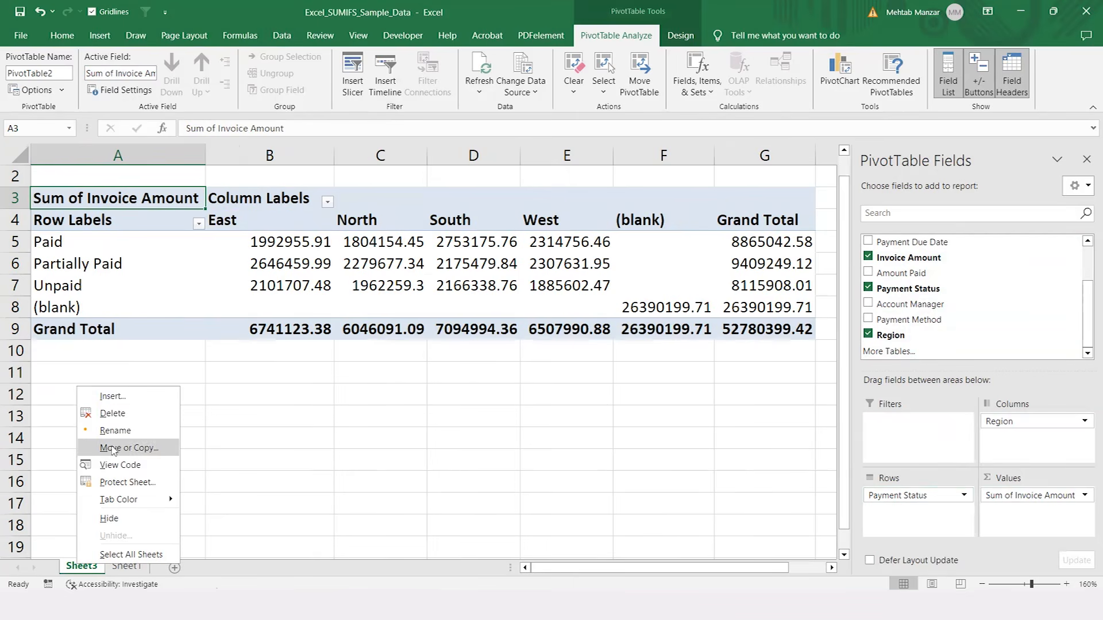
{"action": "left_click", "coordinate": [110, 414]}
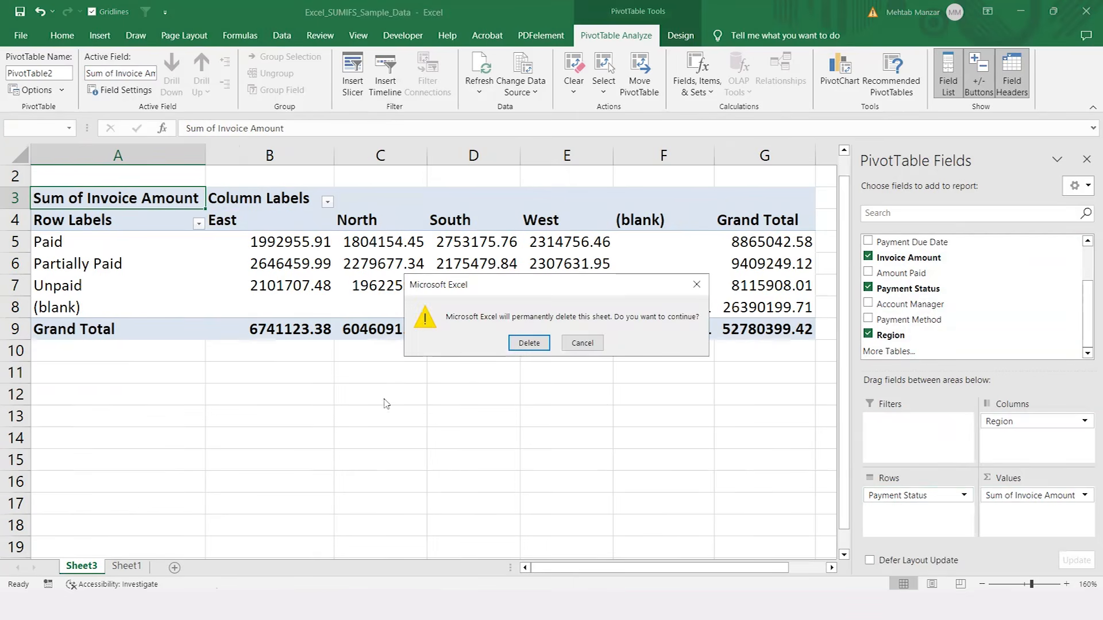
{"action": "left_click", "coordinate": [522, 339]}
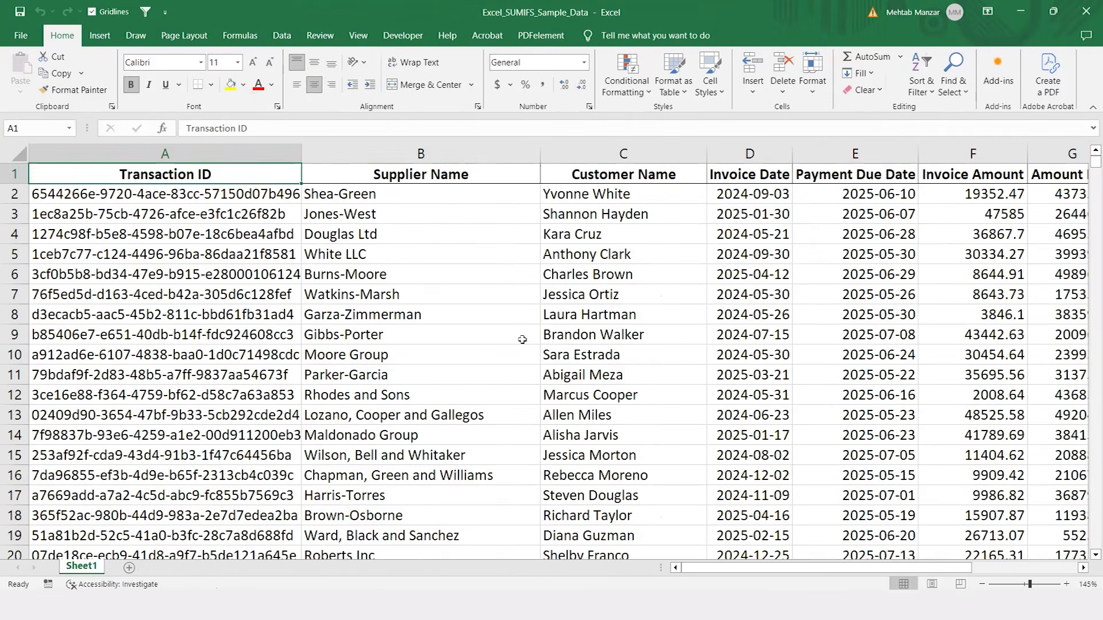
Step: Clear the total below the last Invoice Amount entry in row 1052 and return to A2
{"action": "left_click", "coordinate": [522, 339]}
{"action": "left_click", "coordinate": [752, 351]}
{"action": "key", "text": "Right"}
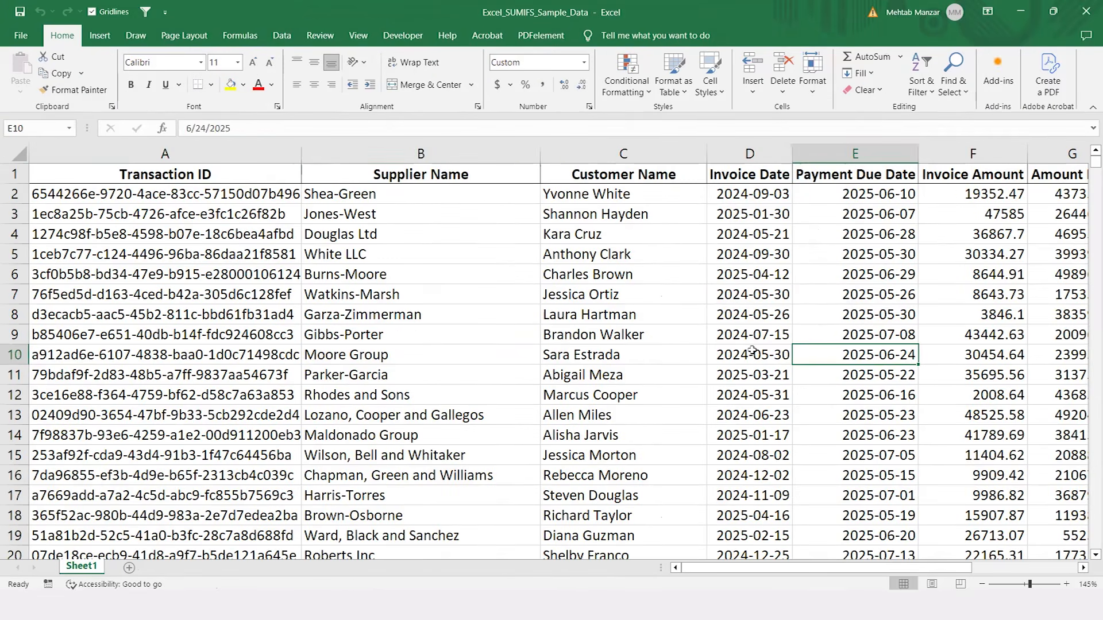
{"action": "key", "text": "ctrl+Down"}
{"action": "key", "text": "Down"}
{"action": "key", "text": "Right"}
{"action": "key", "text": "Up"}
{"action": "key", "text": "Up"}
{"action": "key", "text": "Home"}
{"action": "key", "text": "Up"}
{"action": "key", "text": "Up"}
{"action": "key", "text": "ctrl+Up"}
{"action": "key", "text": "Down"}
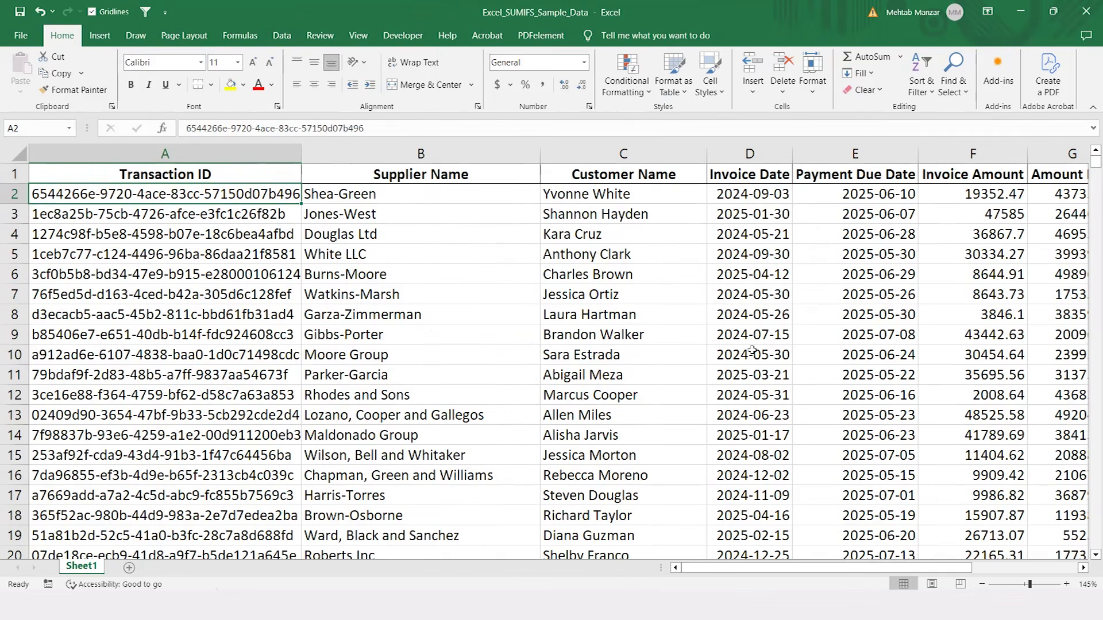
Step: Create a PivotTable of the invoice data on a new worksheet, with Payment Status as rows and the sum of Amount Paid as values
{"action": "left_click", "coordinate": [99, 35]}
{"action": "left_click", "coordinate": [31, 71]}
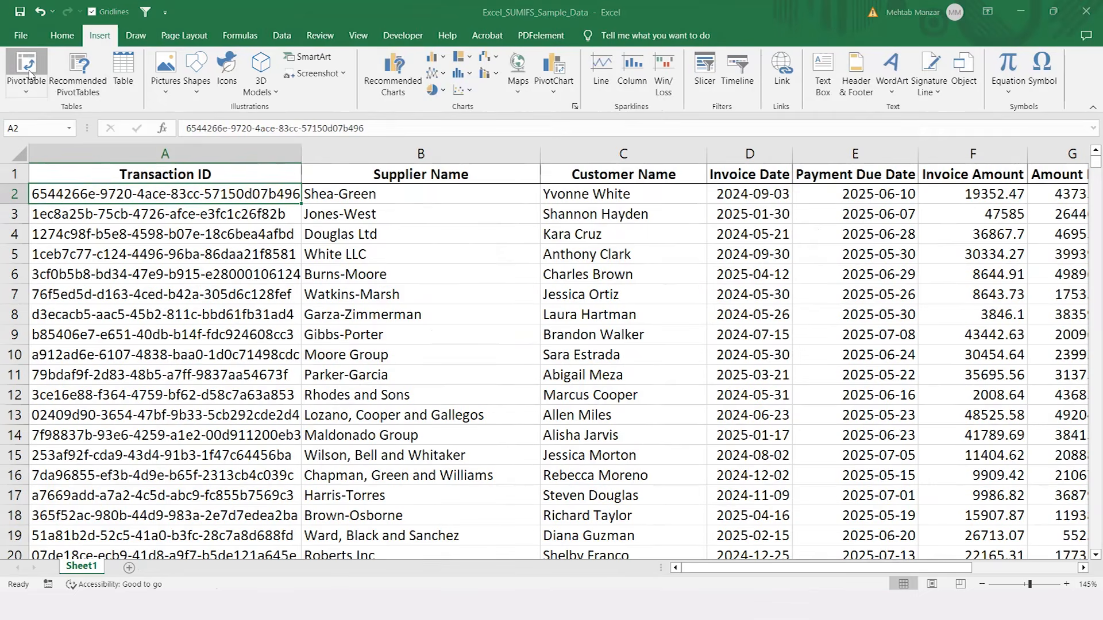
{"action": "left_click", "coordinate": [905, 520]}
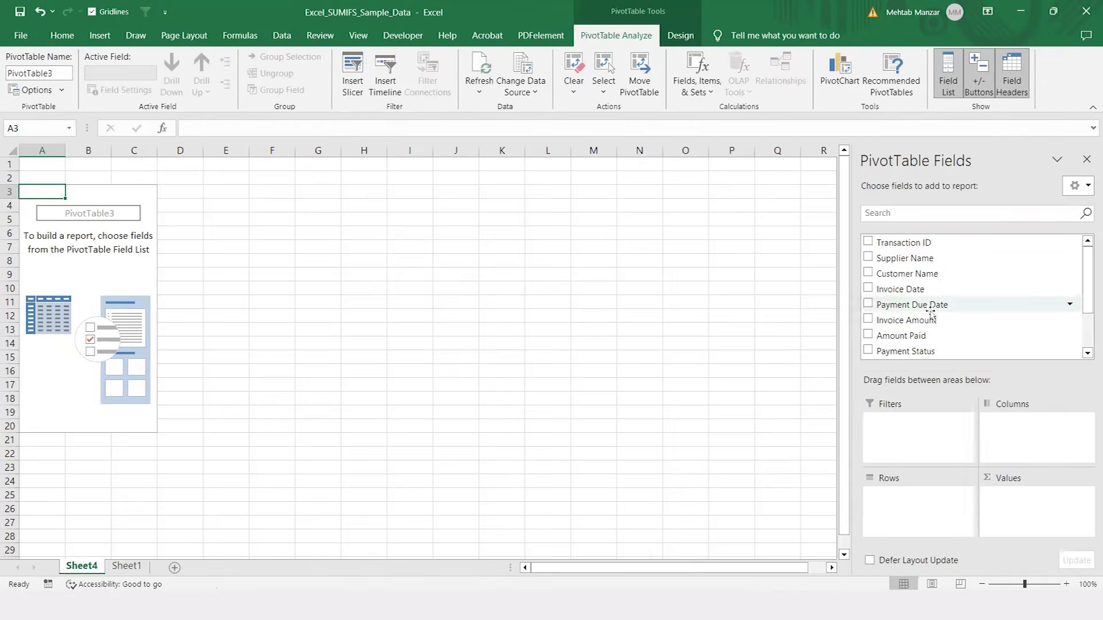
{"action": "left_click_drag", "start_coordinate": [920, 351], "coordinate": [907, 504]}
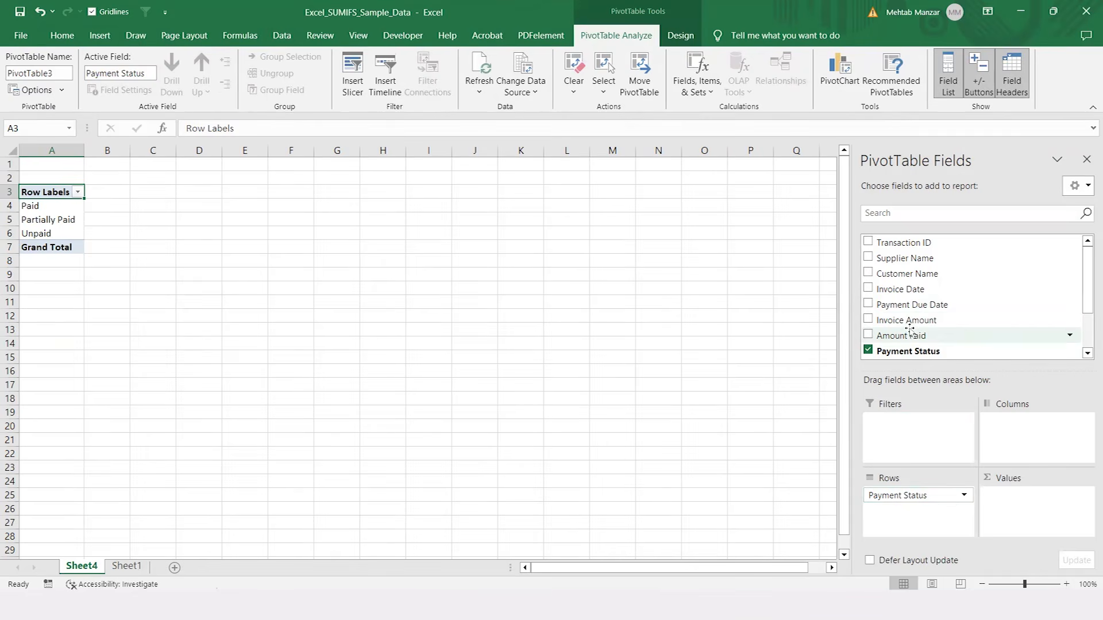
{"action": "left_click_drag", "start_coordinate": [910, 331], "coordinate": [1026, 507]}
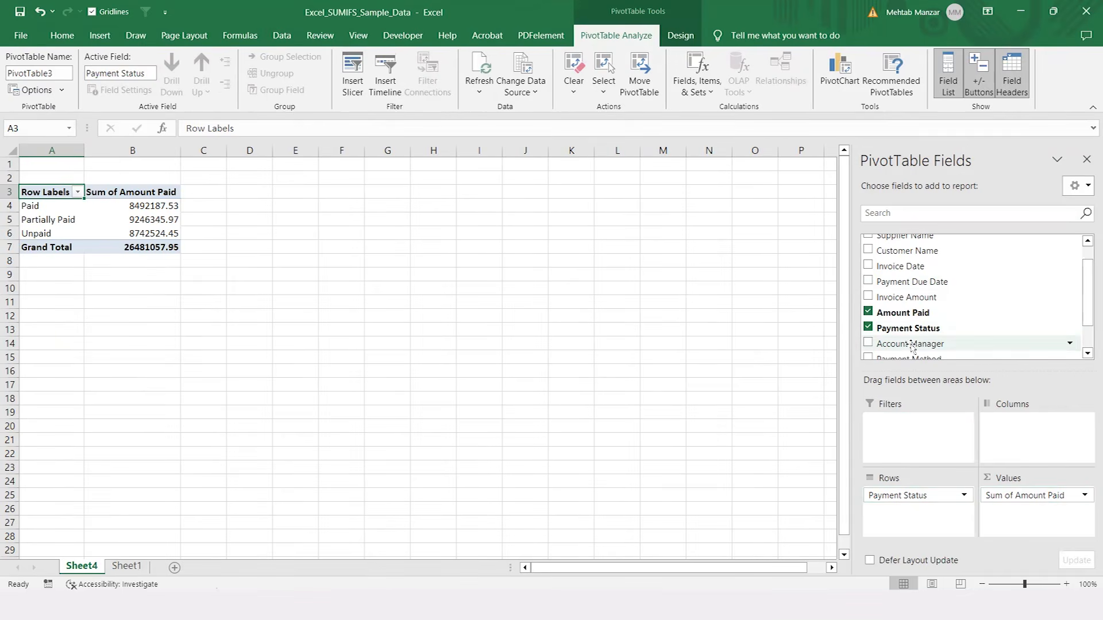
Step: Add the Region field to the PivotTable's columns to break down Amount Paid by payment status and region
{"action": "left_click_drag", "start_coordinate": [1087, 305], "coordinate": [1087, 325]}
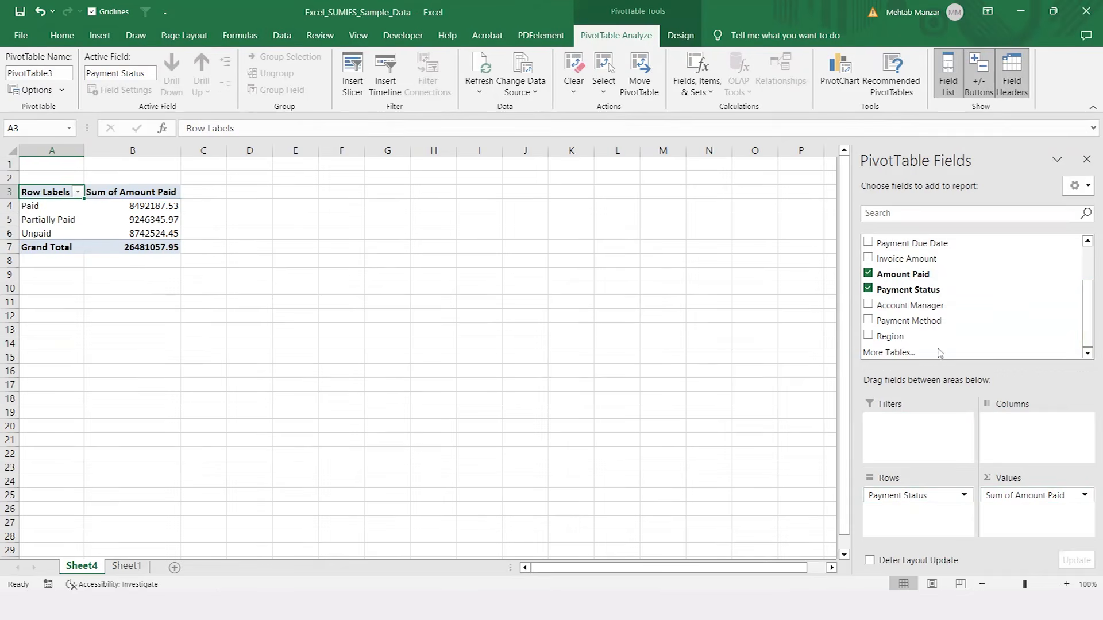
{"action": "left_click_drag", "start_coordinate": [890, 336], "coordinate": [1022, 428]}
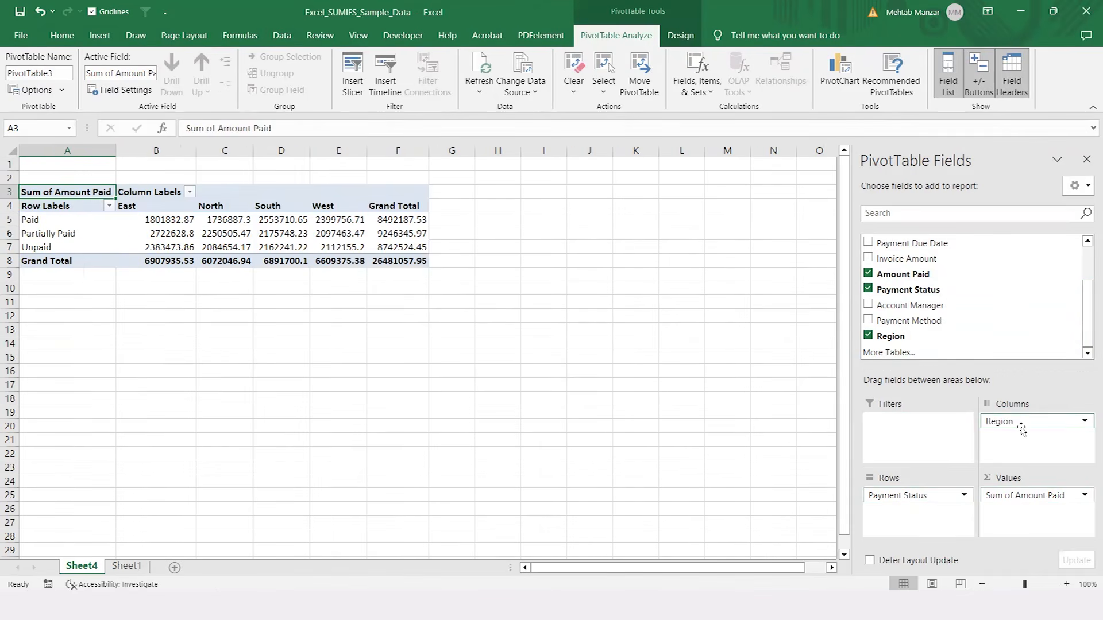
{"action": "left_click", "coordinate": [1067, 584]}
{"action": "left_click", "coordinate": [1069, 585]}
{"action": "scroll", "coordinate": [501, 318], "scroll_direction": "up", "scroll_amount": 2}
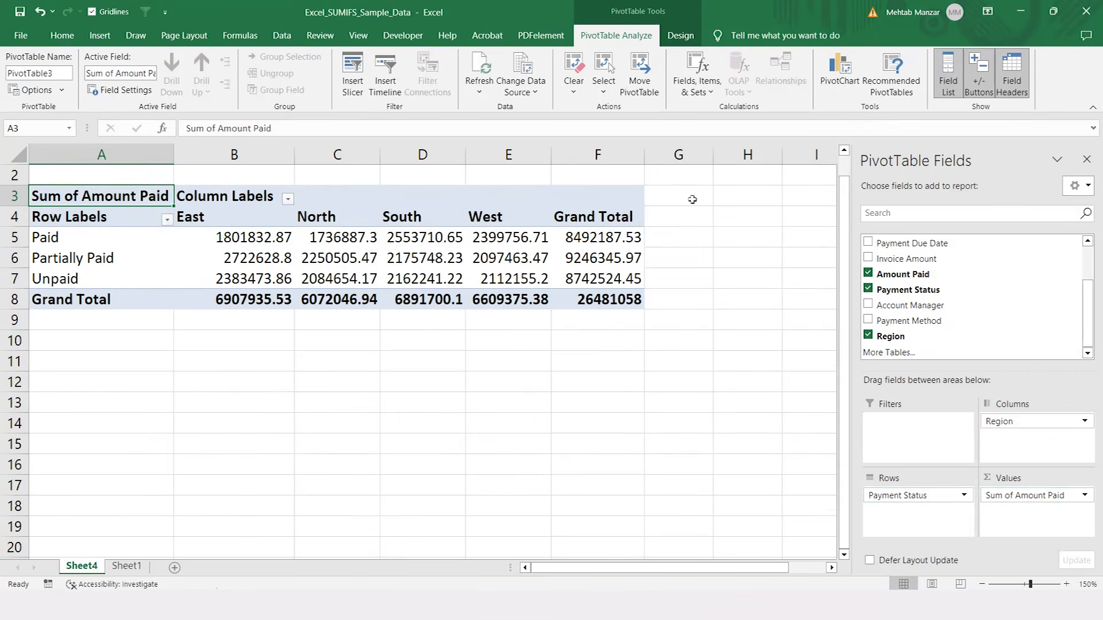
Step: Replace Region with Account Manager as the PivotTable's column field
{"action": "left_click_drag", "start_coordinate": [1007, 430], "coordinate": [784, 434]}
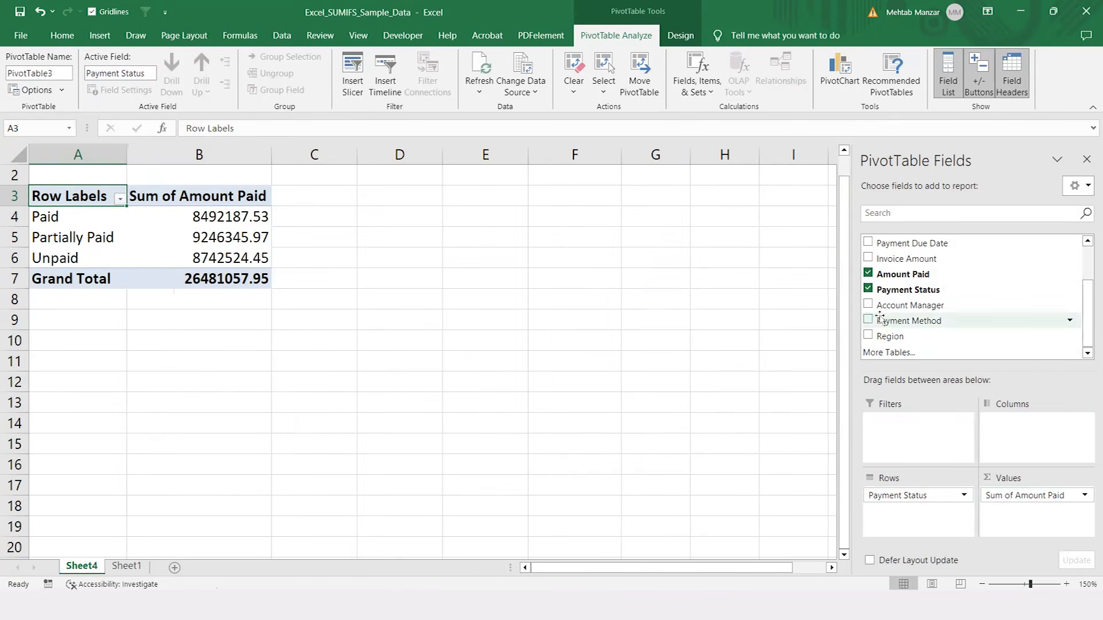
{"action": "left_click_drag", "start_coordinate": [868, 309], "coordinate": [1013, 427]}
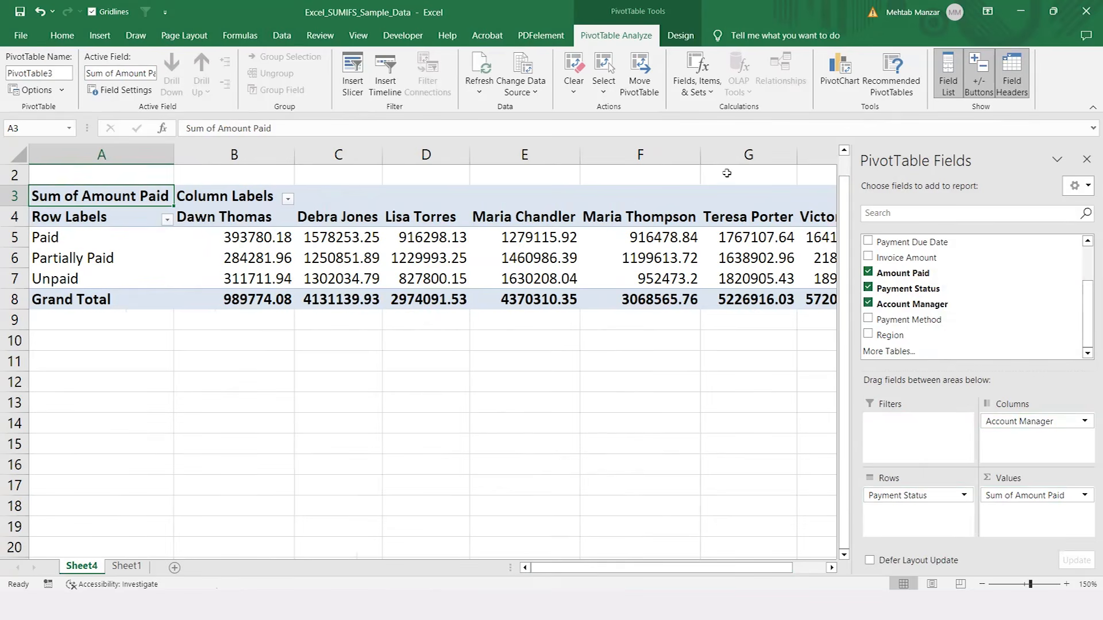
{"action": "mouse_move", "coordinate": [745, 264]}
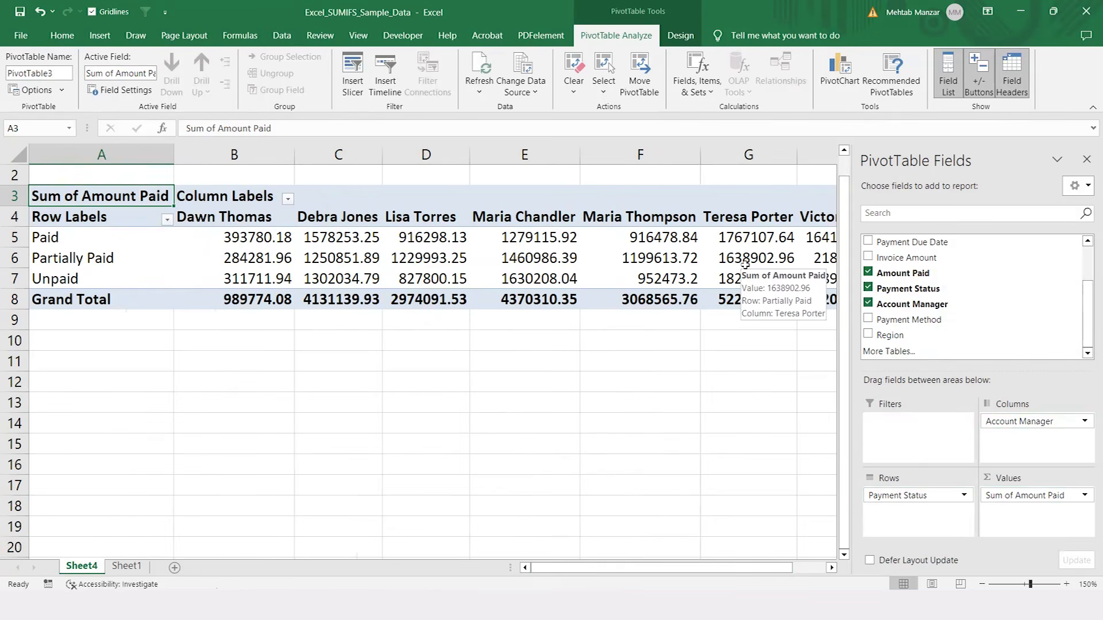